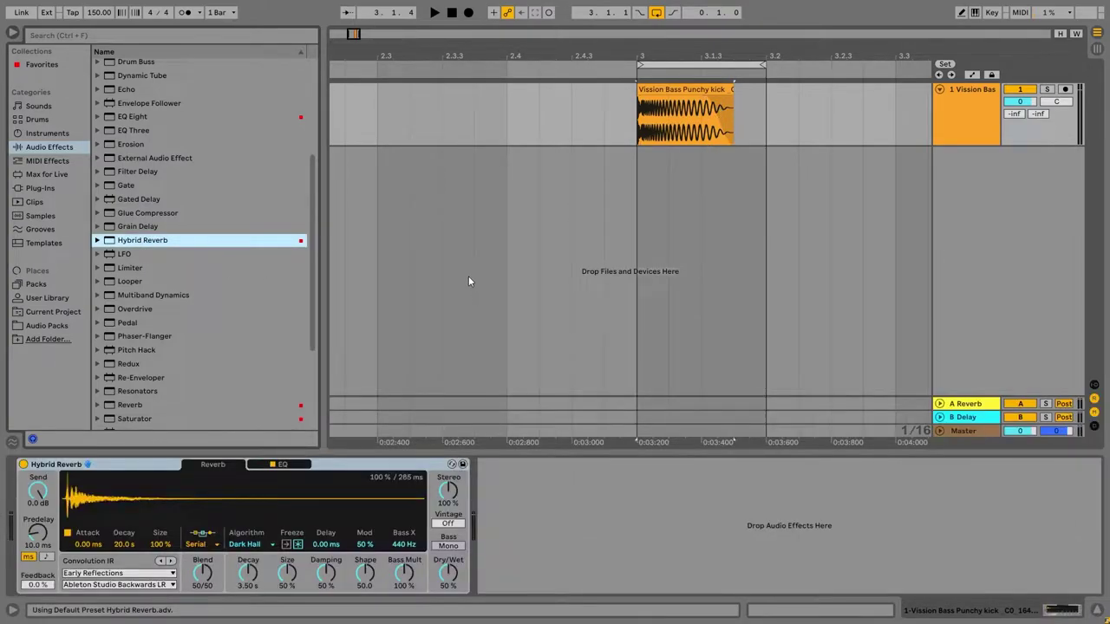
# Audition the looped kick clip with Hybrid Reverb and narrow the browser to give the arrangement more room
pyautogui.click(435, 14)
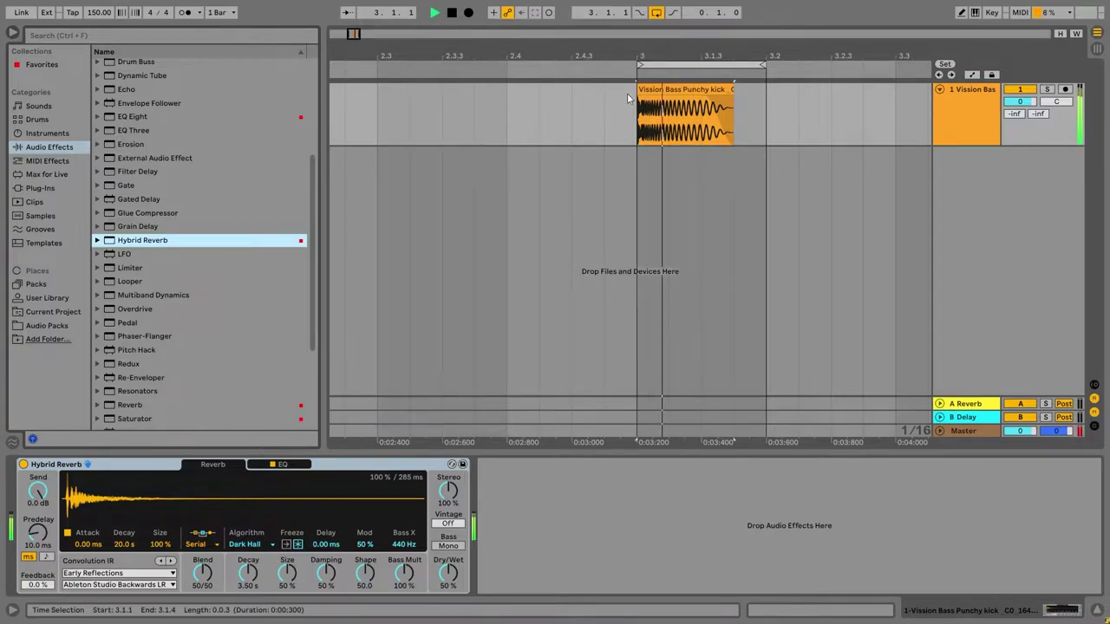
pyautogui.moveTo(685, 55); pyautogui.dragTo(516, 72)
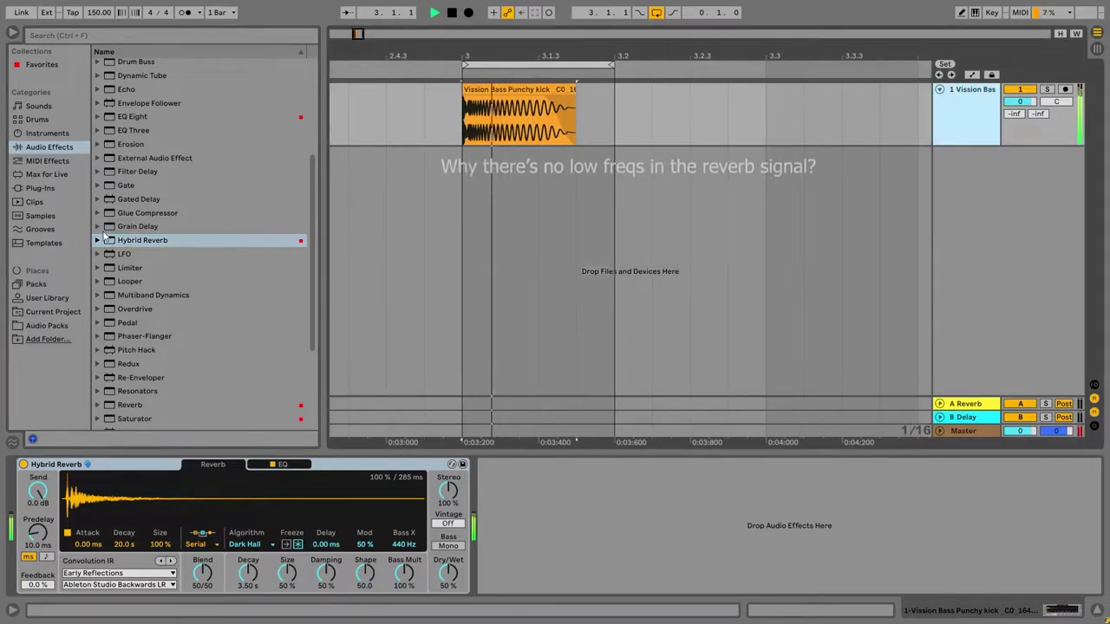
pyautogui.moveTo(321, 215); pyautogui.dragTo(243, 216)
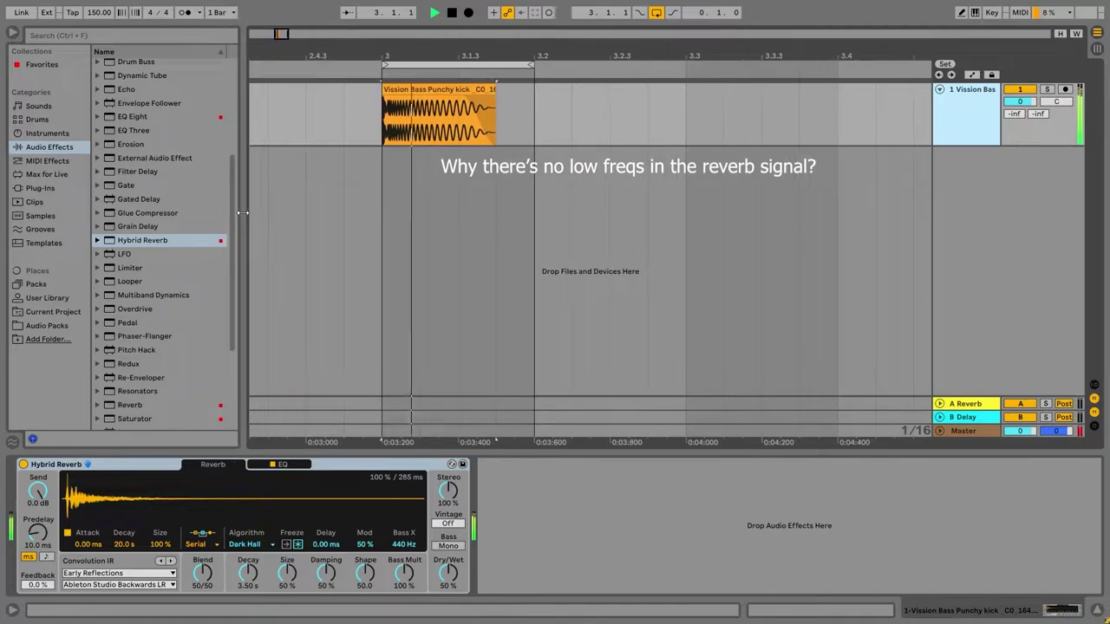
pyautogui.press('space')
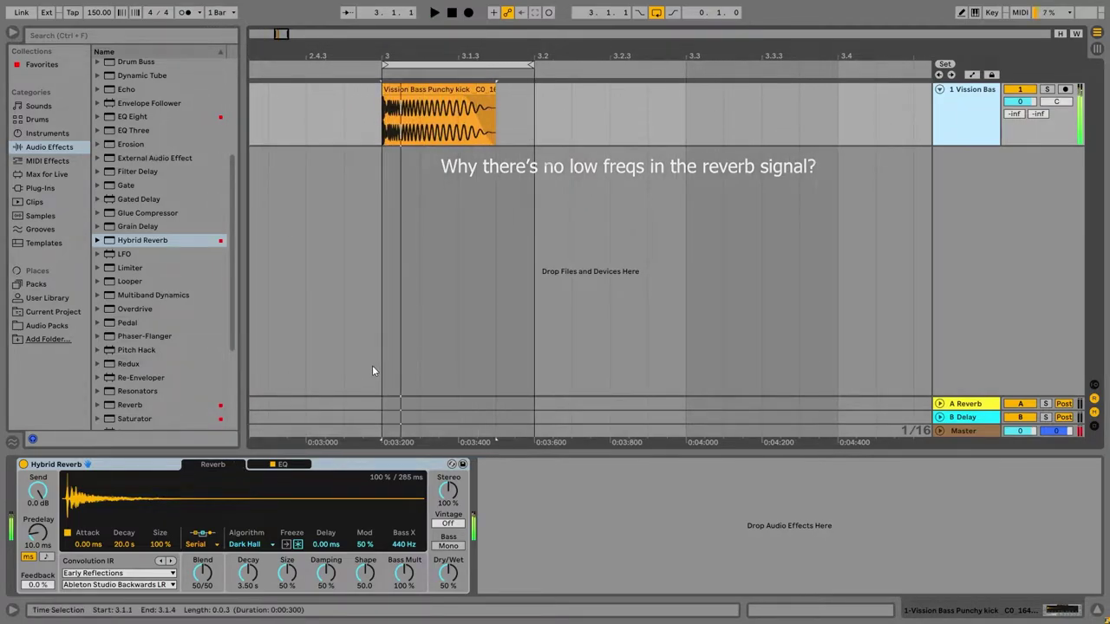
# Enable Pre Algo in Hybrid Reverb's EQ, turn the EQ off and return to the reverb settings
pyautogui.click(301, 463)
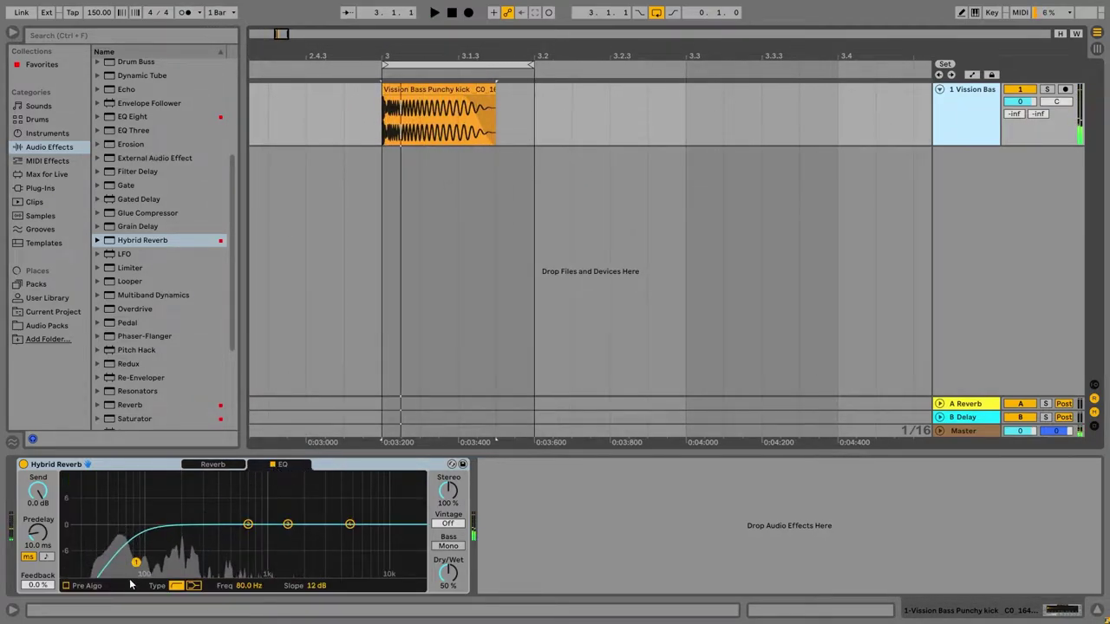
pyautogui.click(65, 586)
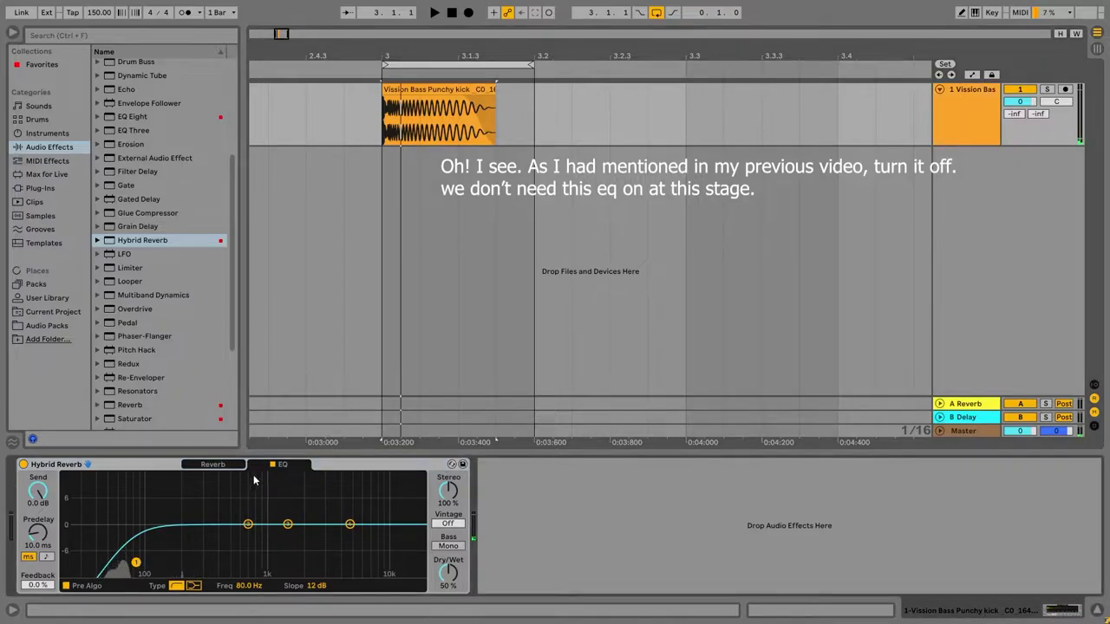
pyautogui.press('space')
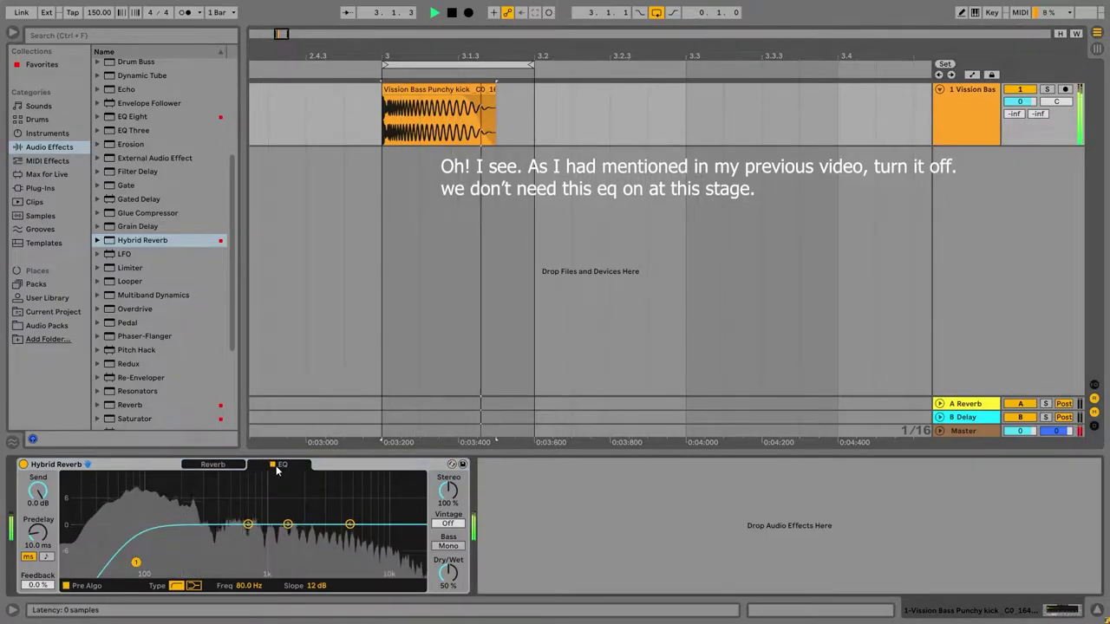
pyautogui.click(272, 463)
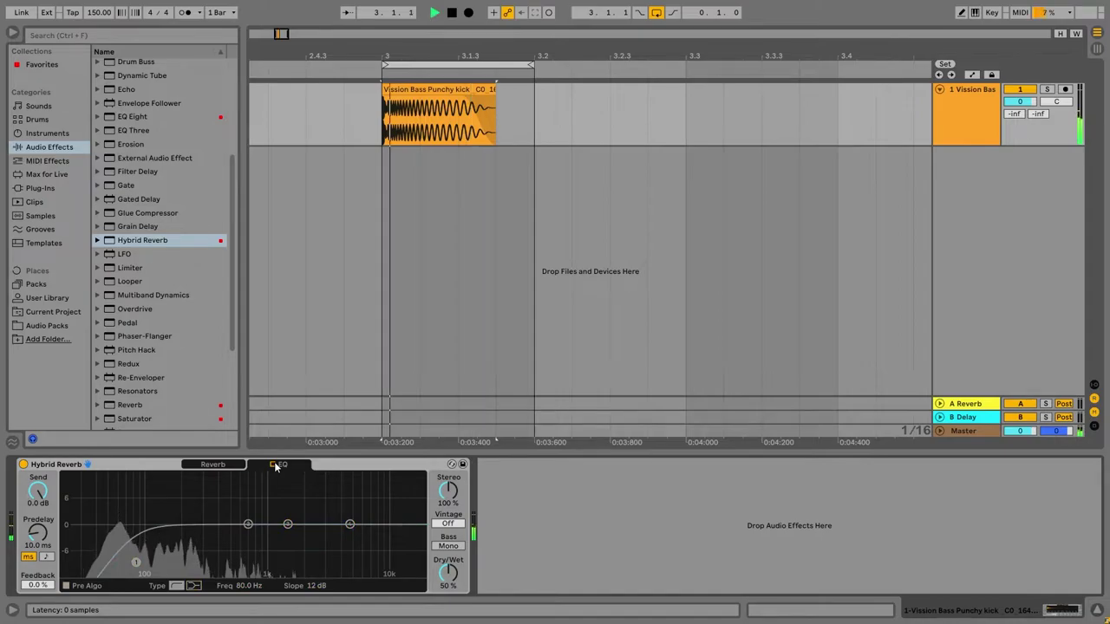
pyautogui.click(230, 468)
# Set the kick track's volume to -3.0 dB and check the level in playback
pyautogui.press('space')
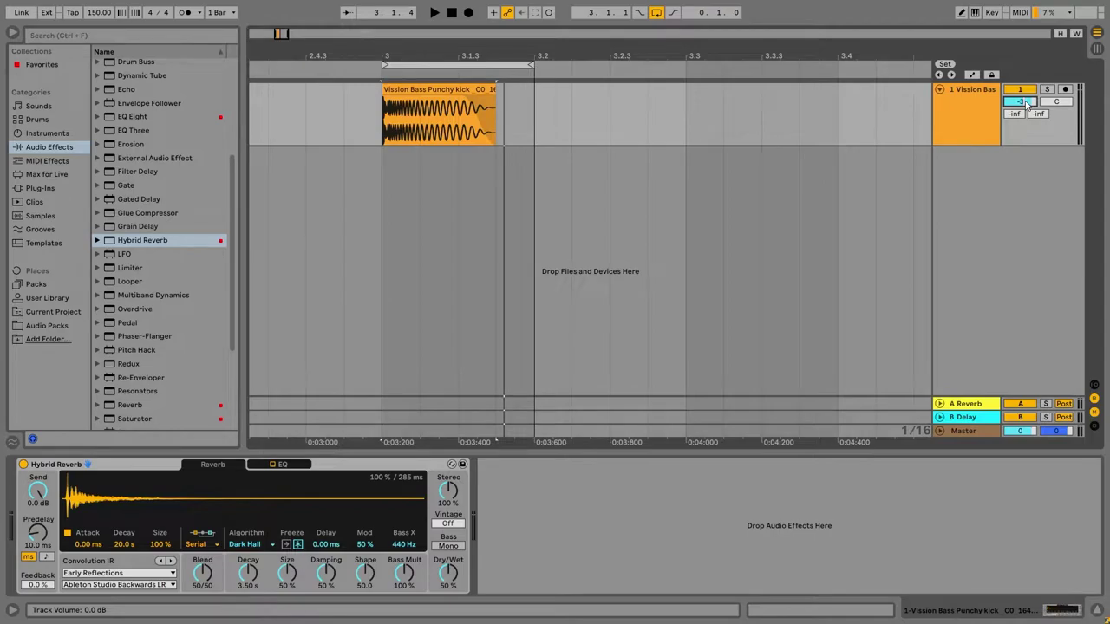
pyautogui.press('space')
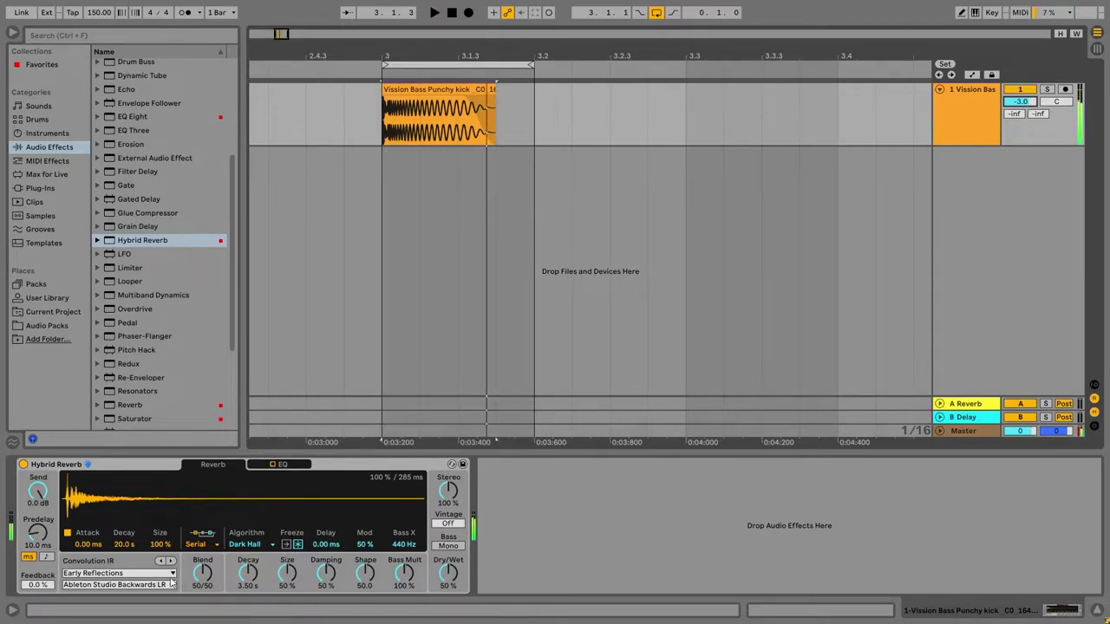
# Change Hybrid Reverb's convolution impulse response category to Halls, using Berliner Hall LR
pyautogui.click(116, 573)
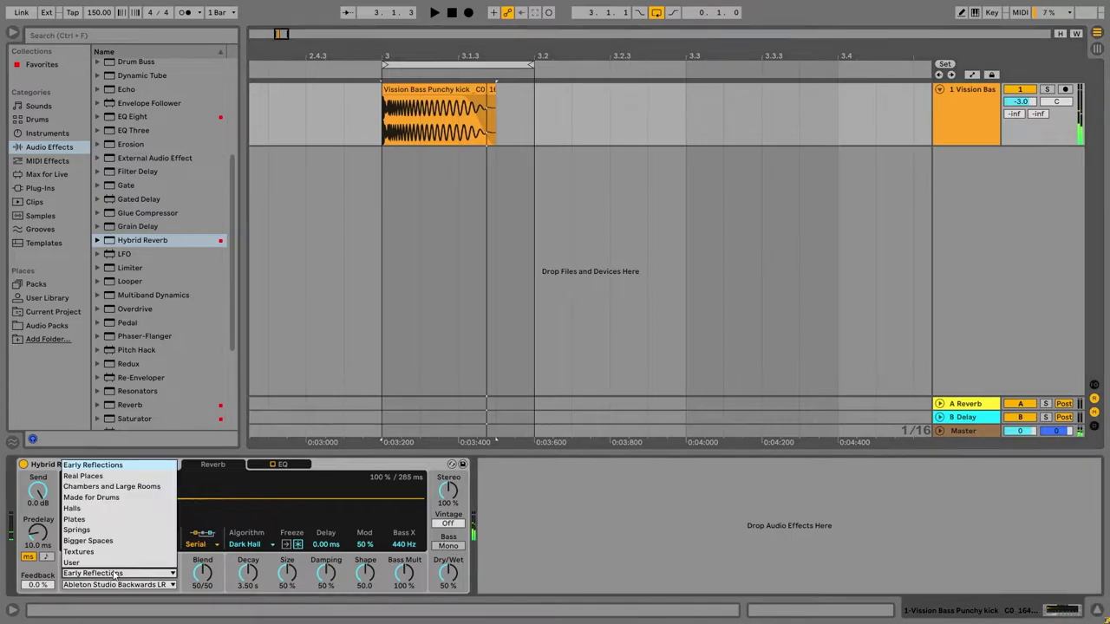
pyautogui.click(123, 508)
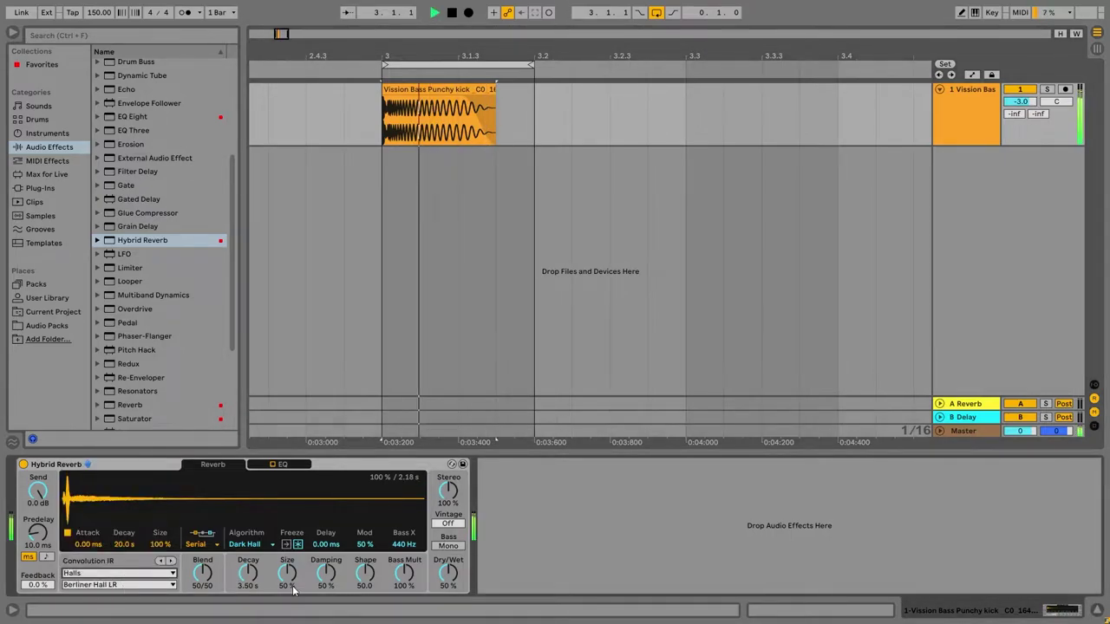
# Audition Hybrid Reverb's alternative routings, including Convolution and Parallel, and return the routing to Serial
pyautogui.press('space')
pyautogui.click(211, 543)
pyautogui.press('space')
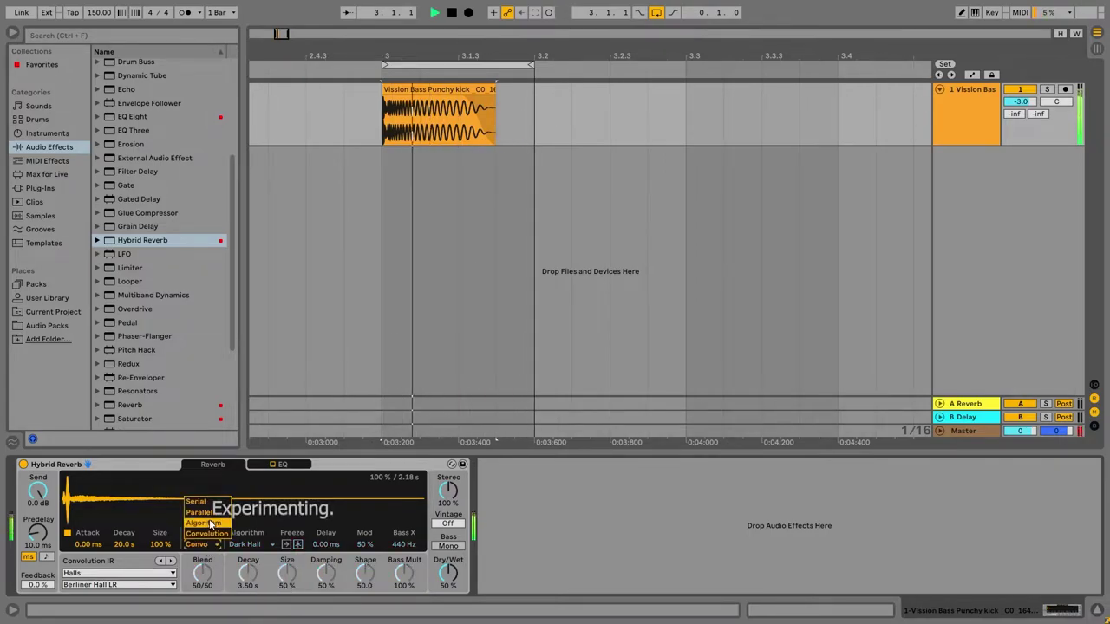
pyautogui.click(207, 545)
pyautogui.click(205, 544)
pyautogui.click(201, 512)
pyautogui.click(205, 544)
pyautogui.click(206, 504)
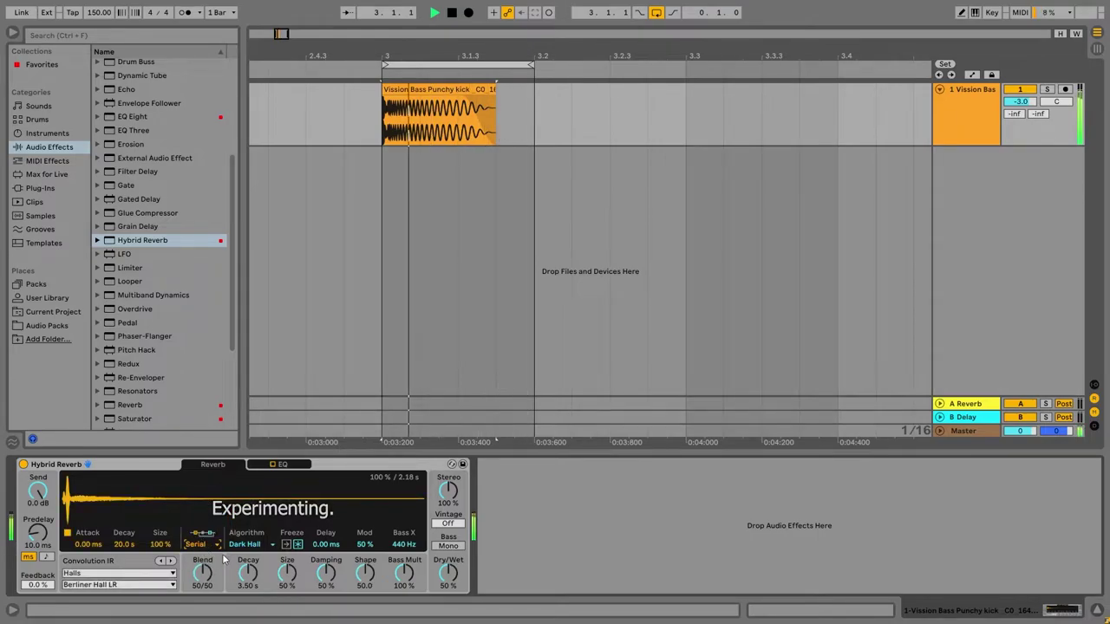
# Try tempo-synced predelay values of 6/16, 15/16 and 4/16 on Hybrid Reverb while listening to the kick
pyautogui.press('space')
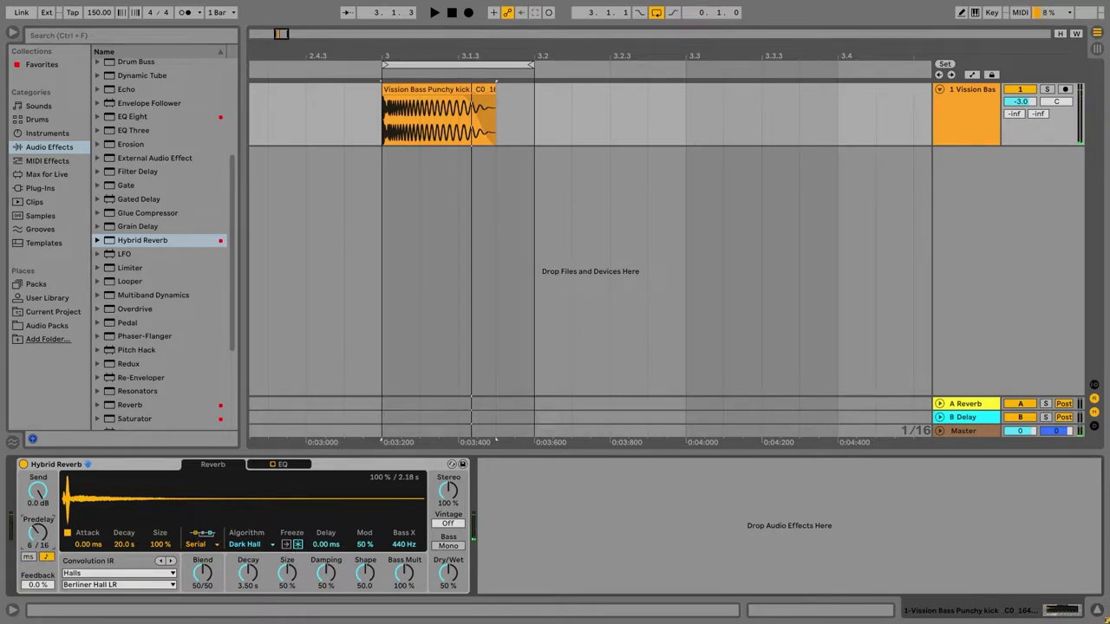
pyautogui.press('space')
pyautogui.moveTo(45, 537); pyautogui.dragTo(45, 549)
pyautogui.press('space')
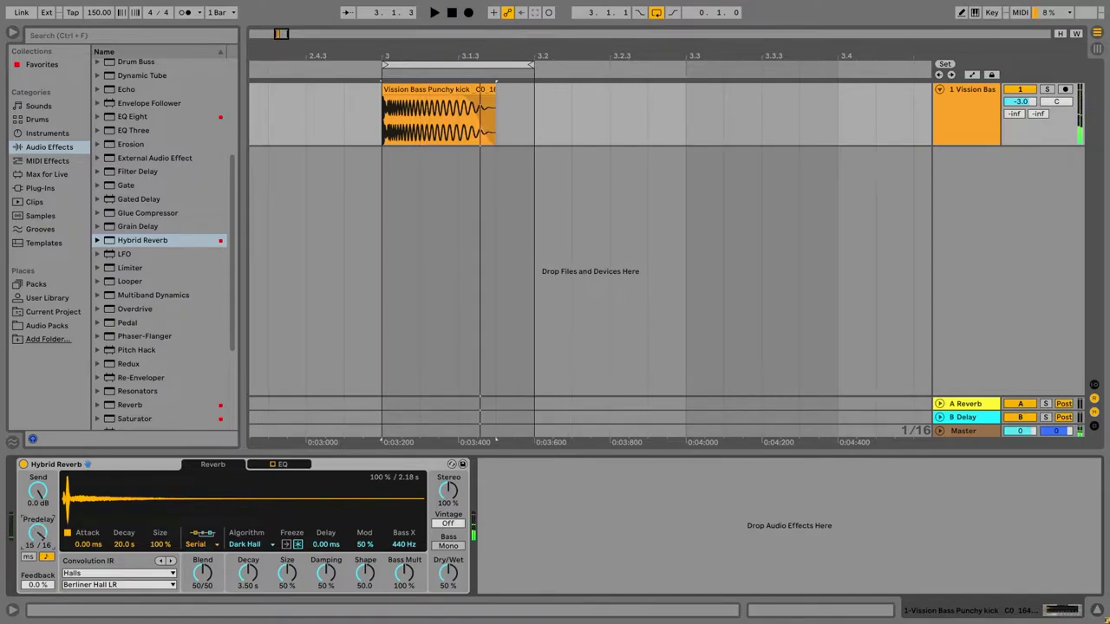
pyautogui.press('space')
pyautogui.press('space')
pyautogui.moveTo(43, 535); pyautogui.dragTo(43, 518)
pyautogui.press('space')
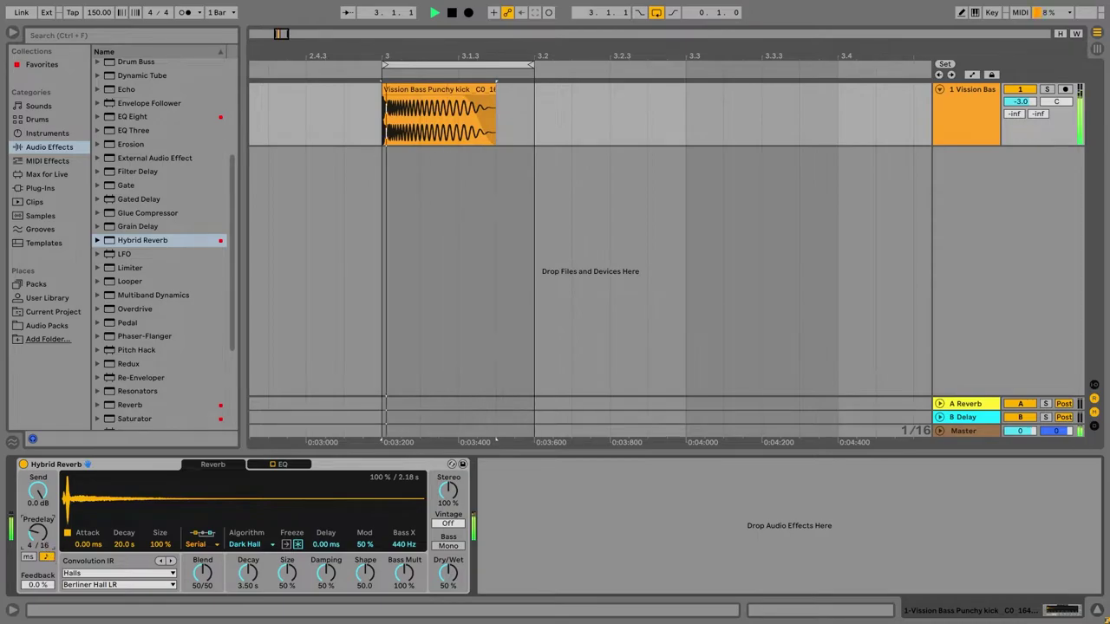
# Switch the predelay back to milliseconds, try 0.00 ms and reset it to the default 10.0 ms
pyautogui.click(29, 556)
pyautogui.moveTo(37, 534); pyautogui.dragTo(37, 594)
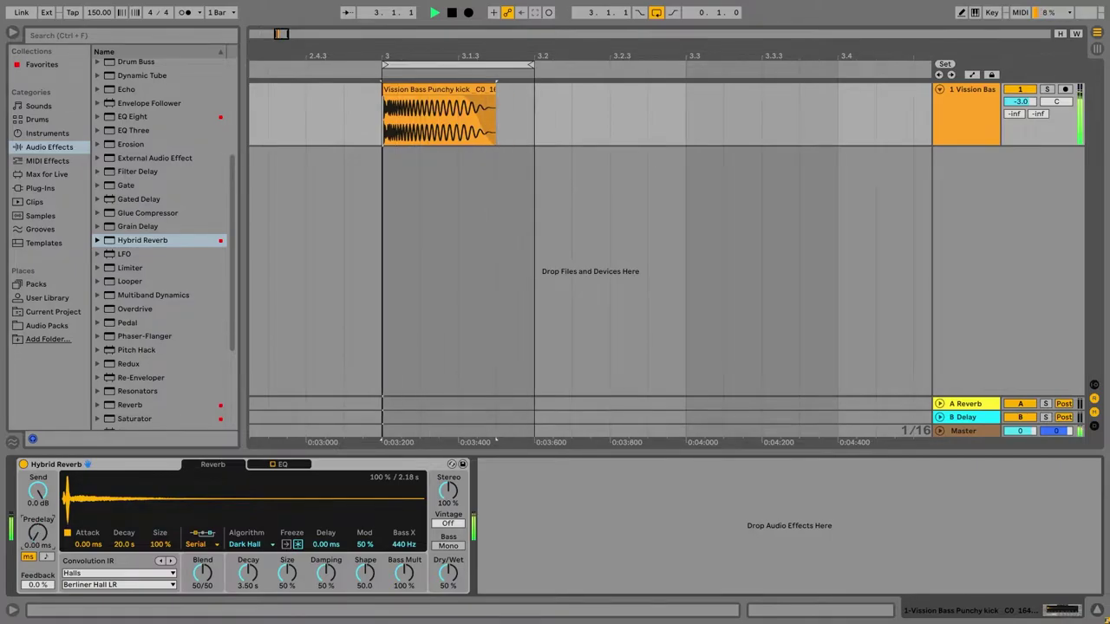
pyautogui.doubleClick(37, 533)
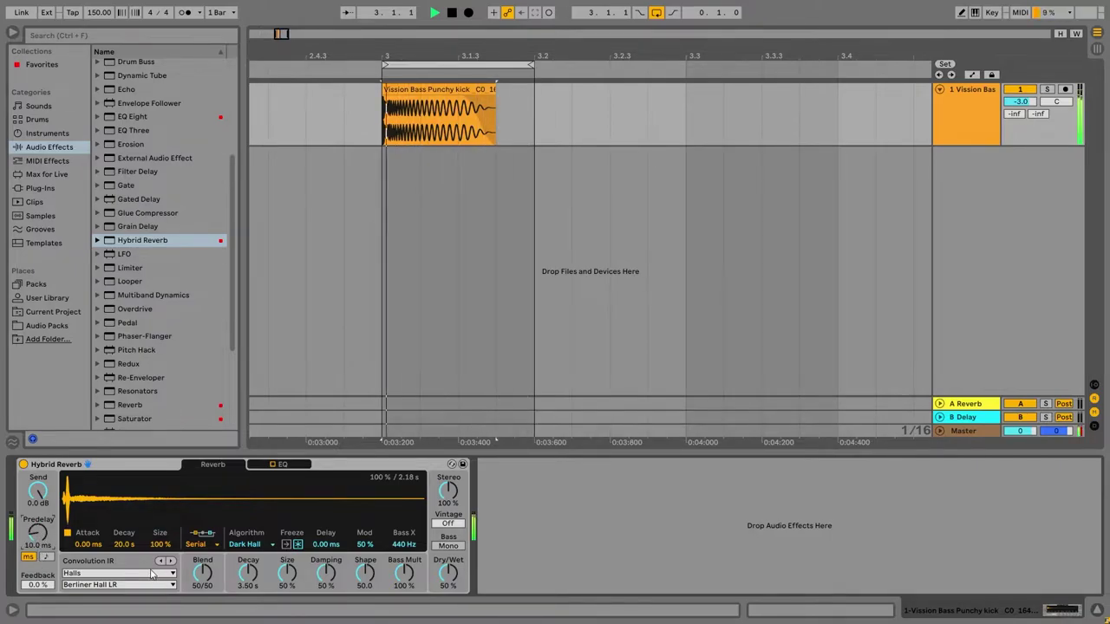
# Set Hybrid Reverb's Blend to 53/47 and its Dry/Wet to 100%
pyautogui.moveTo(213, 586)
pyautogui.mouseDown()
pyautogui.moveTo(212, 603)
pyautogui.moveTo(213, 583)
pyautogui.mouseUp()
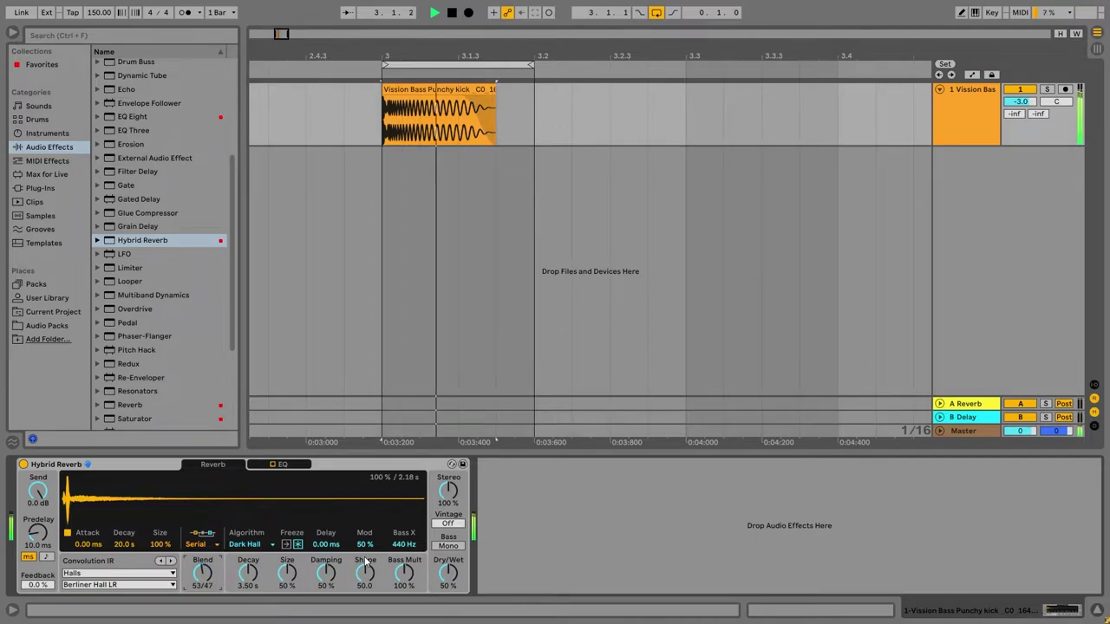
pyautogui.moveTo(448, 572); pyautogui.dragTo(448, 564)
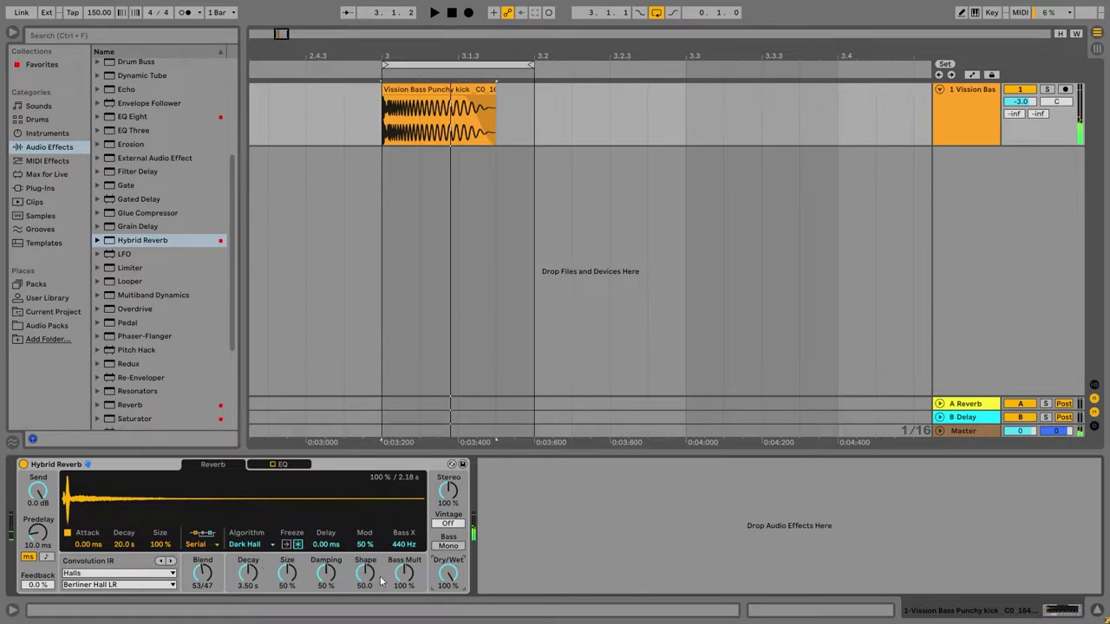
# Set the reverb algorithm's Damping to 100%, Shape to 100 and Bass Mult to 25%
pyautogui.moveTo(326, 574); pyautogui.dragTo(326, 542)
pyautogui.moveTo(365, 574); pyautogui.dragTo(404, 598)
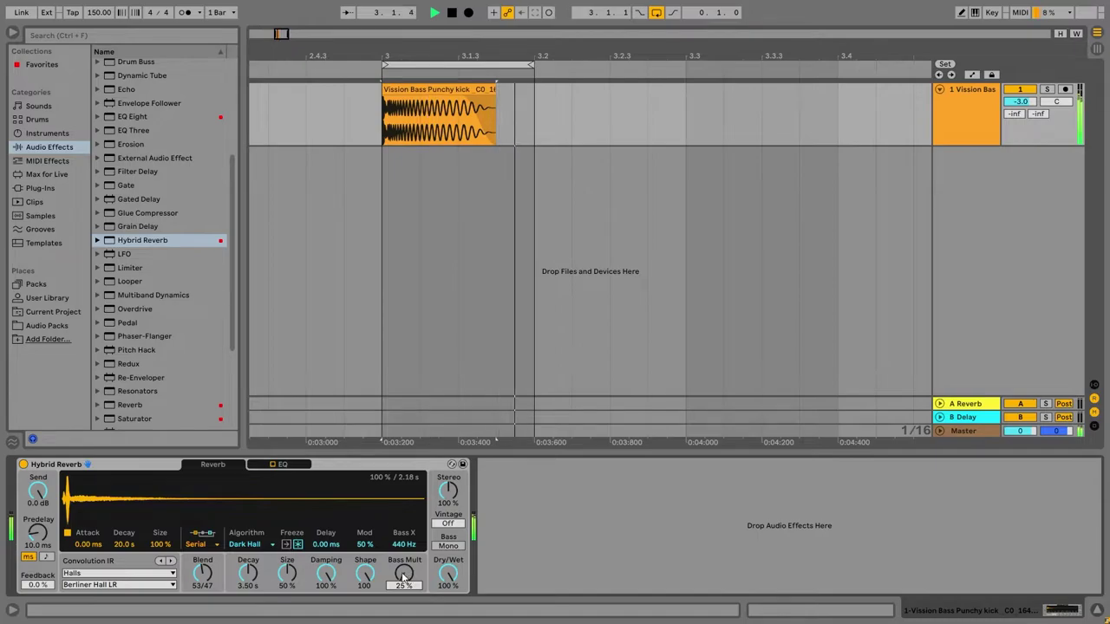
pyautogui.moveTo(404, 574); pyautogui.dragTo(403, 598)
# Listen to the kick reverb and set its Size to 67% and Decay to 4.32 s
pyautogui.press('space')
pyautogui.press('space')
pyautogui.moveTo(287, 574); pyautogui.dragTo(287, 603)
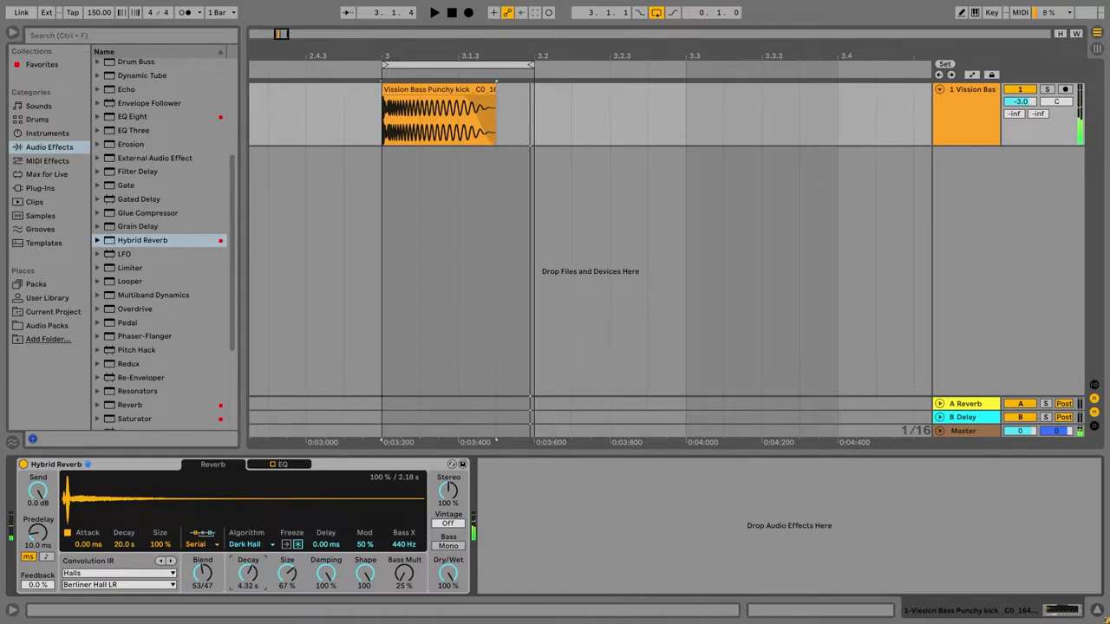
# Insert an audio track below the kick track, arm it for recording and color it red
pyautogui.moveTo(471, 47); pyautogui.dragTo(433, 51)
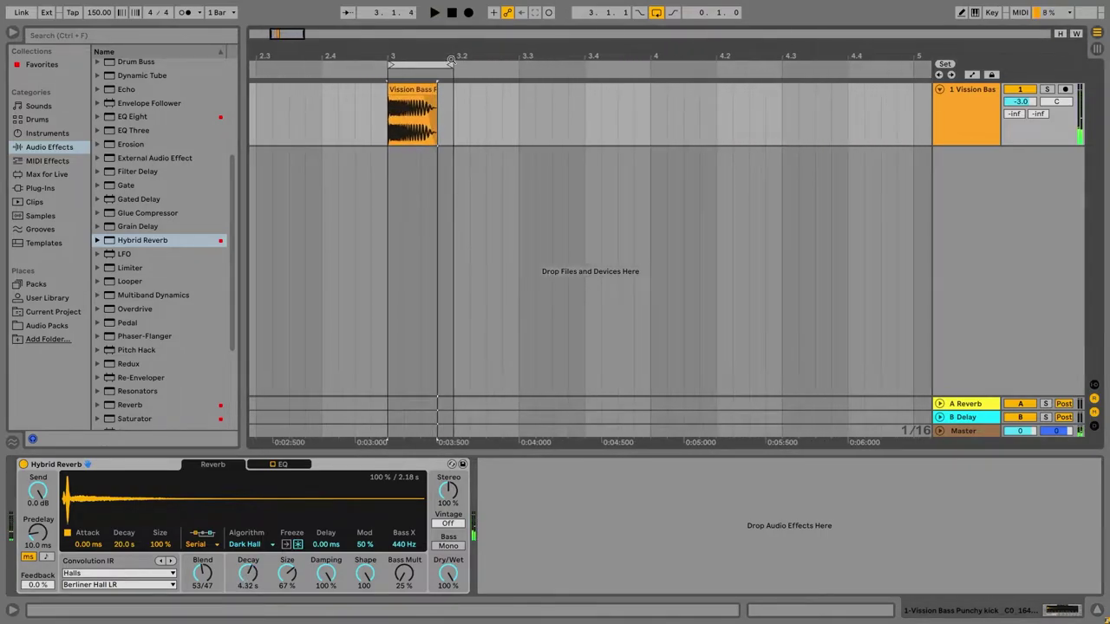
pyautogui.rightClick(1056, 223)
pyautogui.click(1030, 222)
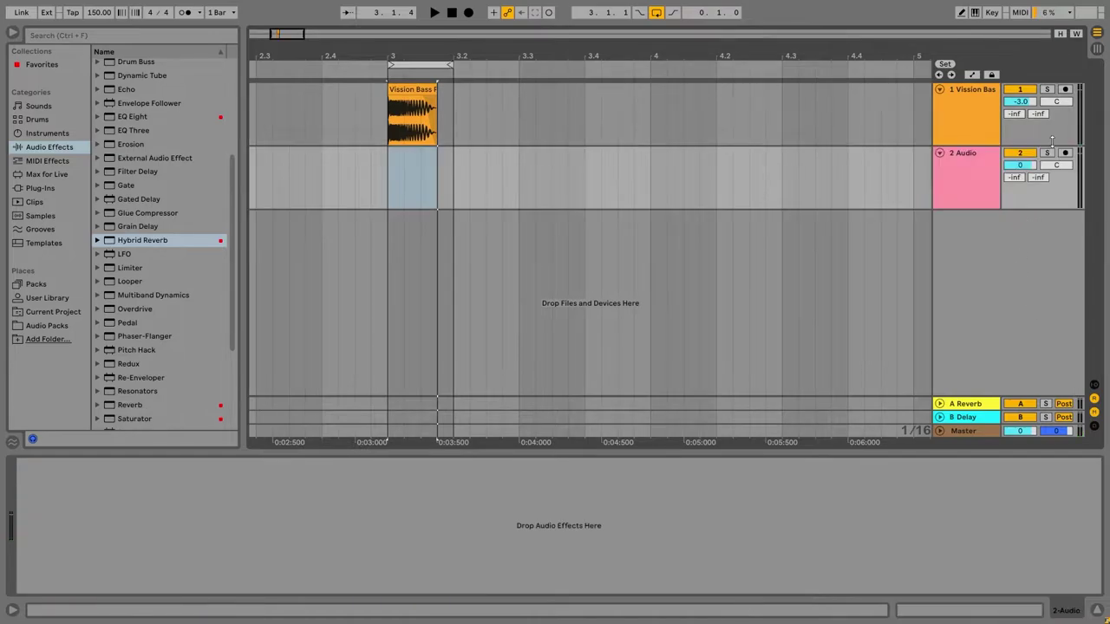
pyautogui.rightClick(977, 184)
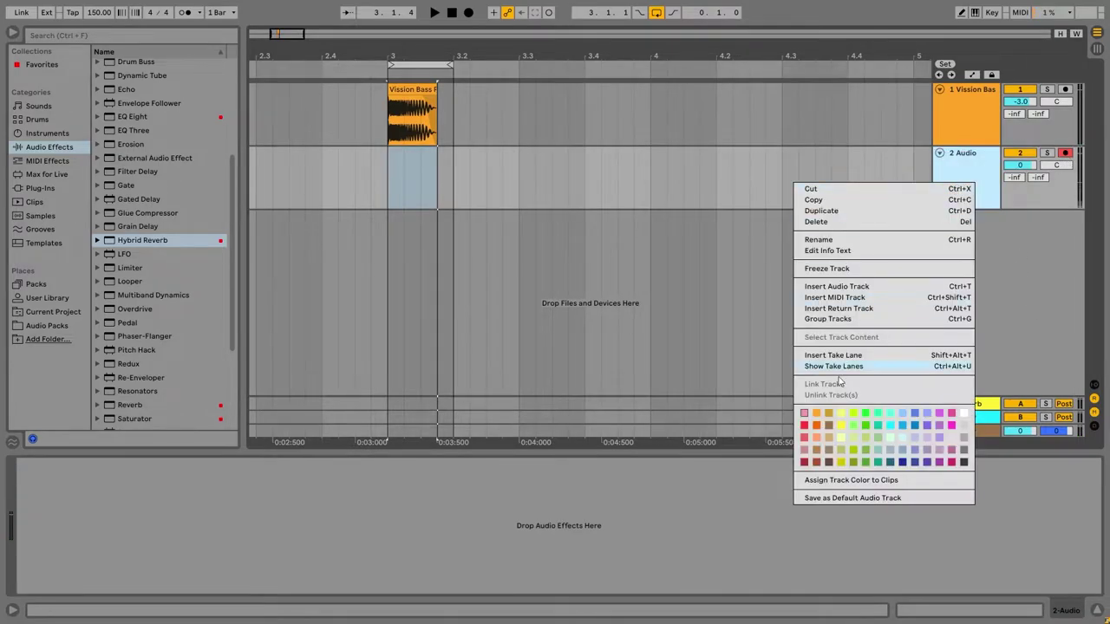
pyautogui.click(803, 425)
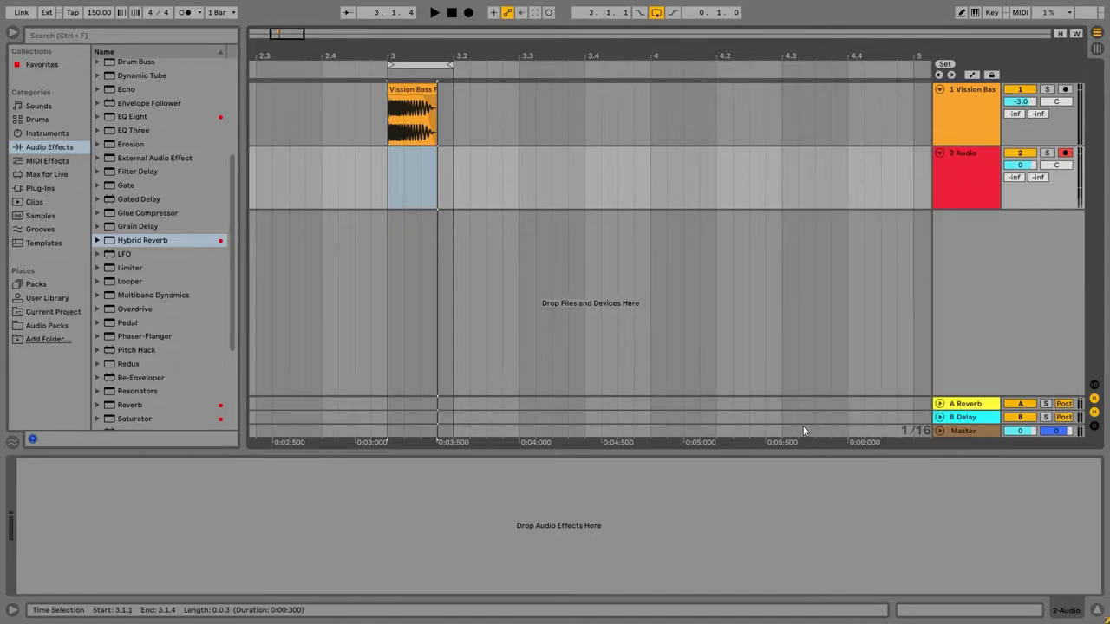
# Rename the new red audio track as REC
pyautogui.rightClick(946, 184)
pyautogui.click(844, 232)
pyautogui.write('REC')
pyautogui.press('Return')
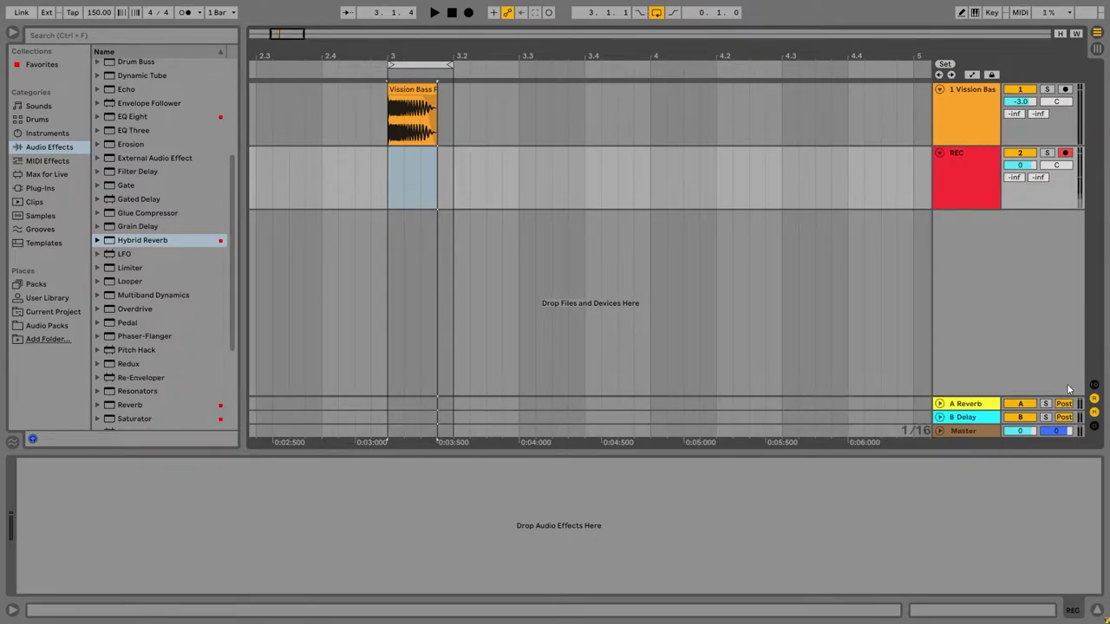
# Show the track input and output settings, set REC's monitoring to In and its input to Resampling
pyautogui.click(1094, 387)
pyautogui.click(953, 177)
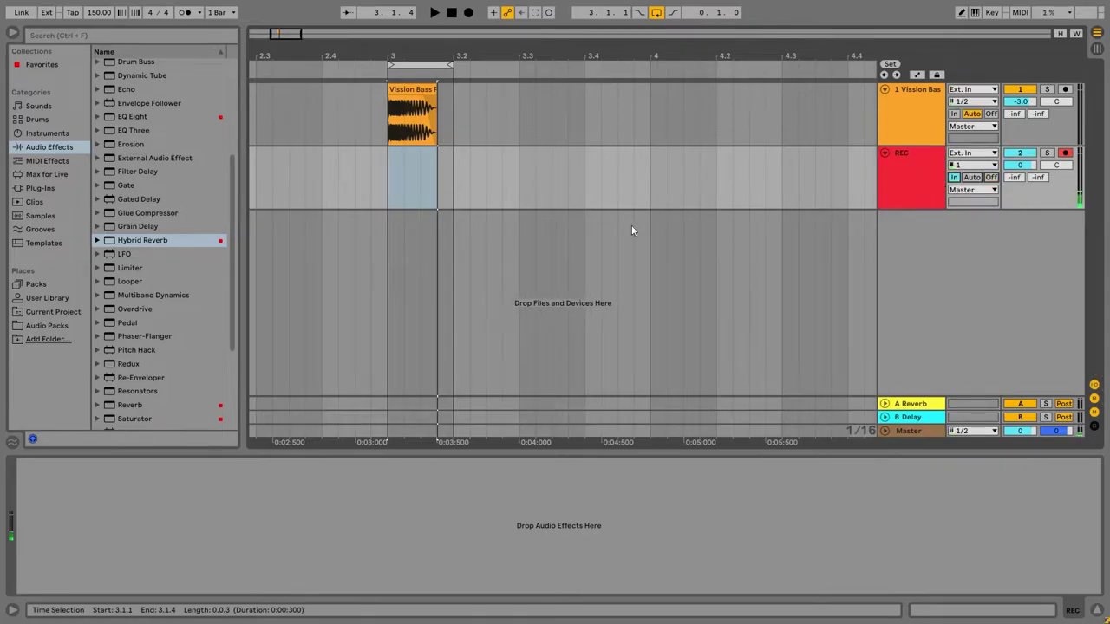
pyautogui.click(970, 153)
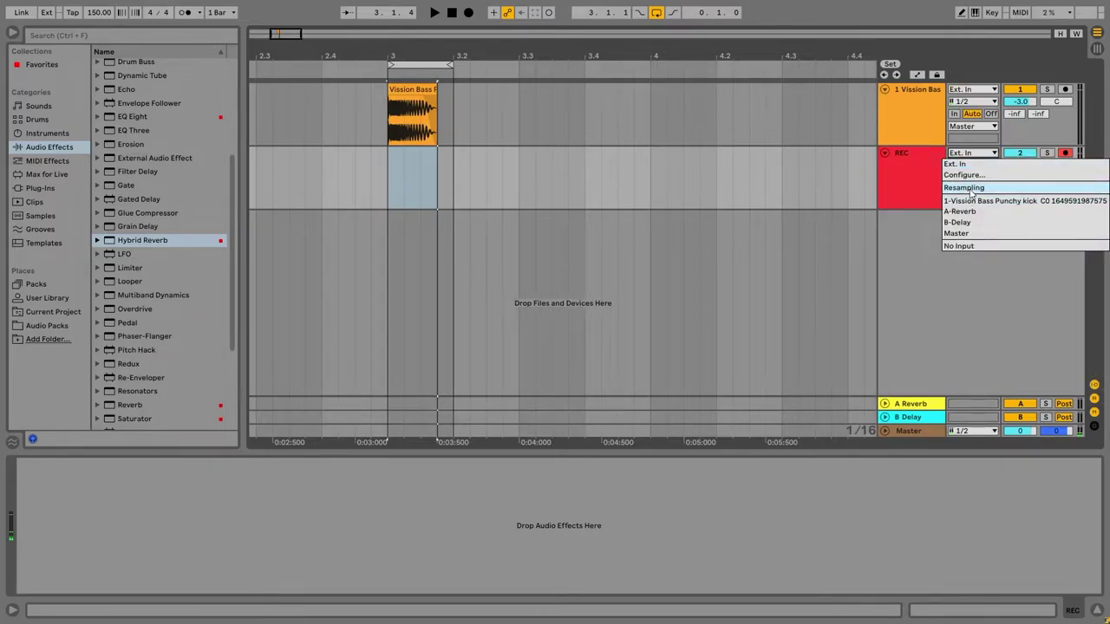
pyautogui.click(966, 188)
# Turn the loop off and record the kick's reverb onto the REC track from 2.4.4 to about 4.3.1
pyautogui.click(371, 190)
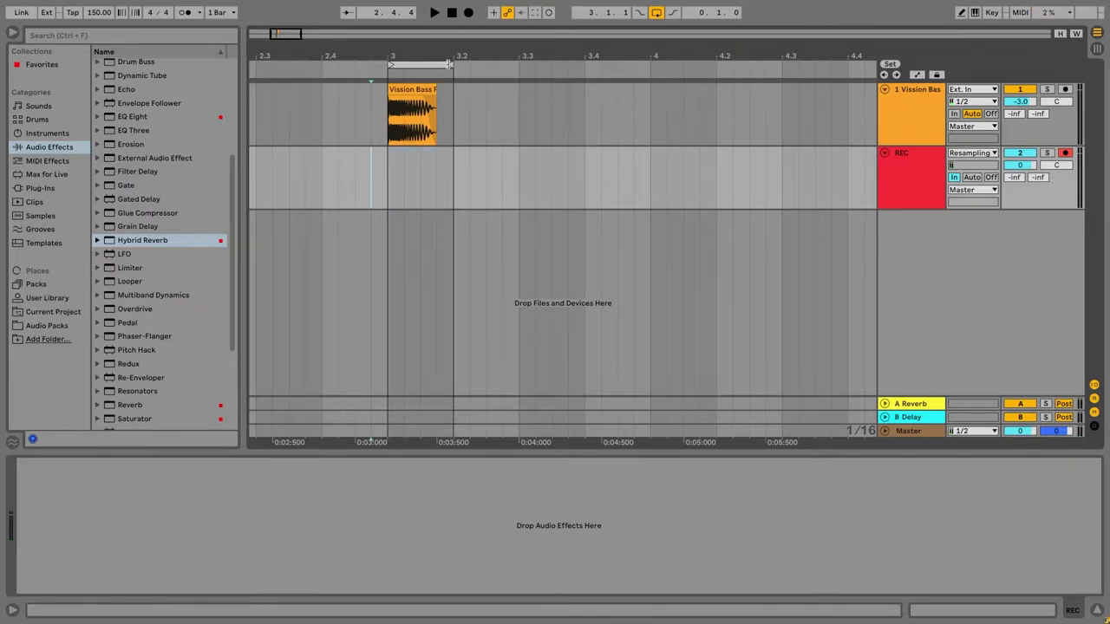
pyautogui.click(656, 14)
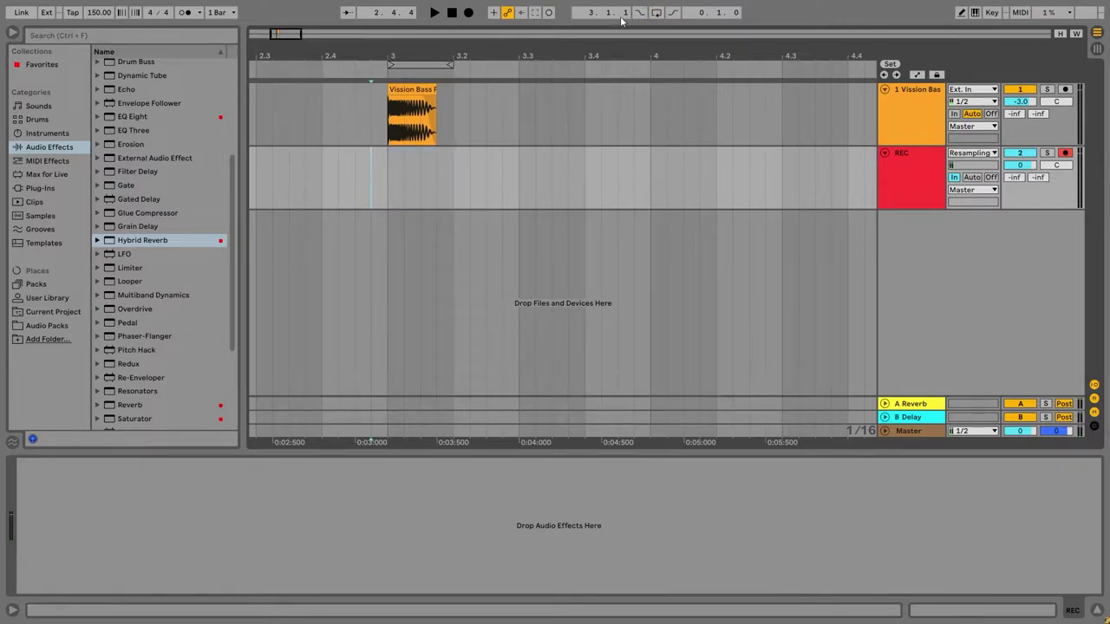
pyautogui.click(468, 14)
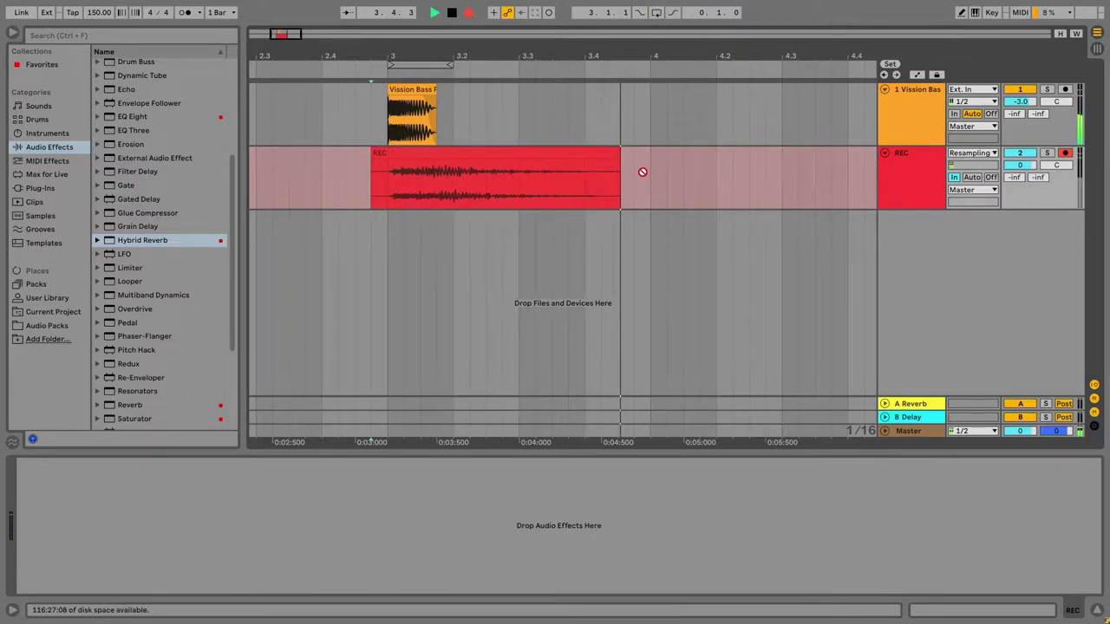
pyautogui.press('space')
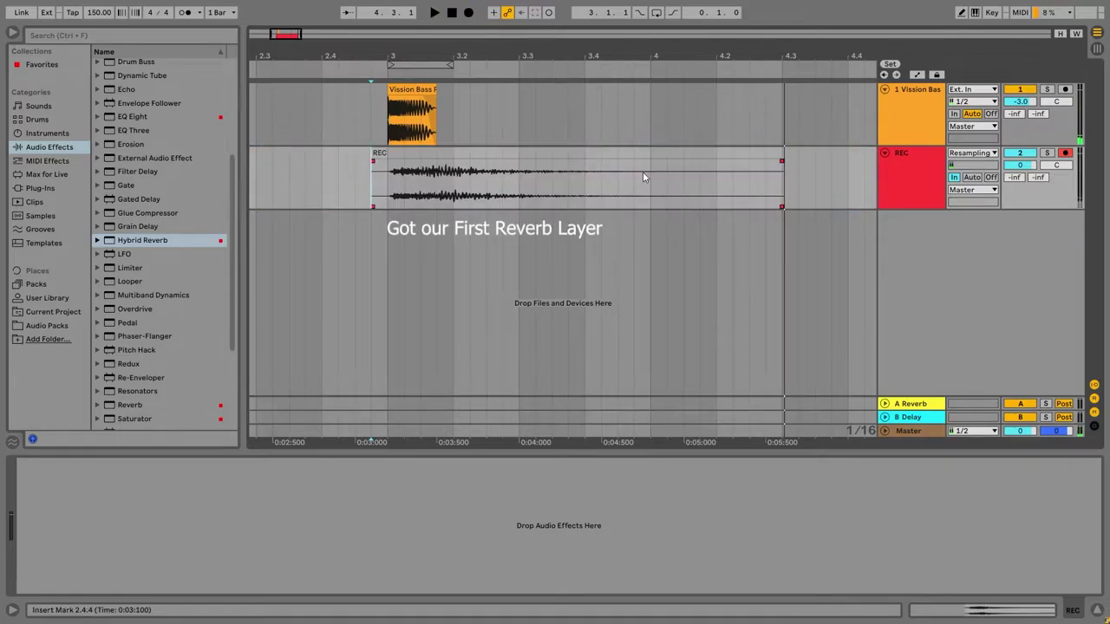
# Insert an audio track below REC and color it purple
pyautogui.click(437, 154)
pyautogui.rightClick(1044, 256)
pyautogui.click(997, 263)
pyautogui.rightClick(906, 248)
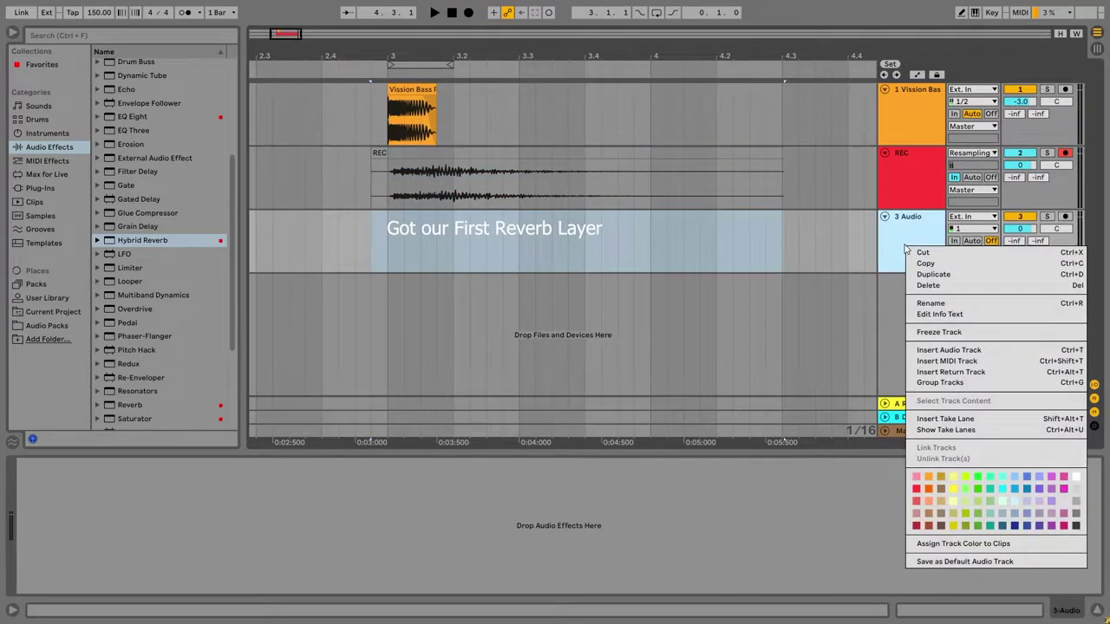
pyautogui.click(1049, 491)
# Move the recorded reverb clip from REC onto the purple track so it starts at 4.4.4
pyautogui.moveTo(531, 165); pyautogui.dragTo(836, 250)
pyautogui.moveTo(795, 216); pyautogui.dragTo(781, 226)
pyautogui.moveTo(576, 58); pyautogui.dragTo(578, 85)
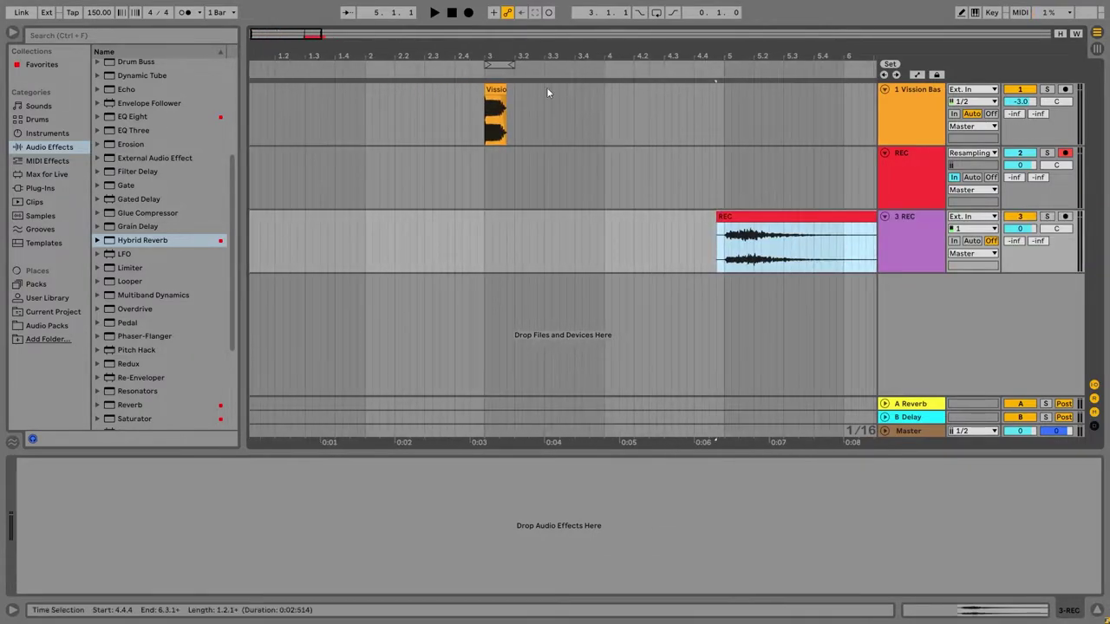
# Loop the kick from 3.1.1 to 3.2.1 and start playback
pyautogui.moveTo(493, 45); pyautogui.dragTo(541, 124)
pyautogui.click(462, 115)
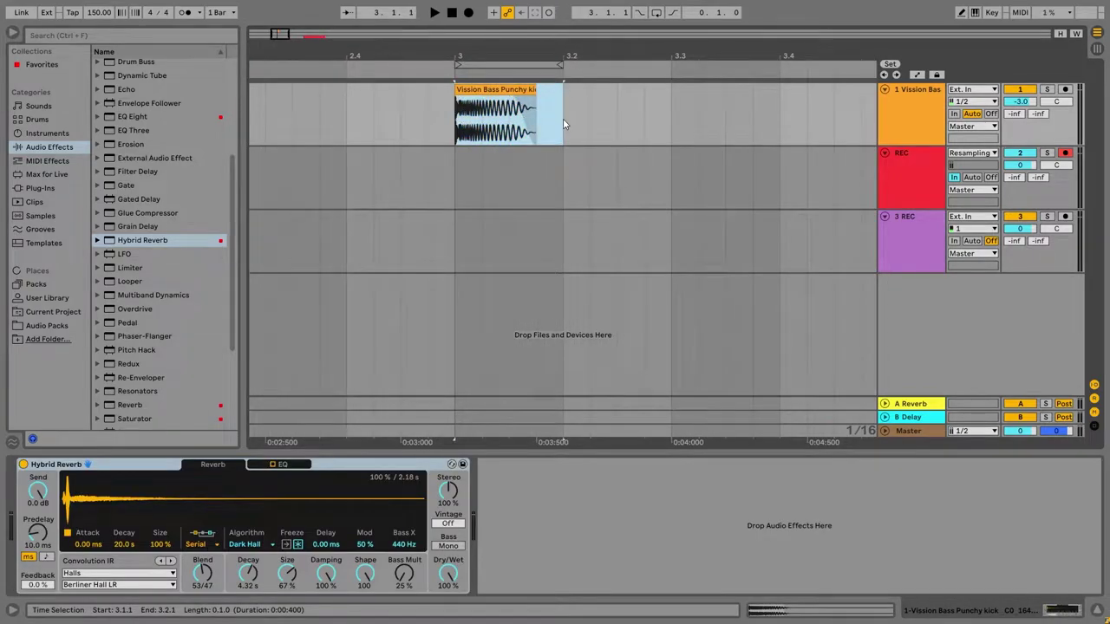
pyautogui.hotkey('ctrl', 'l')
pyautogui.press('space')
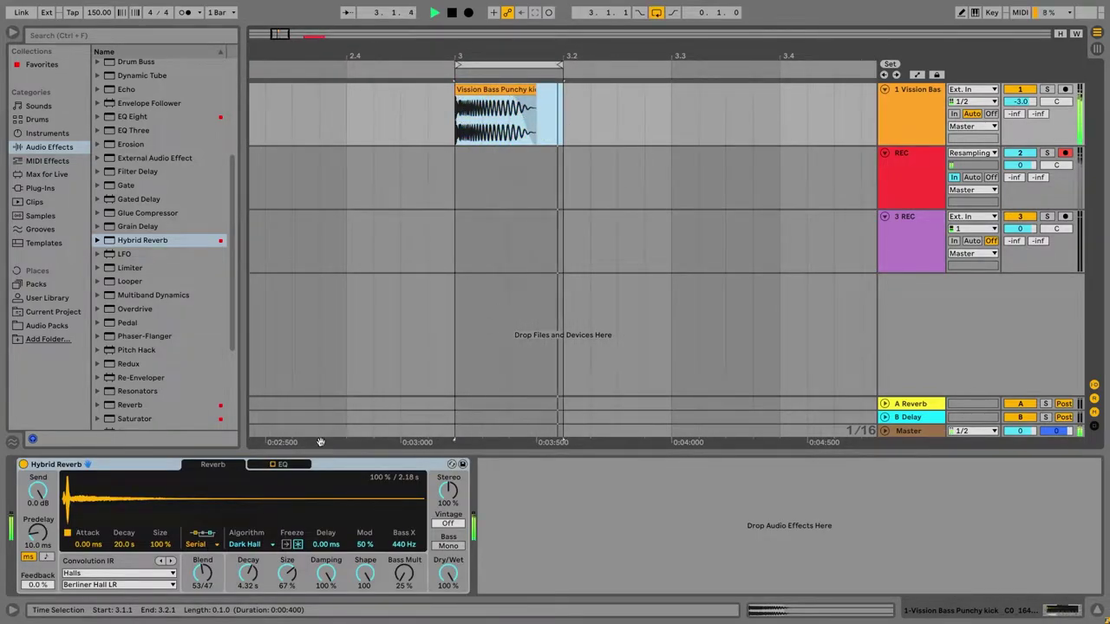
# Try the Springs convolution category in Hybrid Reverb with the Vintage Stereo Spring 5s LR impulse
pyautogui.click(130, 573)
pyautogui.click(127, 525)
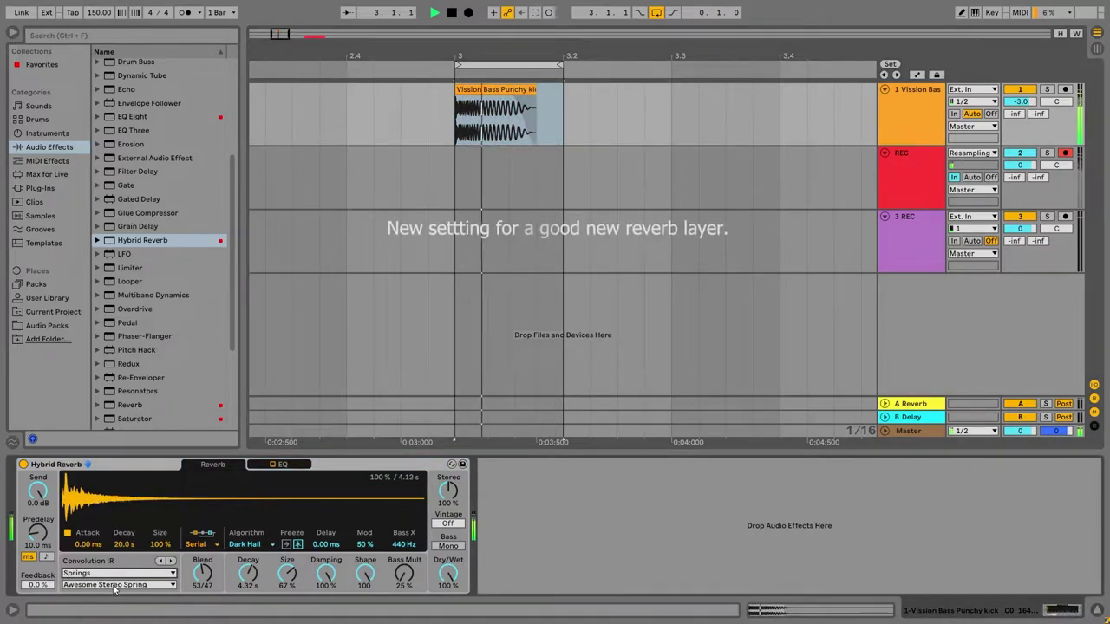
pyautogui.click(119, 584)
pyautogui.click(128, 542)
pyautogui.click(119, 585)
pyautogui.click(119, 574)
pyautogui.click(118, 576)
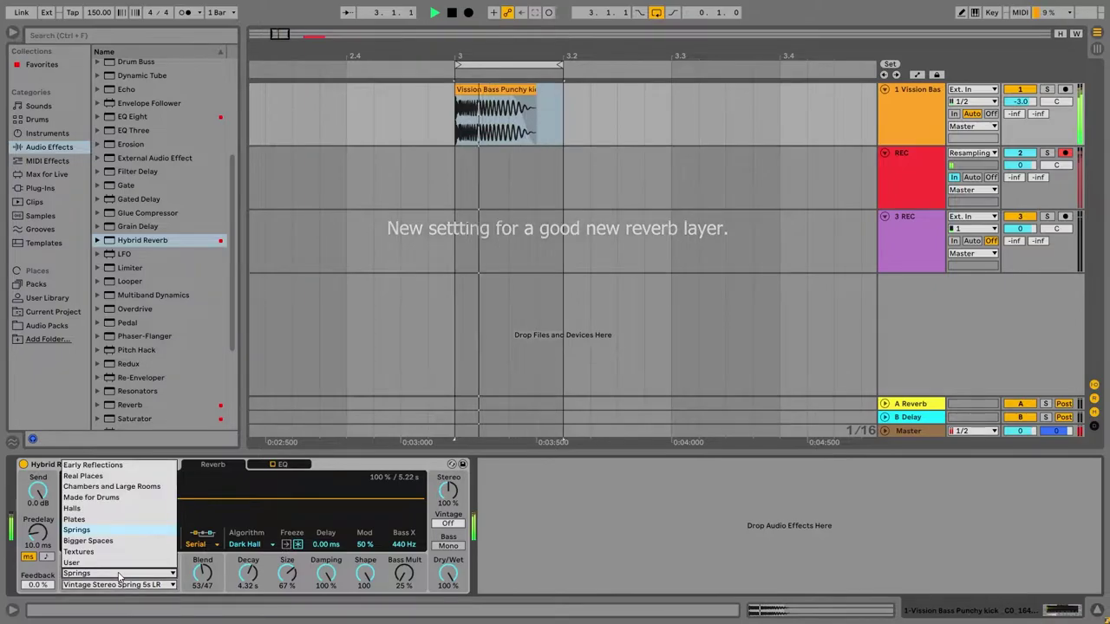
# Switch Hybrid Reverb's algorithm to Prism
pyautogui.click(262, 547)
pyautogui.click(264, 547)
pyautogui.click(250, 531)
pyautogui.click(251, 544)
pyautogui.click(248, 525)
pyautogui.click(241, 546)
pyautogui.click(247, 538)
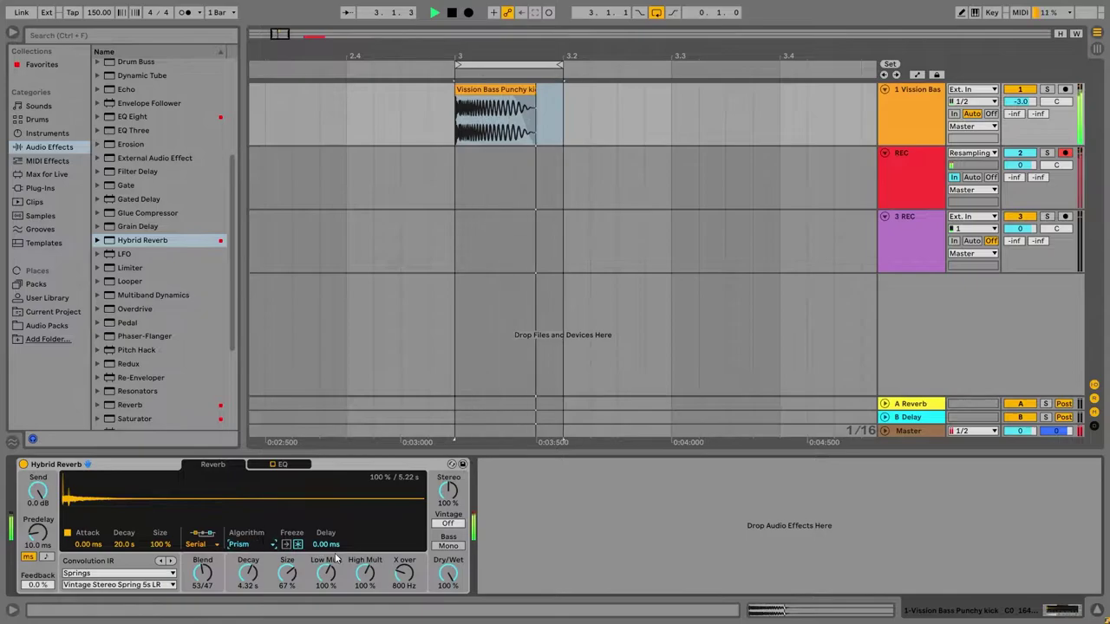
# Try the Halls convolution category with the Brass Hall LR impulse
pyautogui.click(115, 574)
pyautogui.click(152, 510)
pyautogui.click(109, 585)
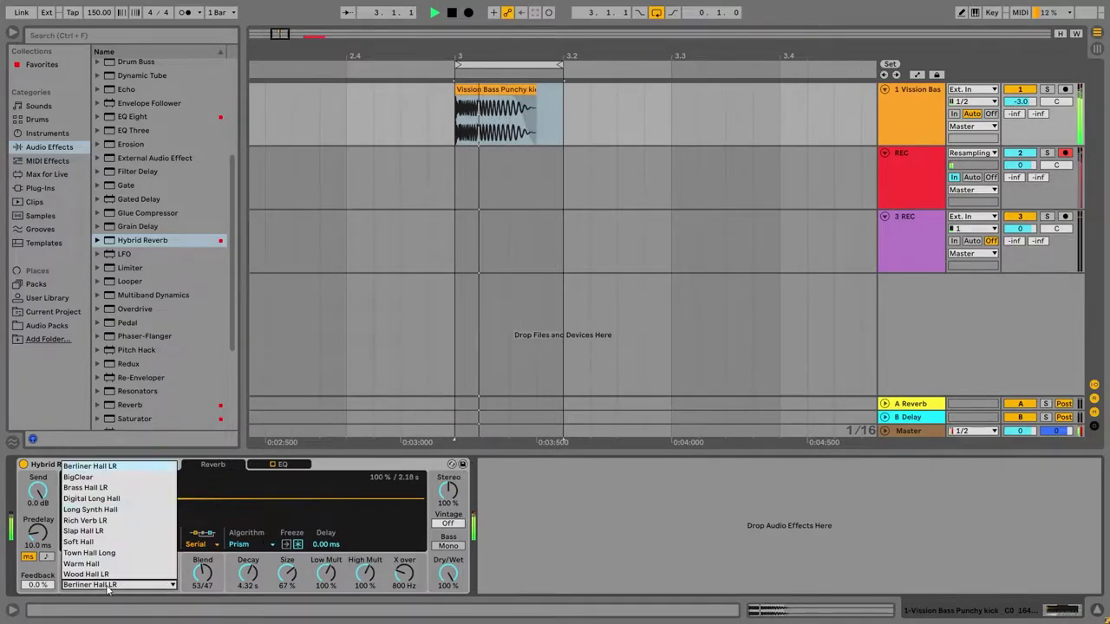
pyautogui.click(137, 489)
# Set the convolution category to Chambers and Large Rooms with the Drum Chamber LR impulse
pyautogui.click(115, 573)
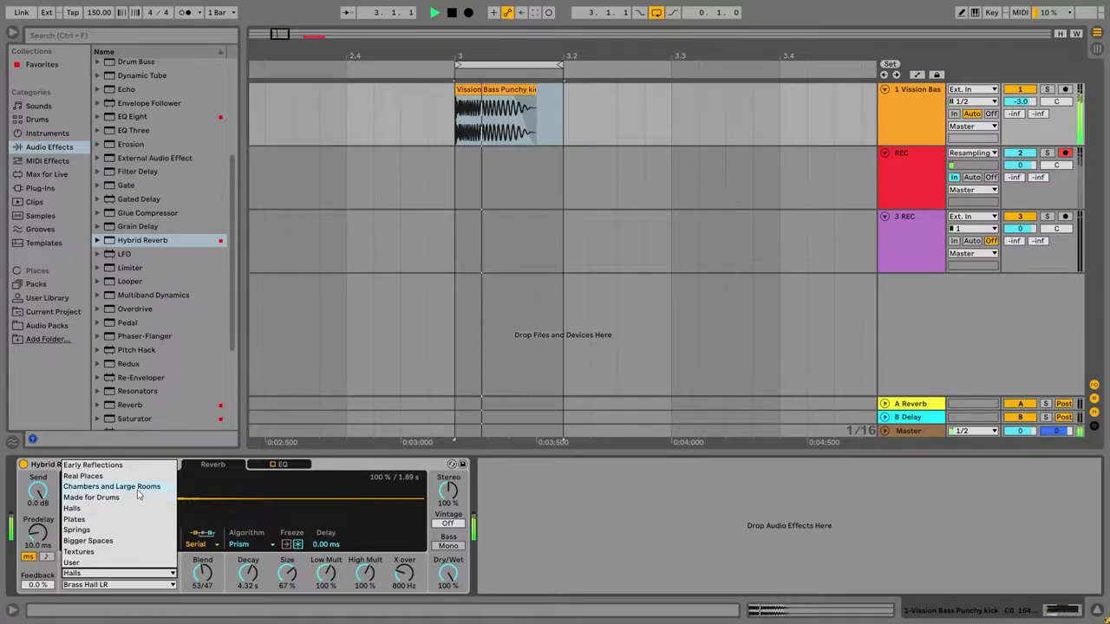
pyautogui.click(138, 488)
pyautogui.click(117, 585)
pyautogui.click(137, 478)
pyautogui.click(117, 586)
pyautogui.click(139, 545)
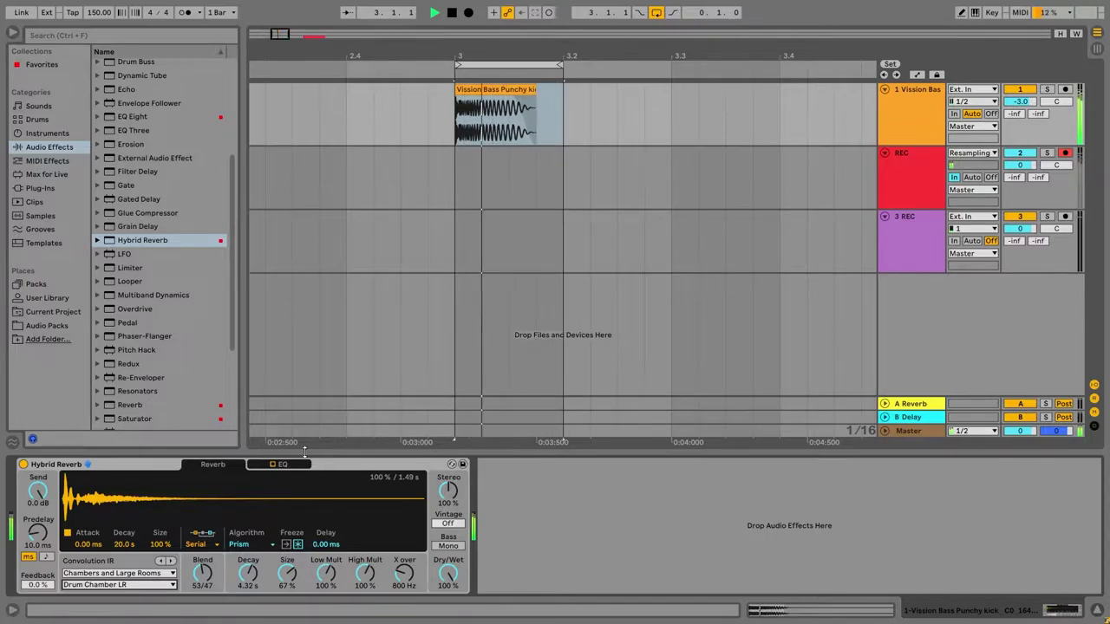
# Extend the end of the kick clip to 3.2.1 and restart playback to listen to it
pyautogui.moveTo(562, 97)
pyautogui.mouseDown()
pyautogui.moveTo(482, 97)
pyautogui.moveTo(562, 109)
pyautogui.mouseUp()
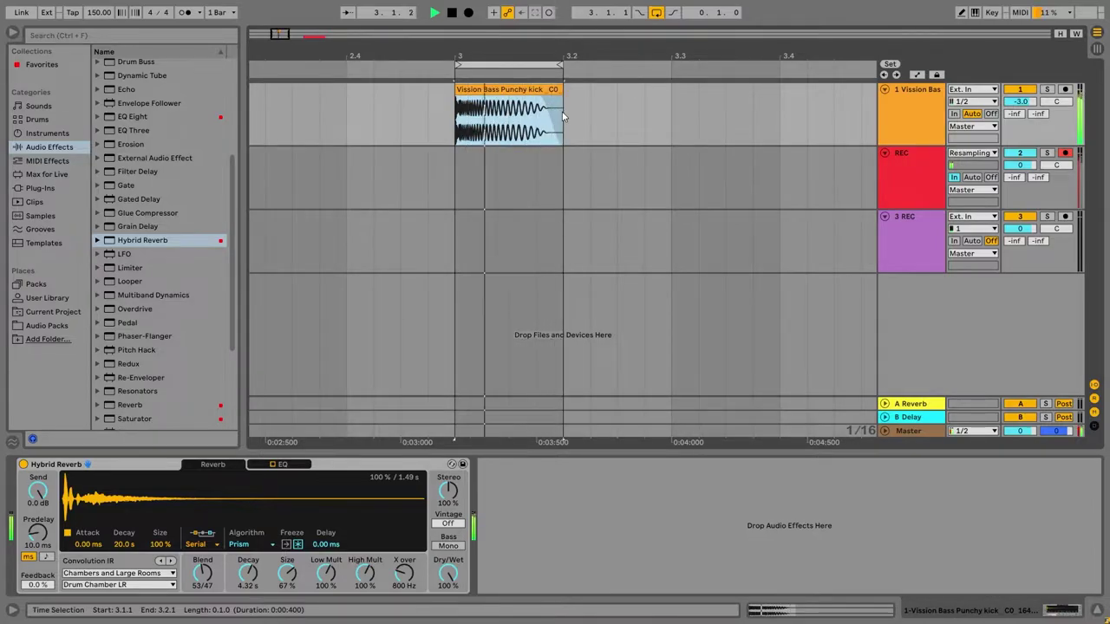
pyautogui.press('space')
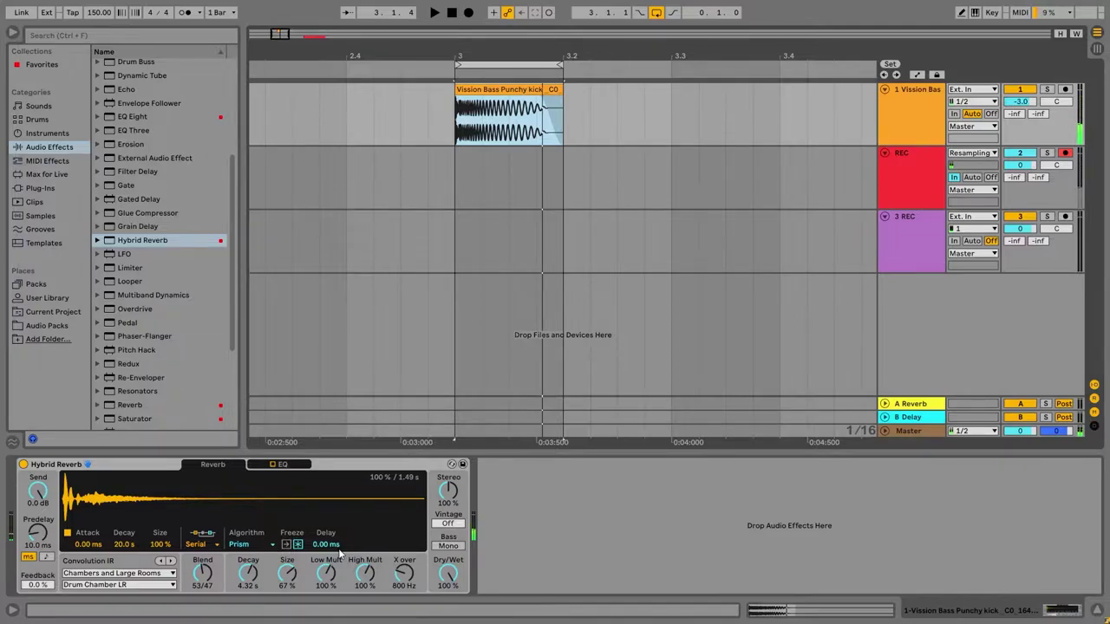
pyautogui.press('space')
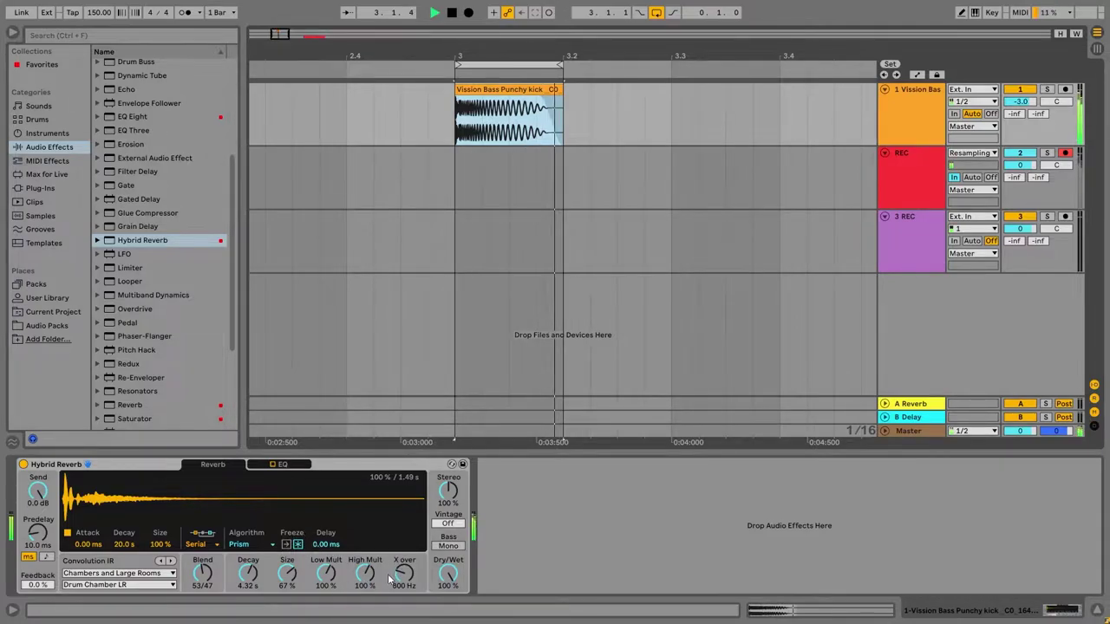
# Set Hybrid Reverb's X over frequency to 1.06 kHz and stop playback
pyautogui.moveTo(399, 565); pyautogui.dragTo(404, 610)
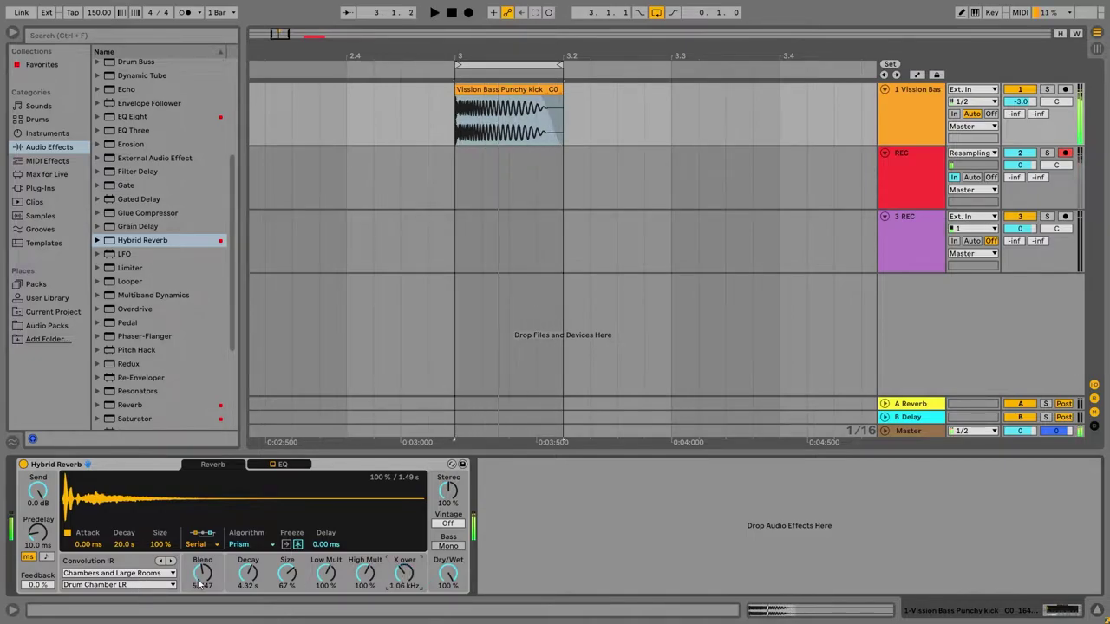
pyautogui.press('space')
pyautogui.moveTo(448, 523)
pyautogui.mouseDown()
pyautogui.moveTo(448, 510)
pyautogui.moveTo(448, 537)
pyautogui.mouseUp()
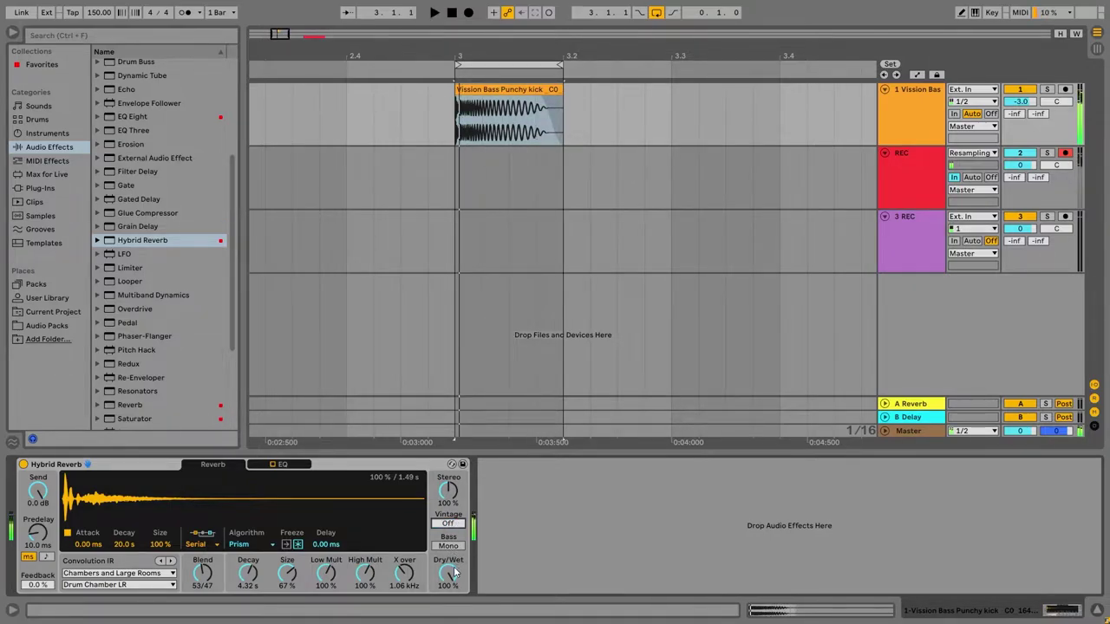
# Extend the loop end to 4.3.2 and record the kick's new reverb onto REC from 2.4.3 to about 4.2.4
pyautogui.moveTo(443, 41); pyautogui.dragTo(719, 64)
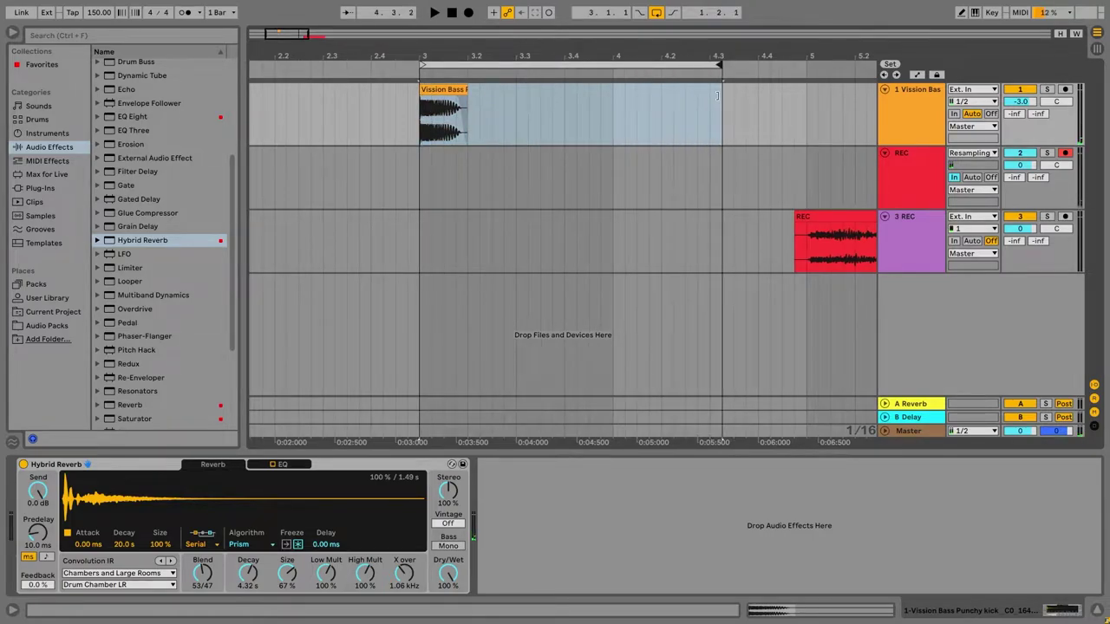
pyautogui.click(390, 146)
pyautogui.click(468, 13)
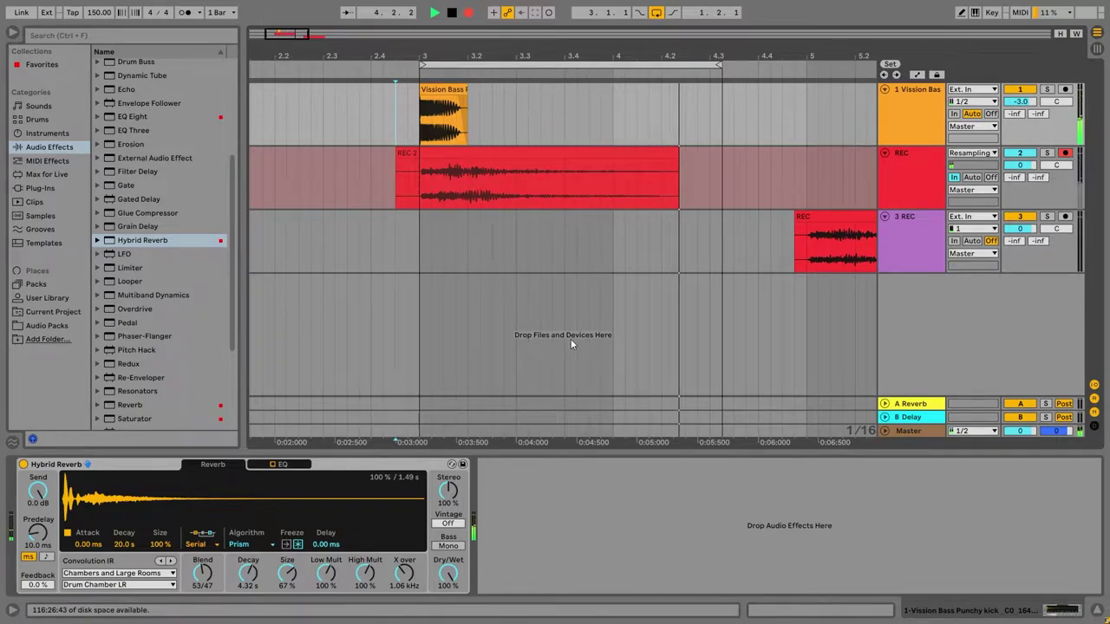
pyautogui.press('space')
# Group the purple REC track and rename the group KICK BUS
pyautogui.moveTo(488, 57); pyautogui.dragTo(416, 10)
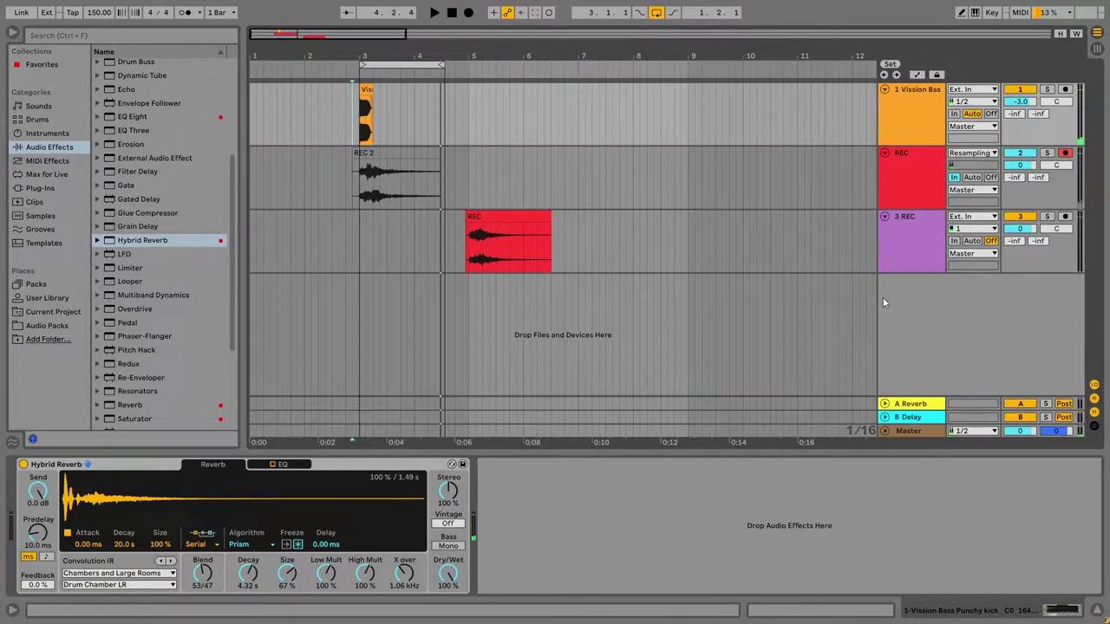
pyautogui.rightClick(900, 267)
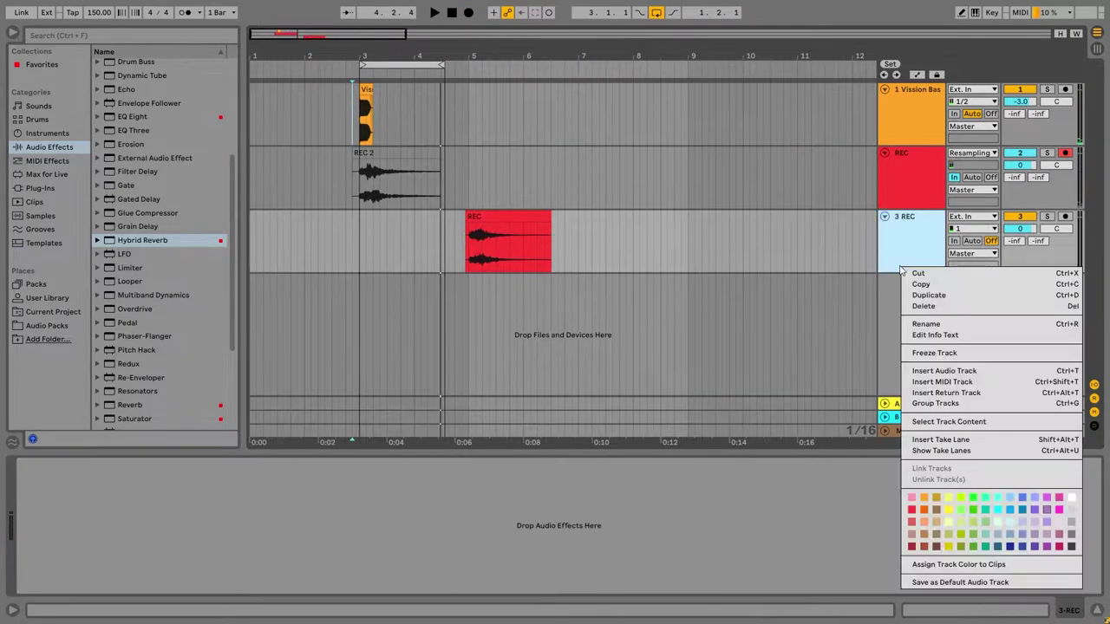
pyautogui.click(934, 403)
pyautogui.rightClick(900, 229)
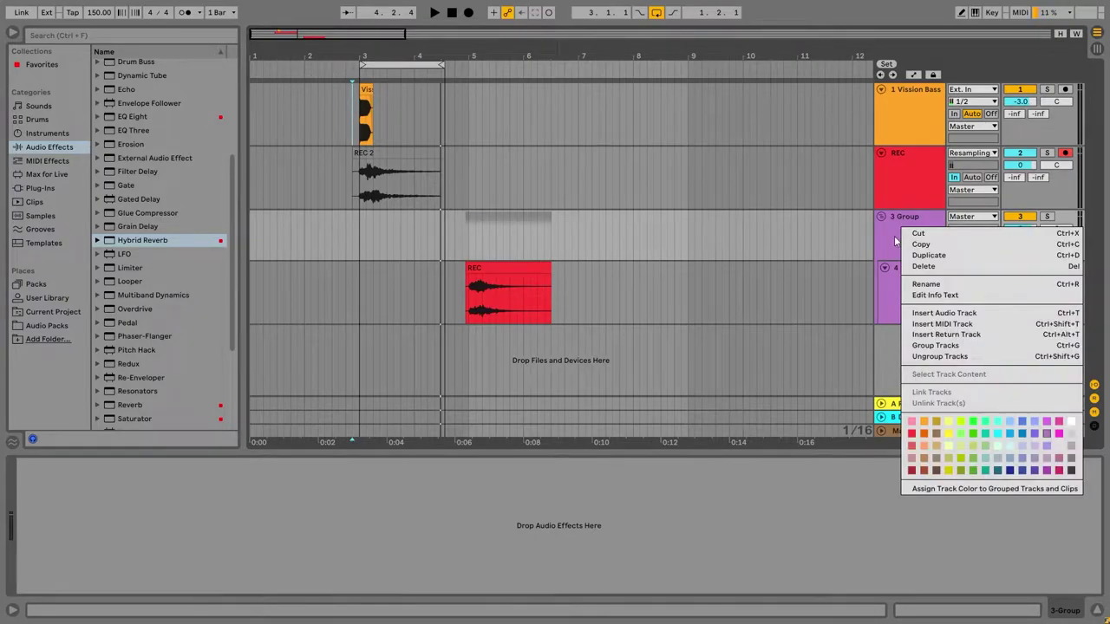
pyautogui.click(925, 284)
pyautogui.write('KI')
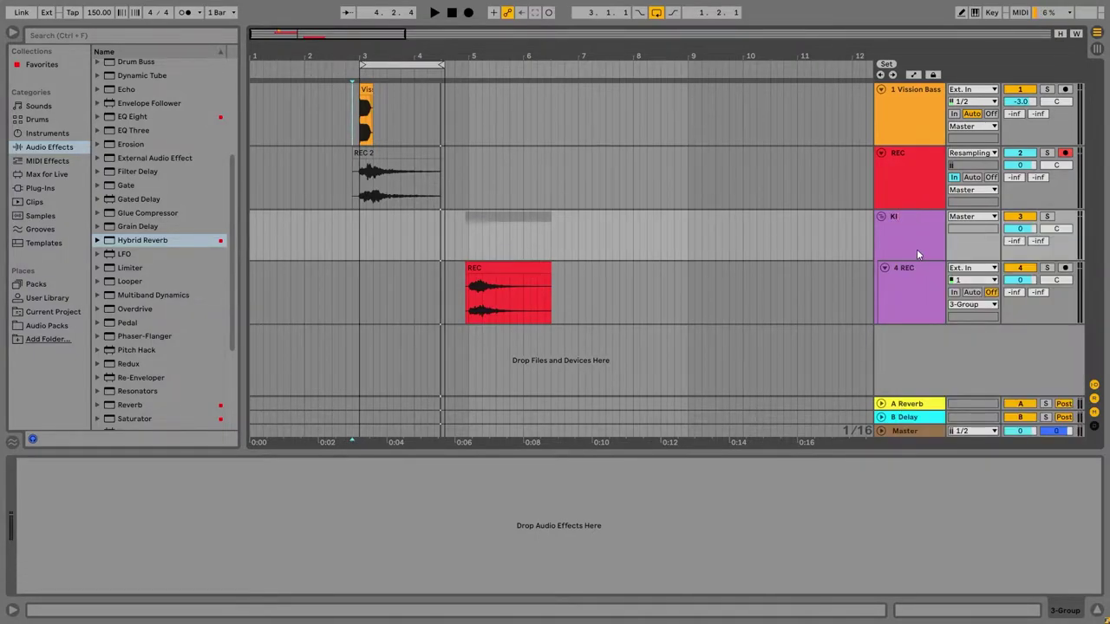
pyautogui.write('CK BUS')
pyautogui.press('Return')
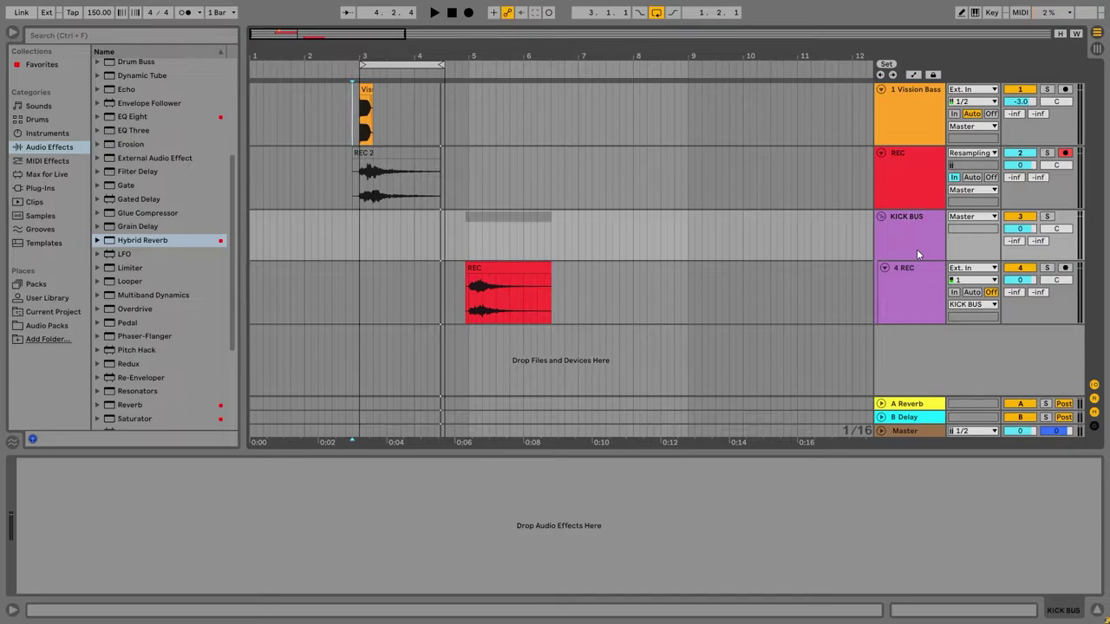
# Assign the grouped REC track's purple color to its clip
pyautogui.rightClick(906, 297)
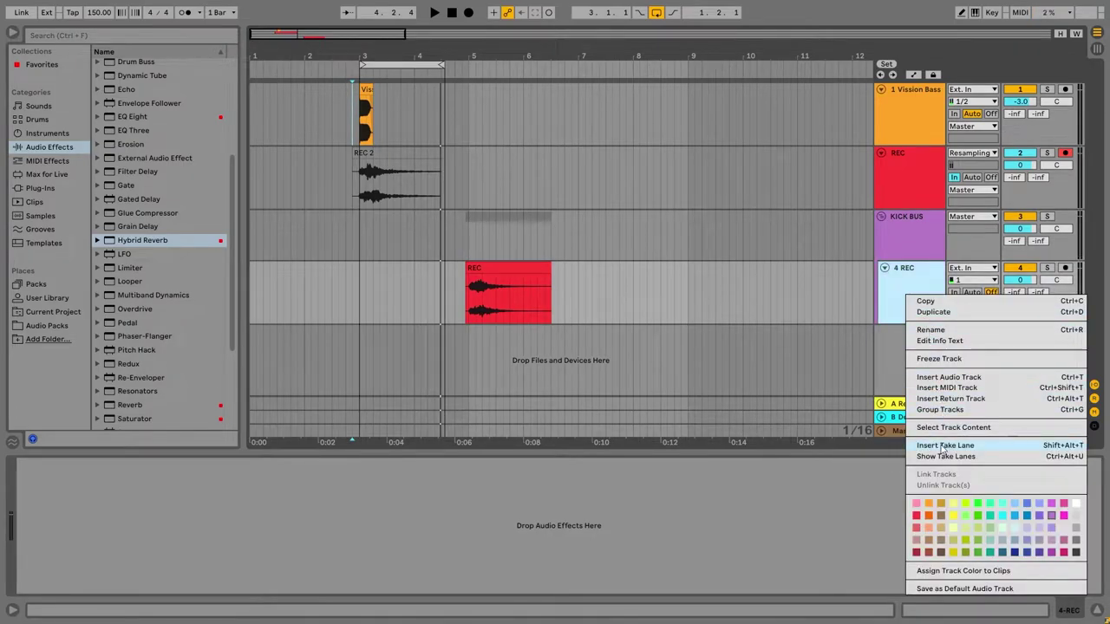
pyautogui.click(960, 571)
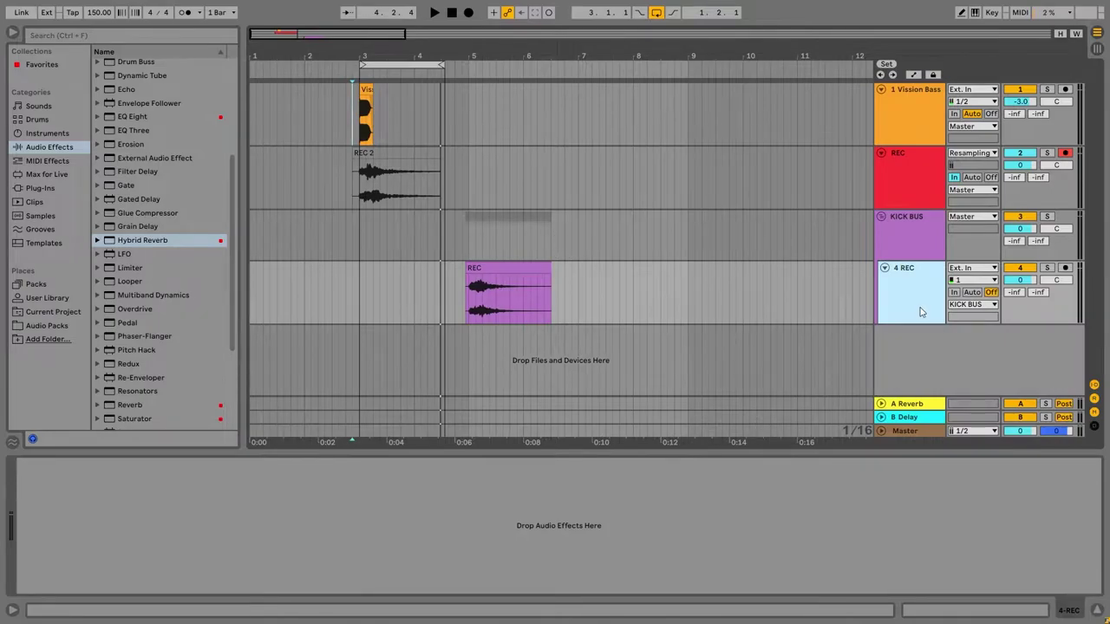
# Add two audio tracks to KICK BUS and move the REC 2 clip onto the first, aligned beneath the REC clip
pyautogui.hotkey('ctrl', 't')
pyautogui.hotkey('ctrl', 't')
pyautogui.moveTo(377, 87); pyautogui.dragTo(485, 306)
pyautogui.moveTo(370, 57); pyautogui.dragTo(420, 282)
# Set the loop back to the kick clip from 3.1.1 to 3.2.1 and preview it
pyautogui.scroll(2, 425, 285)
pyautogui.moveTo(378, 124); pyautogui.dragTo(438, 127)
pyautogui.press('space')
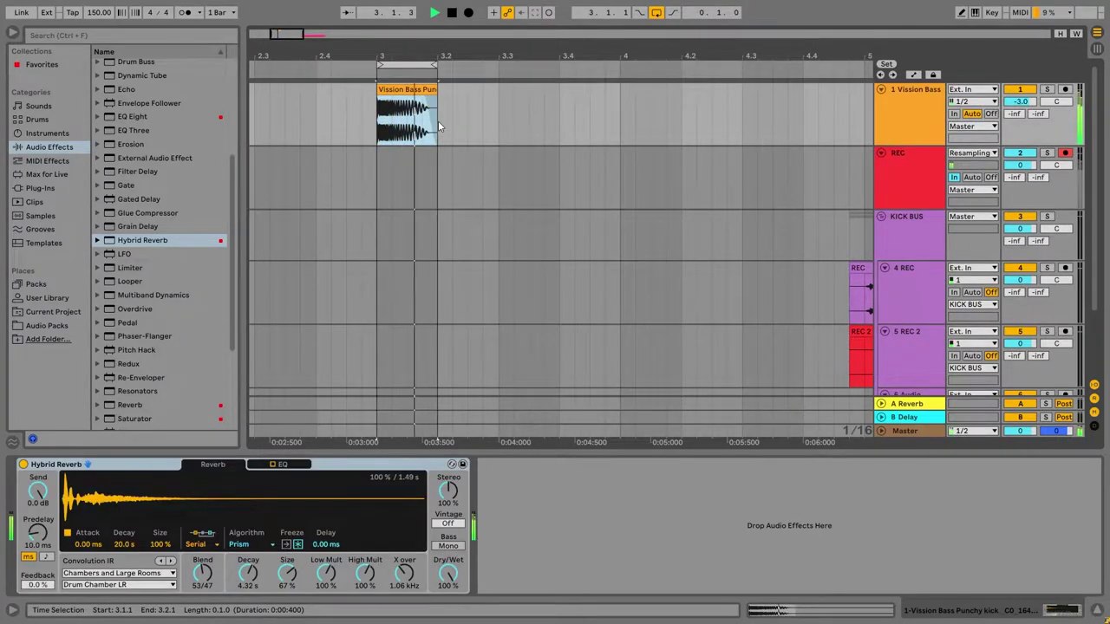
pyautogui.press('space')
# Switch Hybrid Reverb's convolution category to Made for Drums and start playback
pyautogui.click(130, 573)
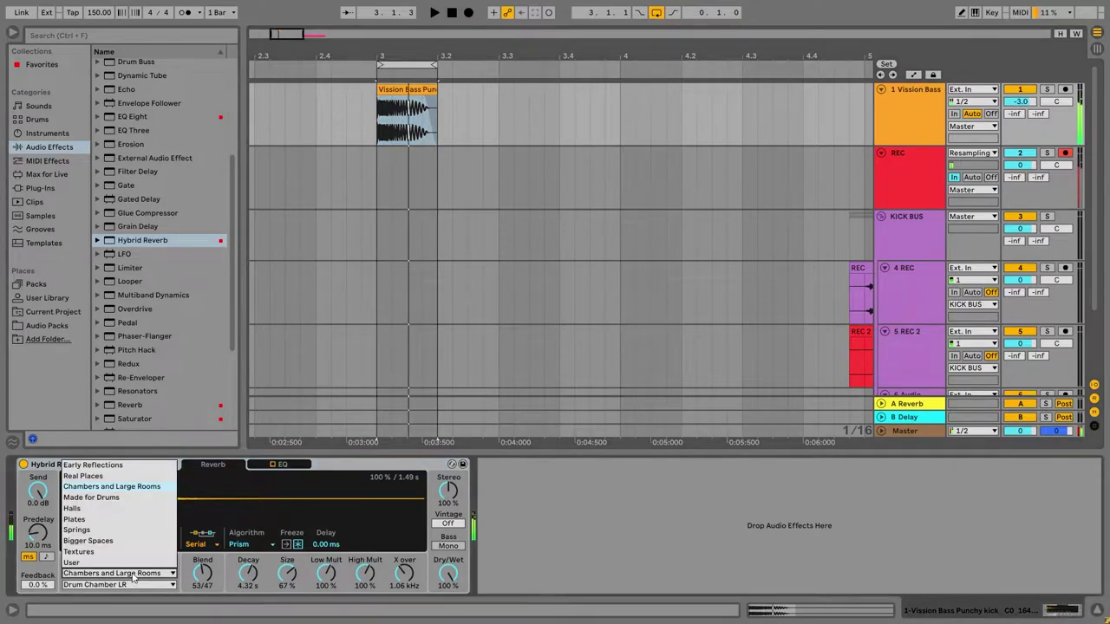
pyautogui.click(135, 498)
pyautogui.press('space')
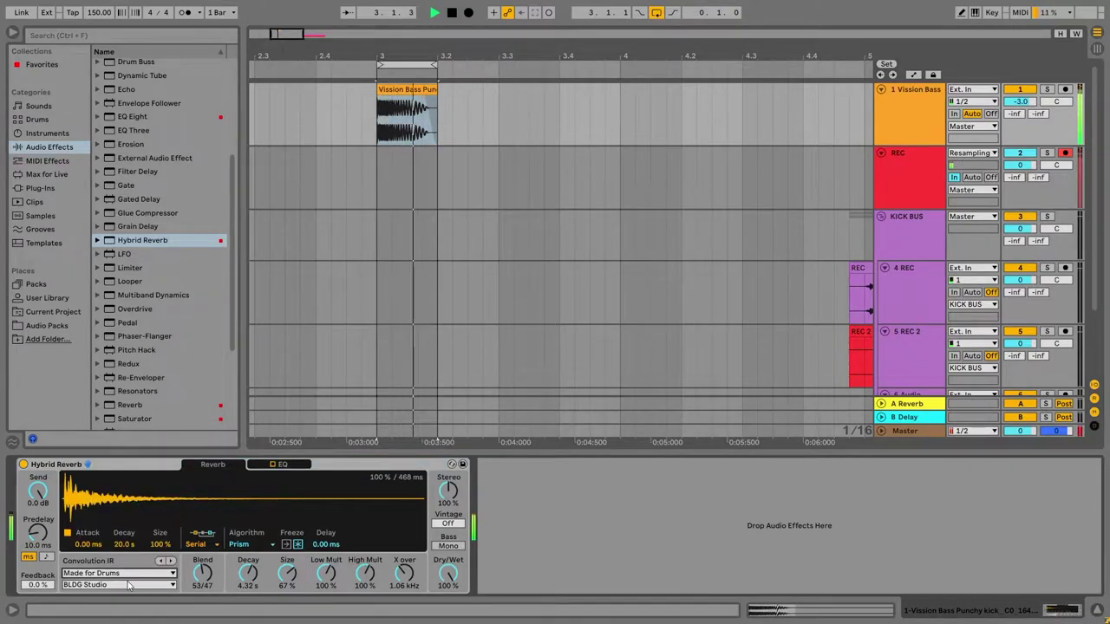
# Audition the Live Studio Room LR and Kick Verb LR impulses on the looping kick
pyautogui.click(126, 586)
pyautogui.click(122, 530)
pyautogui.click(121, 585)
pyautogui.click(104, 508)
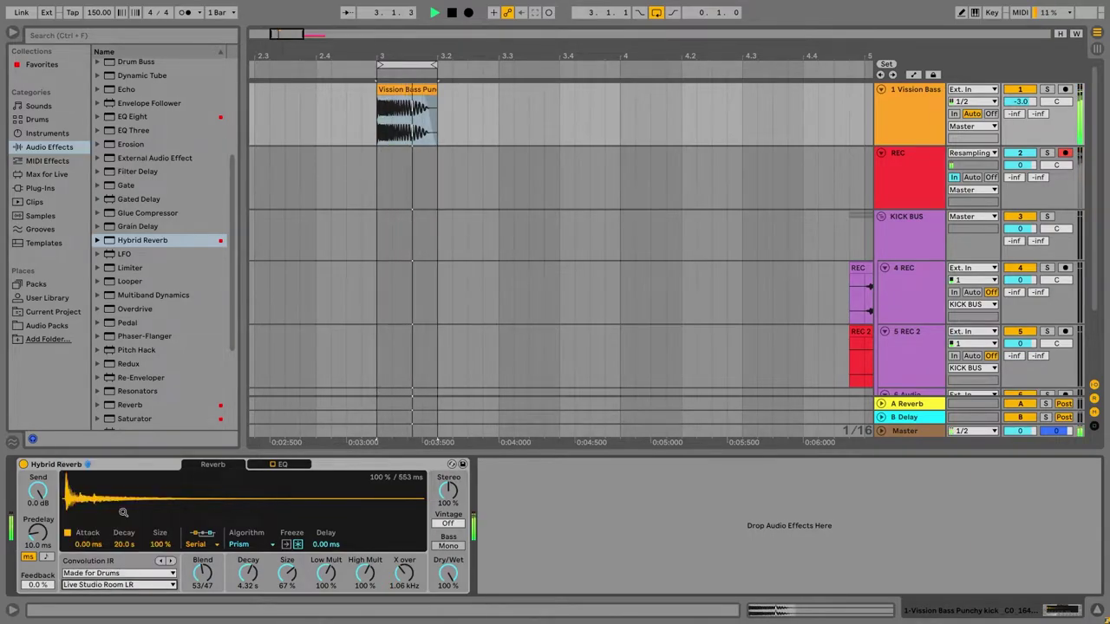
pyautogui.click(110, 586)
pyautogui.click(127, 499)
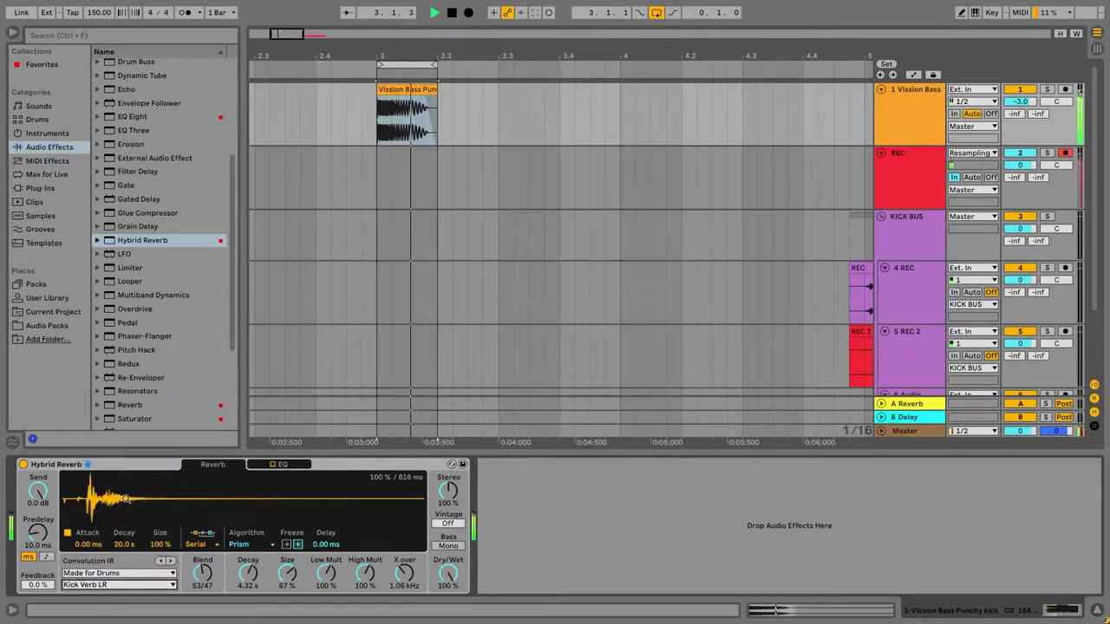
# Set the Made for Drums impulse to Winery LR and stop playback
pyautogui.click(110, 585)
pyautogui.click(96, 553)
pyautogui.click(110, 585)
pyautogui.click(87, 574)
pyautogui.click(113, 585)
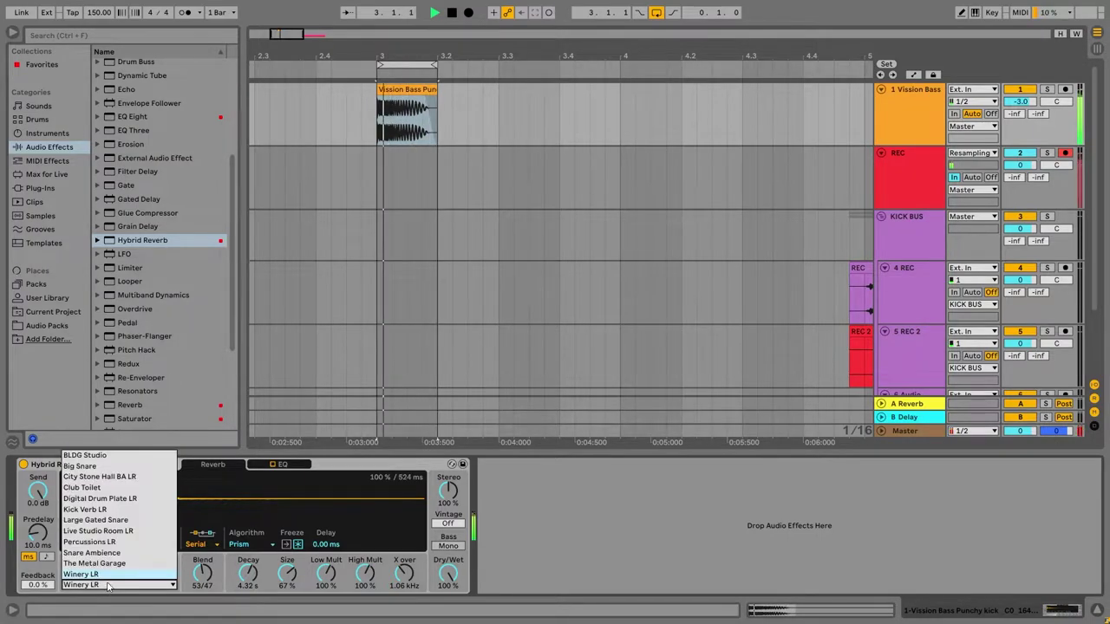
pyautogui.click(321, 471)
pyautogui.press('space')
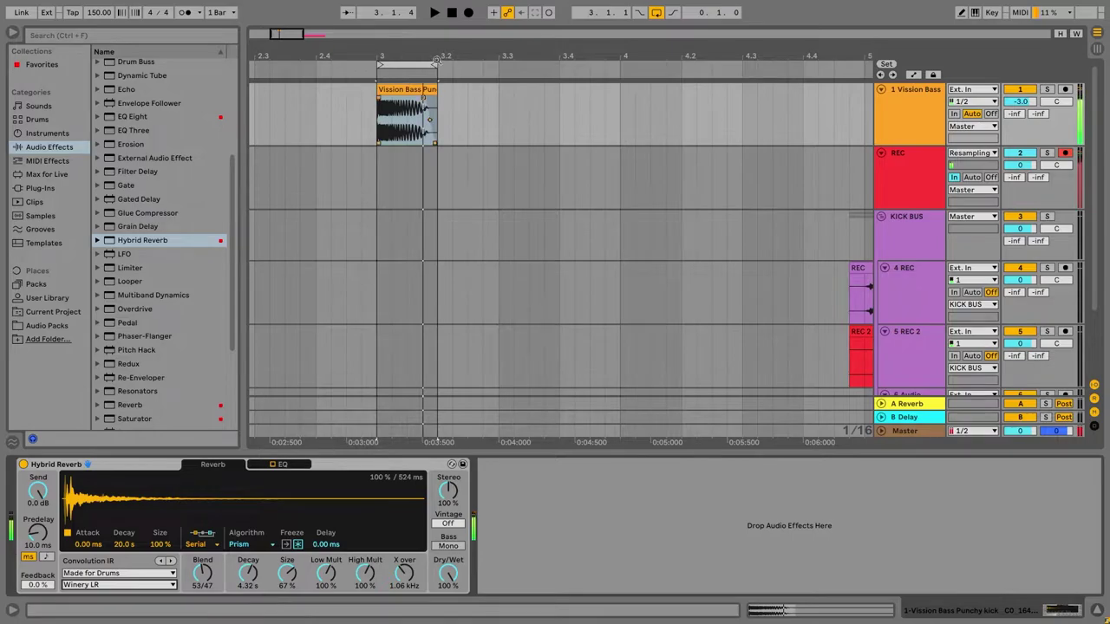
# Extend the loop end to 4.3.1 and record the third reverb layer onto REC from 2.4.4 to about 4.2.3
pyautogui.moveTo(432, 67); pyautogui.dragTo(741, 66)
pyautogui.click(361, 183)
pyautogui.click(469, 13)
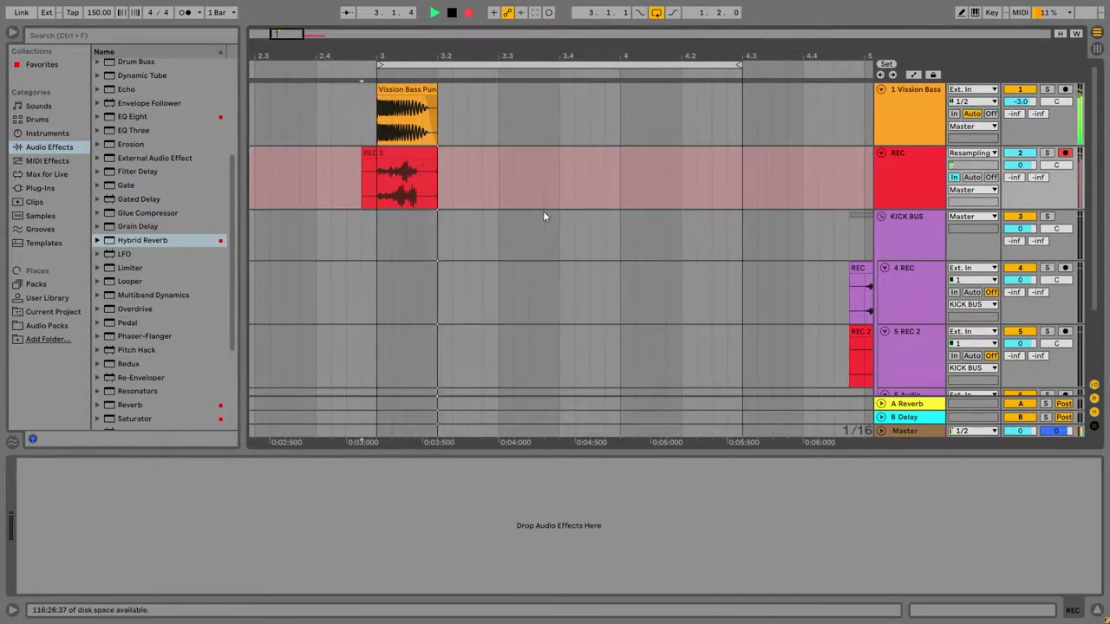
pyautogui.press('space')
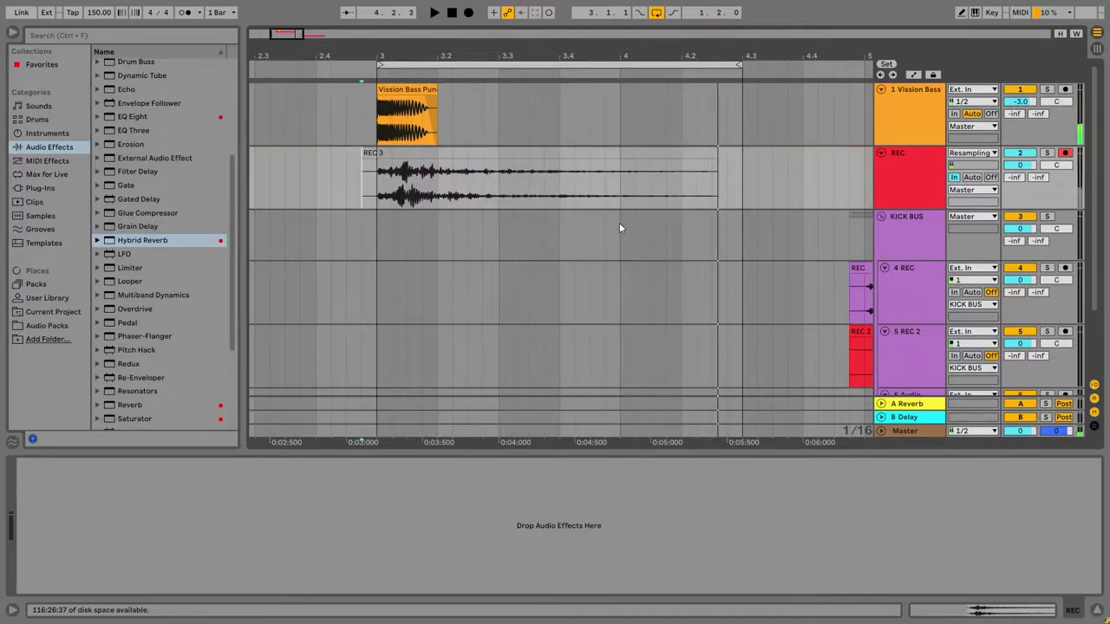
# Move the REC 3 clip onto the empty audio track in KICK BUS, starting at 4.4.4 beneath the other layers
pyautogui.moveTo(465, 40); pyautogui.dragTo(429, 6)
pyautogui.scroll(-3, 681, 325)
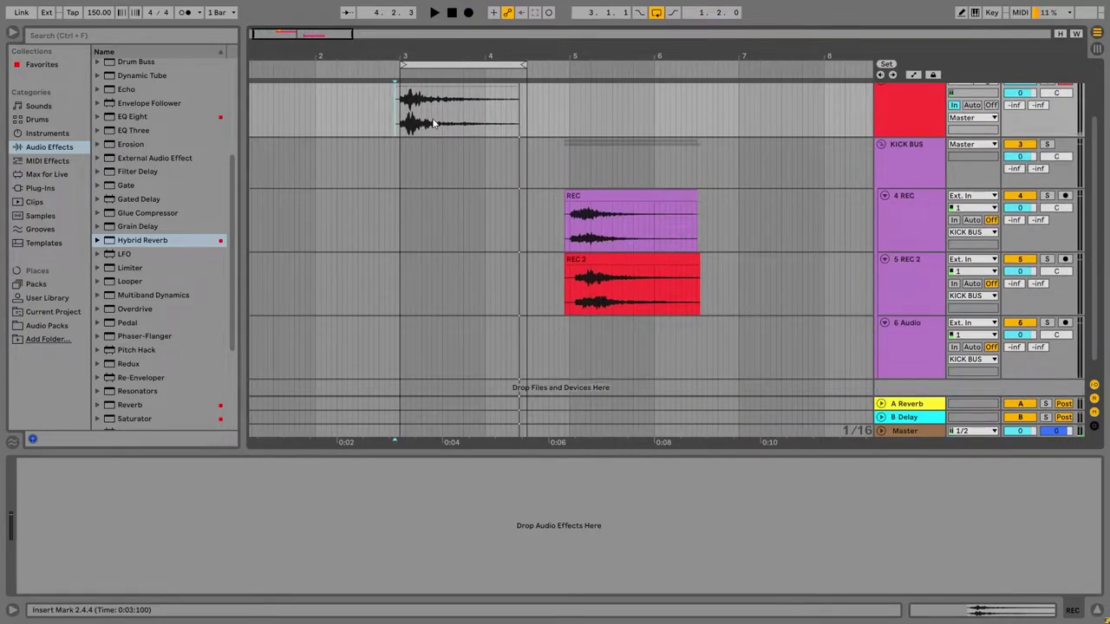
pyautogui.scroll(1, 438, 137)
pyautogui.moveTo(437, 137); pyautogui.dragTo(598, 364)
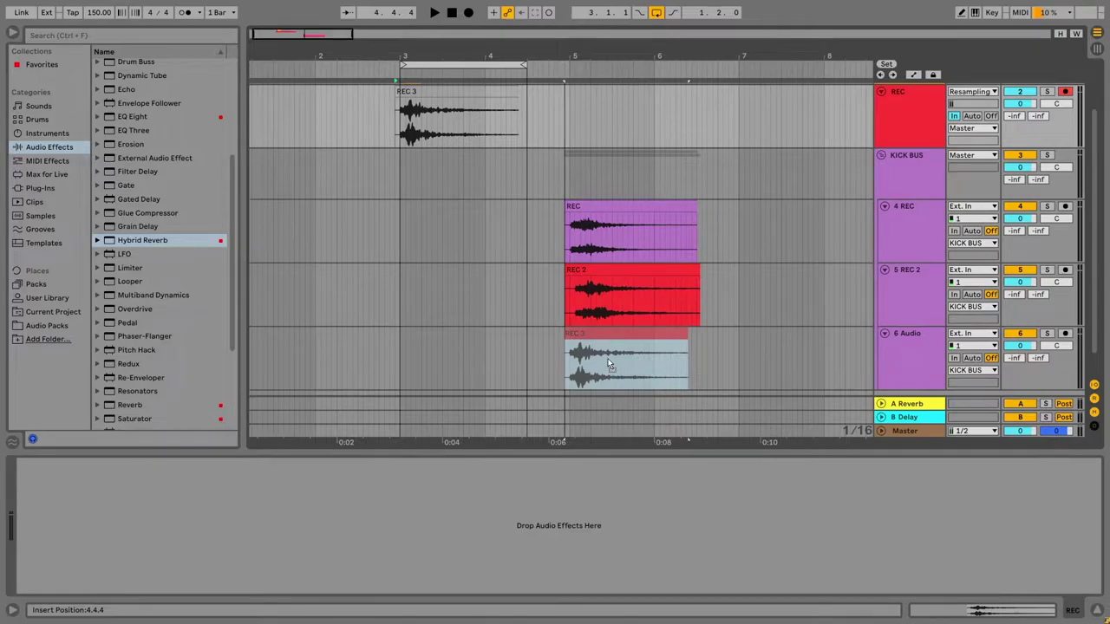
# Add an audio track at the head of the KICK BUS group and place the Vission Bass Punchy kick clip on it at 5.1.1
pyautogui.click(901, 242)
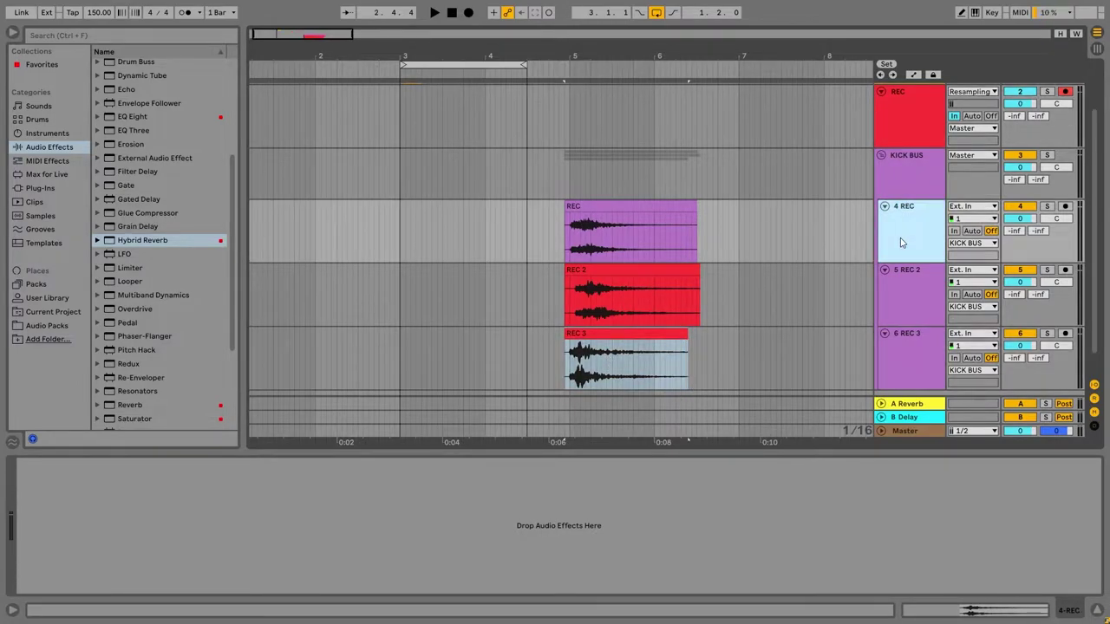
pyautogui.hotkey('ctrl', 't')
pyautogui.moveTo(896, 217); pyautogui.dragTo(896, 215)
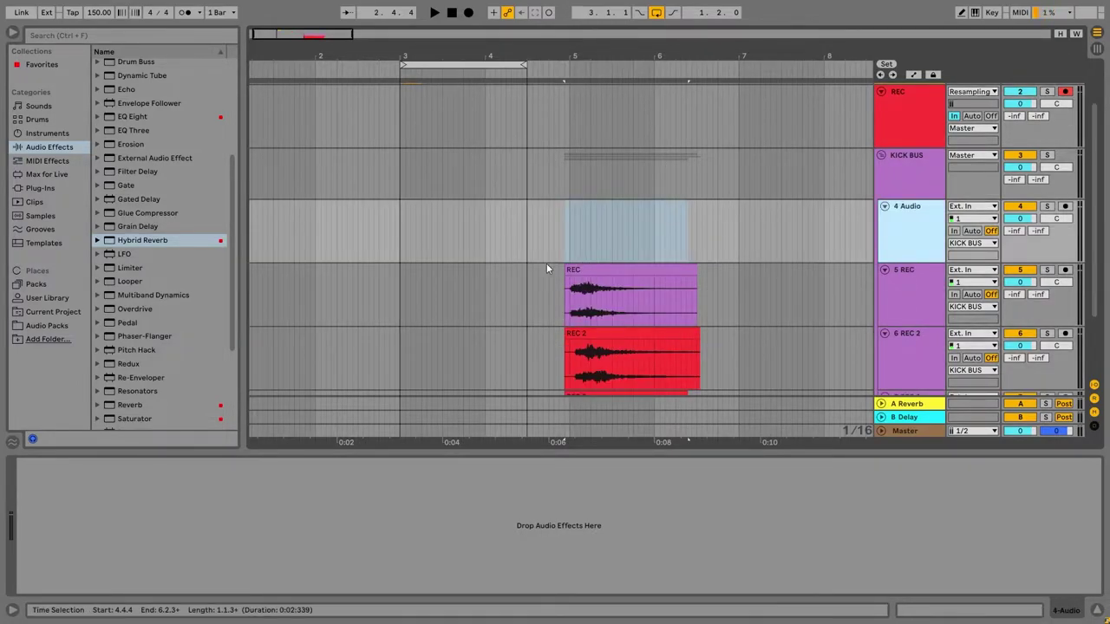
pyautogui.scroll(2, 468, 252)
pyautogui.moveTo(410, 113); pyautogui.dragTo(579, 297)
pyautogui.moveTo(587, 59); pyautogui.dragTo(528, 239)
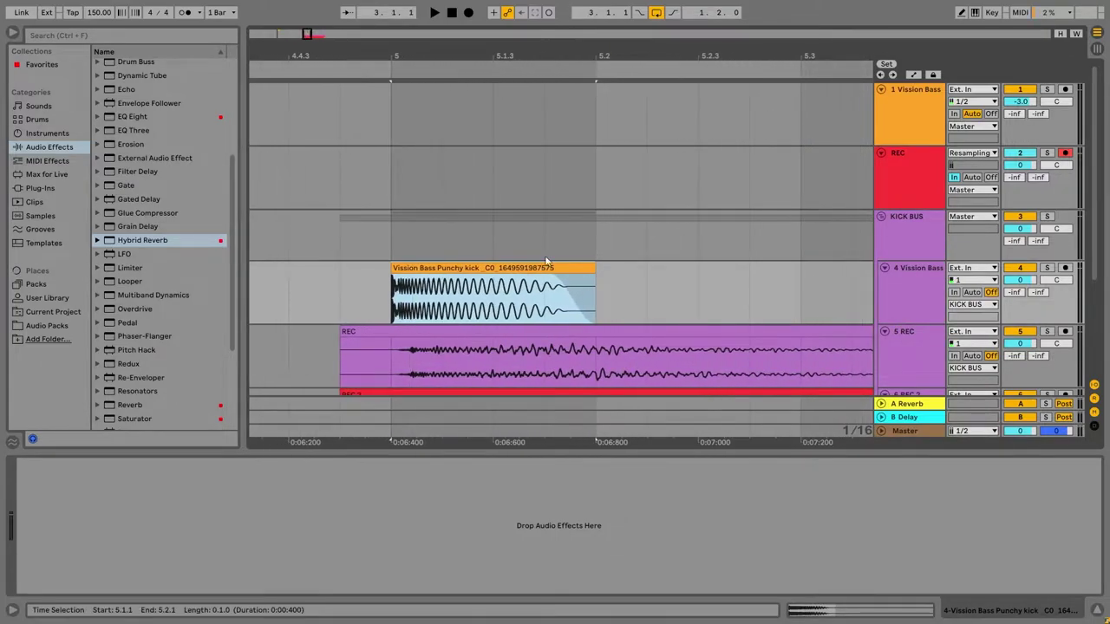
# Fold the tracks inside KICK BUS and assign the purple track colour to the clips on all four of them
pyautogui.scroll(-2, 555, 268)
pyautogui.keyDown('alt'); pyautogui.click(884, 196); pyautogui.keyUp('alt')
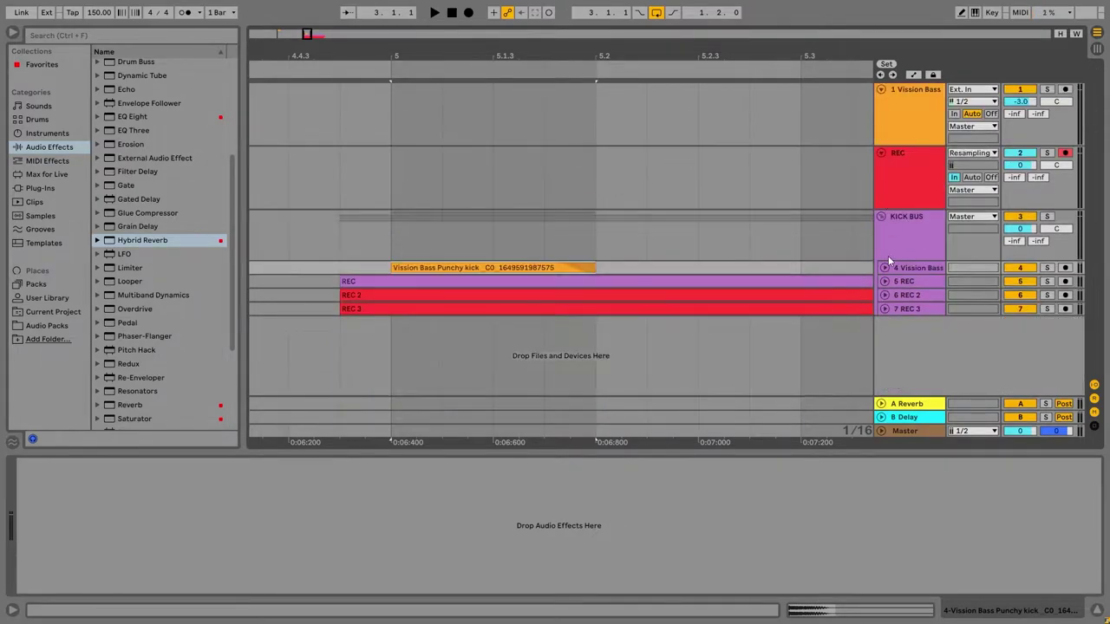
pyautogui.click(915, 268)
pyautogui.rightClick(913, 310)
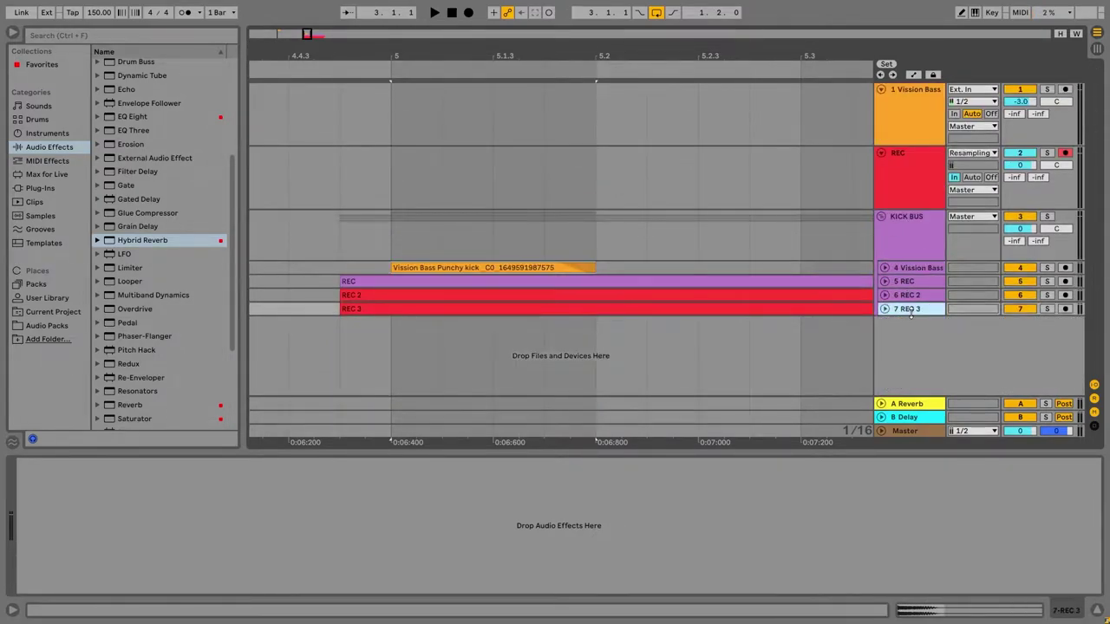
pyautogui.click(903, 282)
pyautogui.keyDown('shift'); pyautogui.click(903, 308); pyautogui.keyUp('shift')
pyautogui.rightClick(903, 310)
pyautogui.click(938, 281)
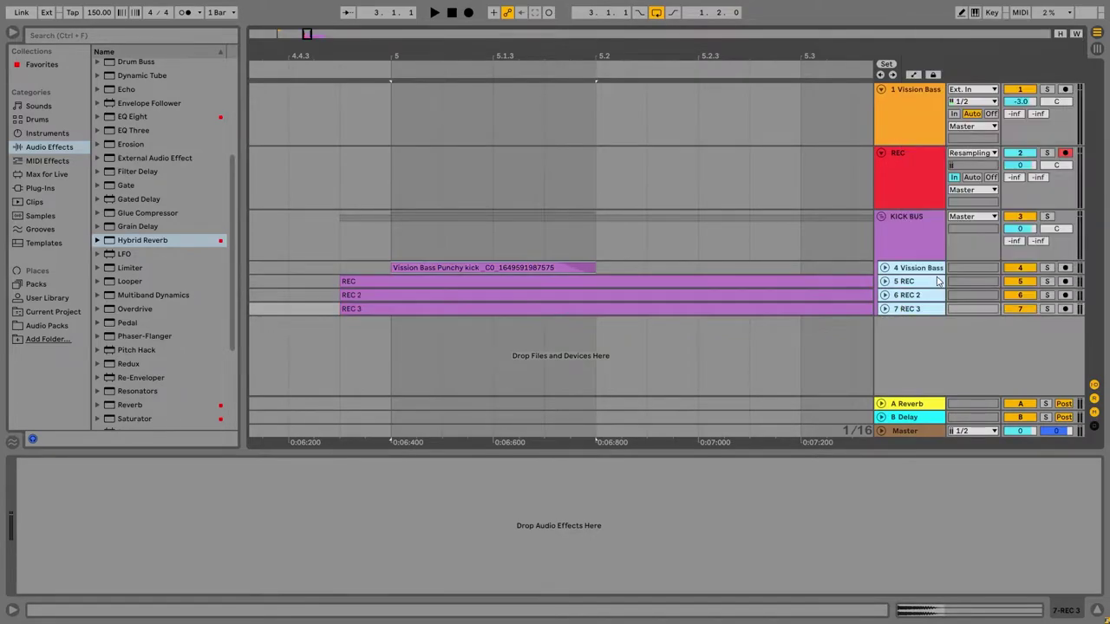
# Move the REC, REC 2 and REC 3 clips together so they start at 5.1.1 with the kick
pyautogui.click(348, 281)
pyautogui.keyDown('shift'); pyautogui.click(354, 309); pyautogui.keyUp('shift')
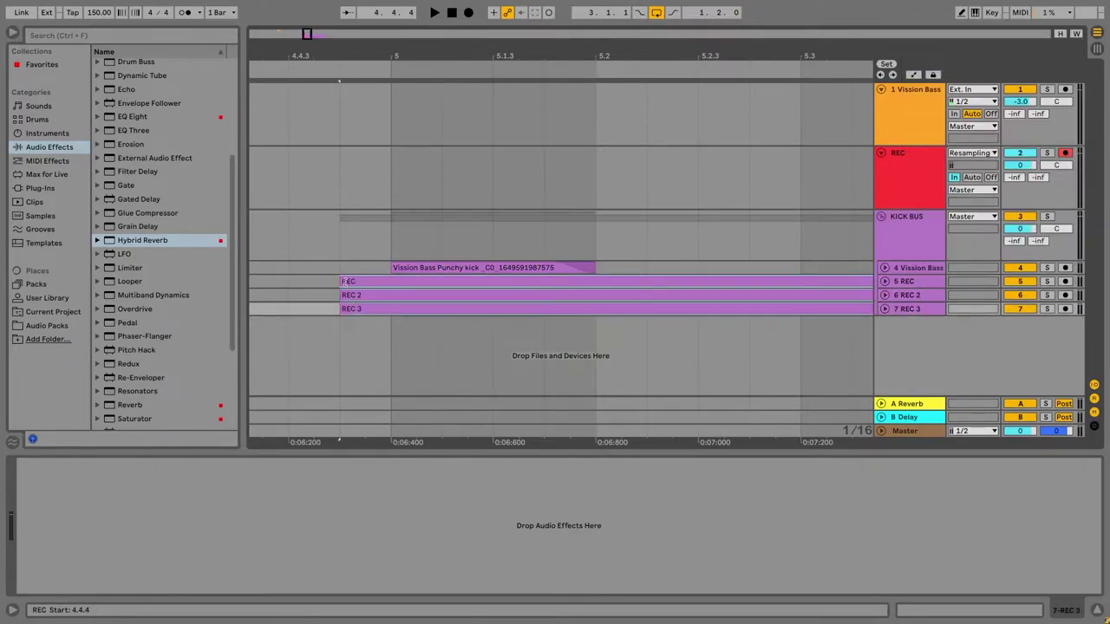
pyautogui.moveTo(344, 281); pyautogui.dragTo(396, 282)
# Check the shared clip settings of the three reverb clips, hide the detail view and unfold the KICK BUS tracks
pyautogui.doubleClick(438, 281)
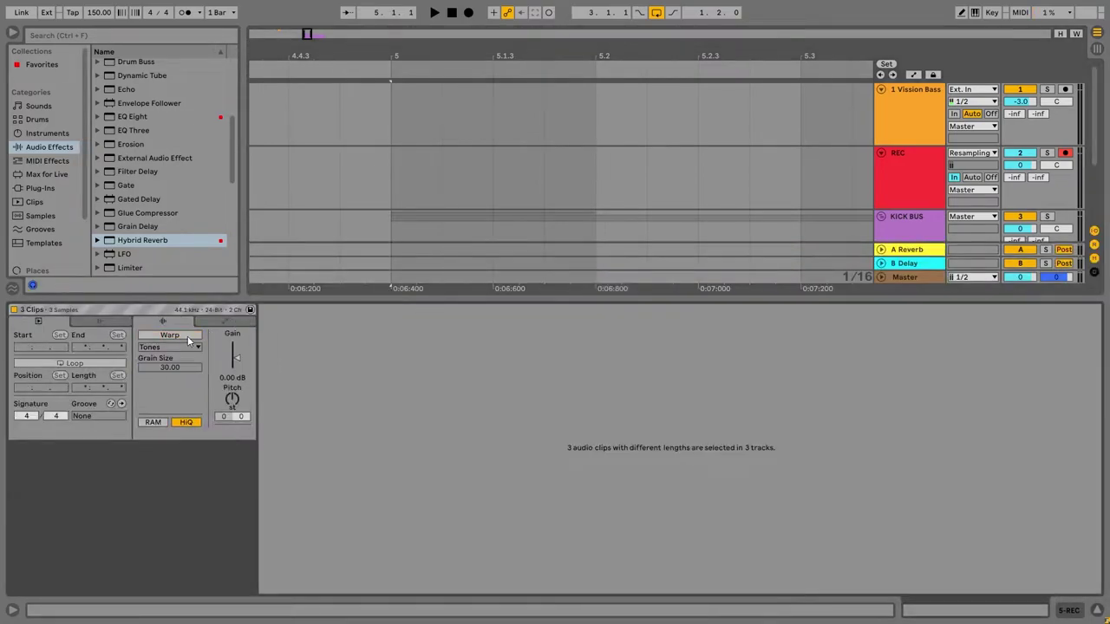
pyautogui.click(1065, 612)
pyautogui.click(1096, 611)
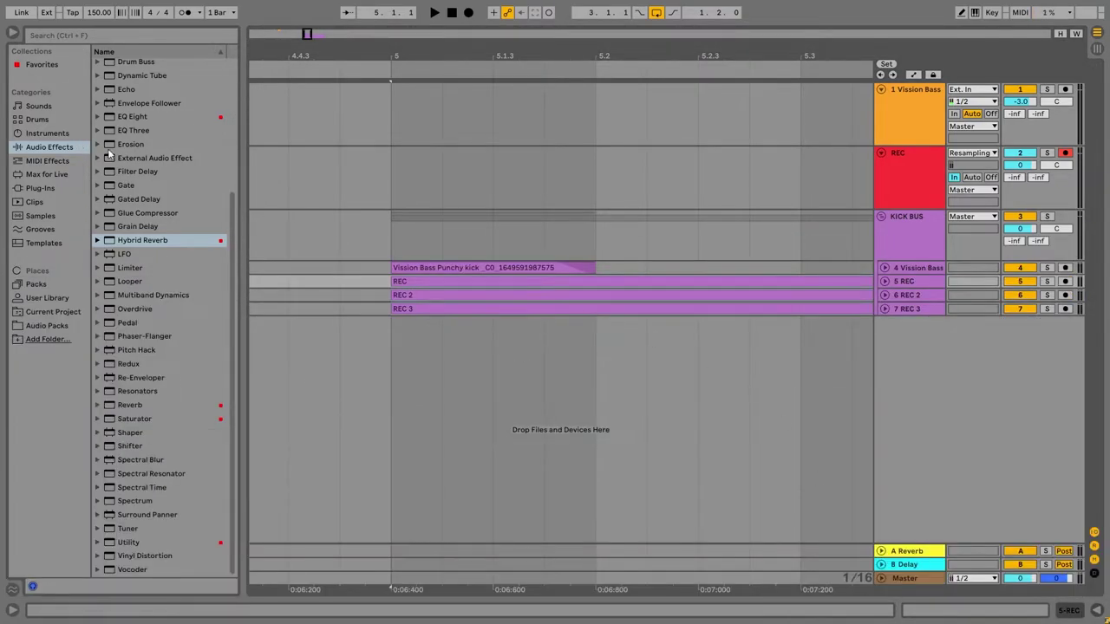
pyautogui.keyDown('alt'); pyautogui.click(884, 282); pyautogui.keyUp('alt')
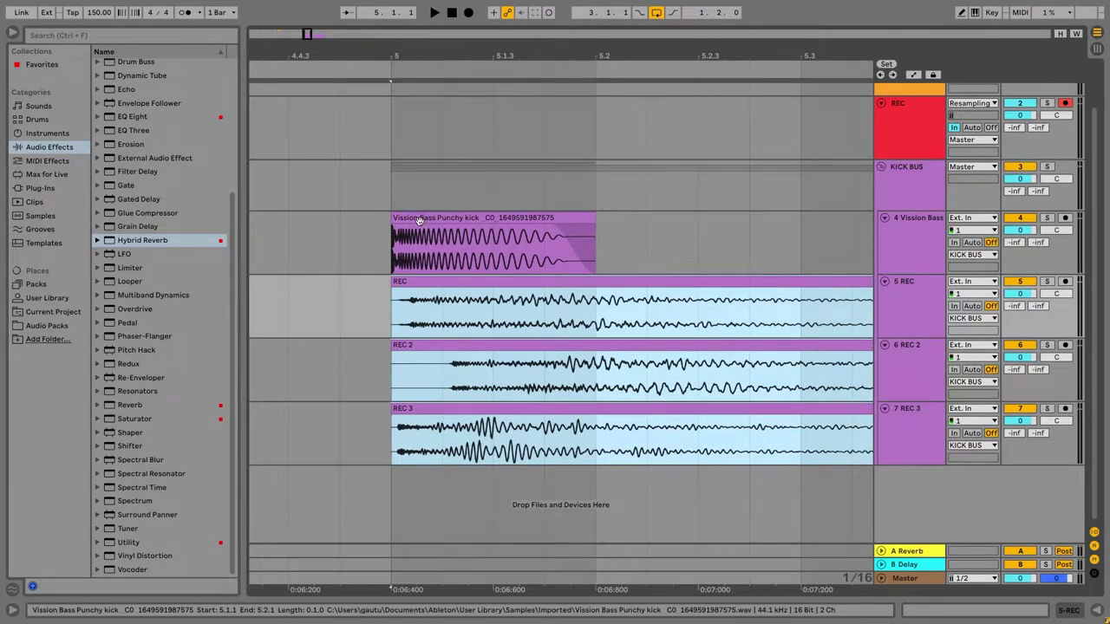
# Loop the kick clip's range from 5.1.1 to 5.2.1 and start playback
pyautogui.moveTo(382, 241); pyautogui.dragTo(600, 255)
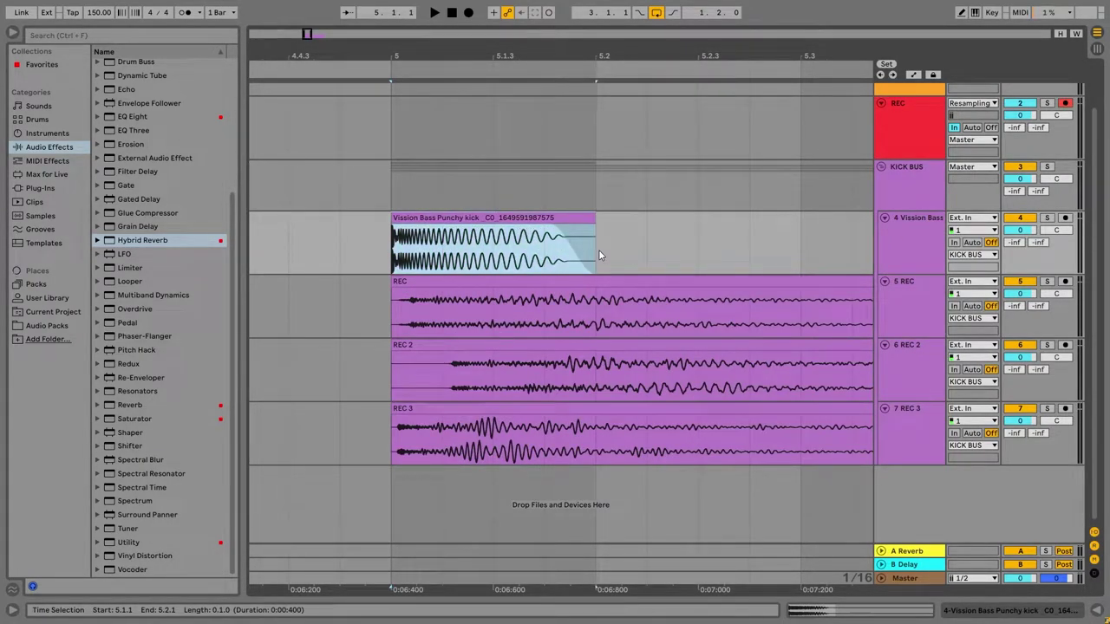
pyautogui.hotkey('ctrl', 'l')
pyautogui.press('space')
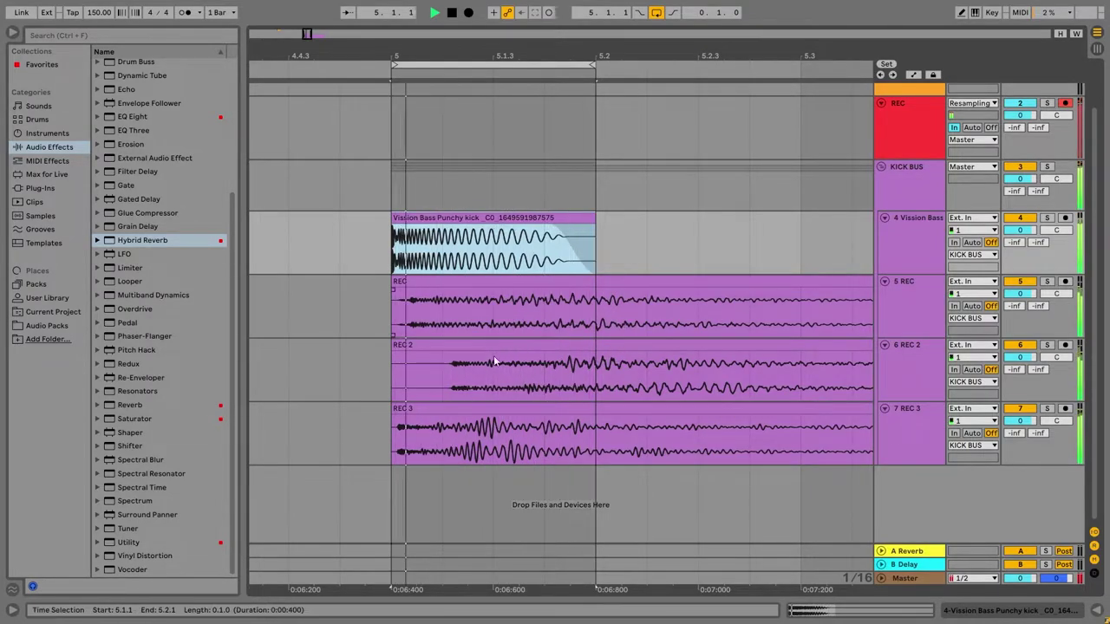
# Shift REC 2 and REC 3 a sixteenth earlier, with fade-ins, trimming REC and REC 2 to start at 5.1.2 and REC 3 at 5.1.1
pyautogui.moveTo(498, 358); pyautogui.dragTo(460, 360)
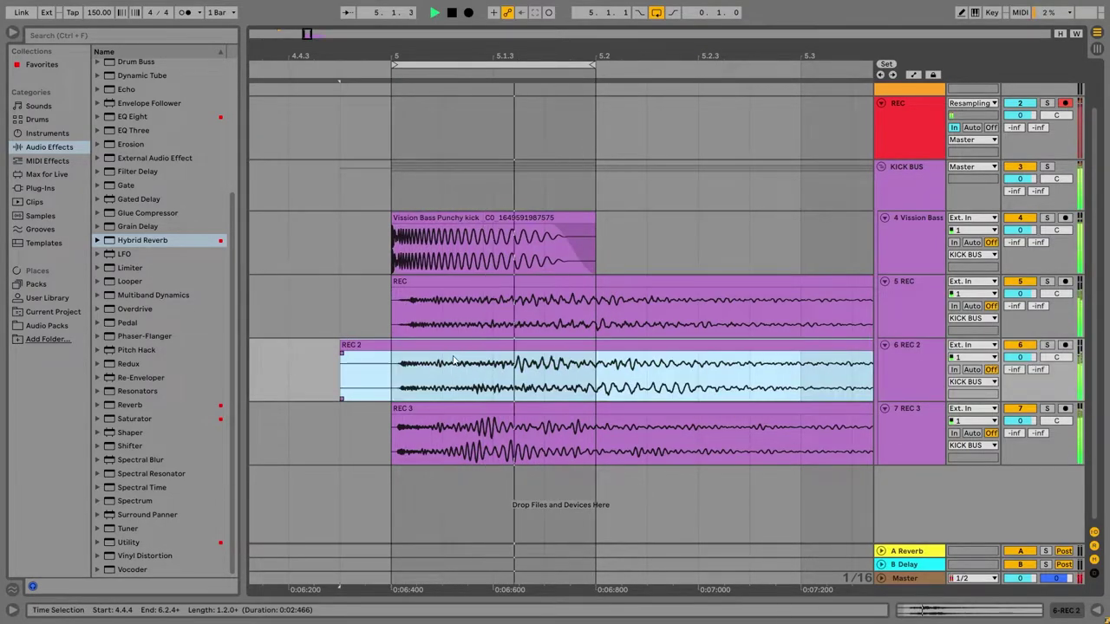
pyautogui.moveTo(362, 345); pyautogui.dragTo(497, 352)
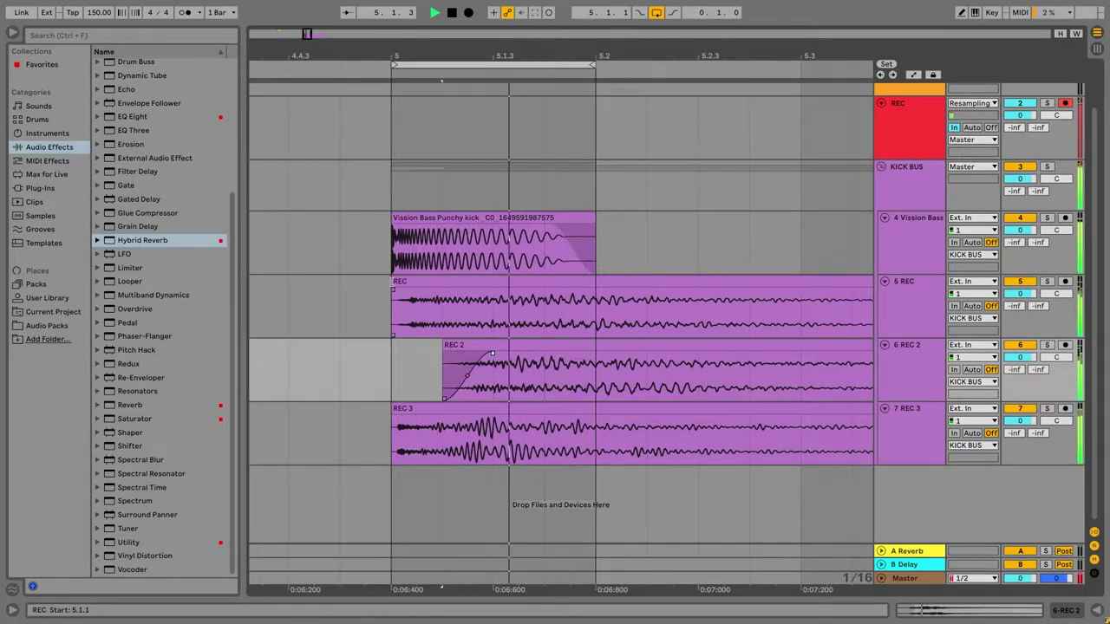
pyautogui.moveTo(392, 287); pyautogui.dragTo(432, 287)
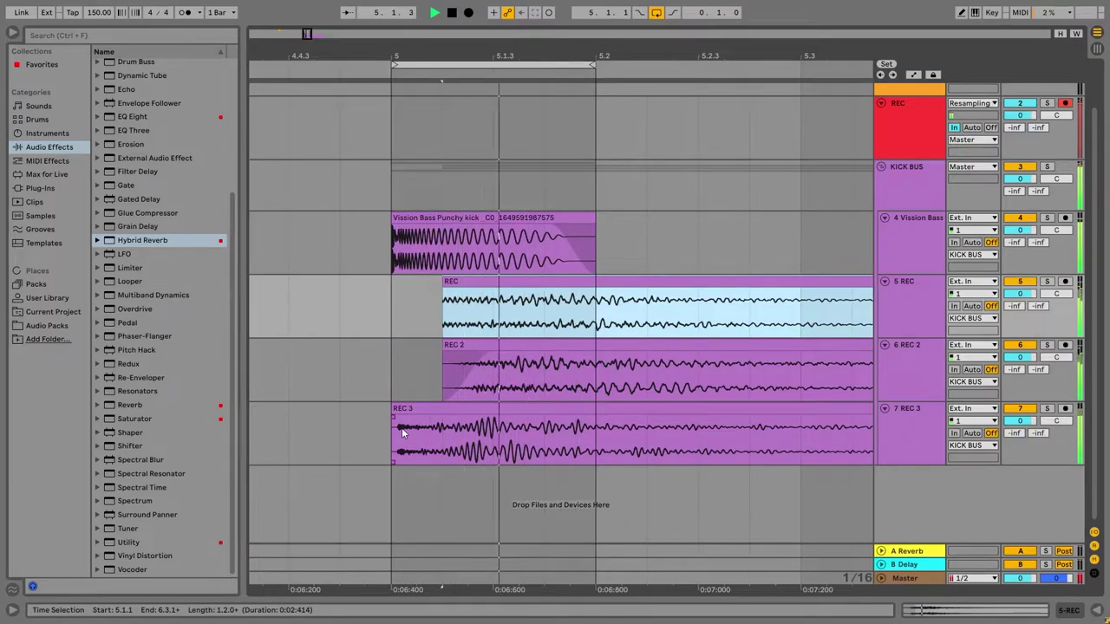
pyautogui.moveTo(392, 433); pyautogui.dragTo(443, 419)
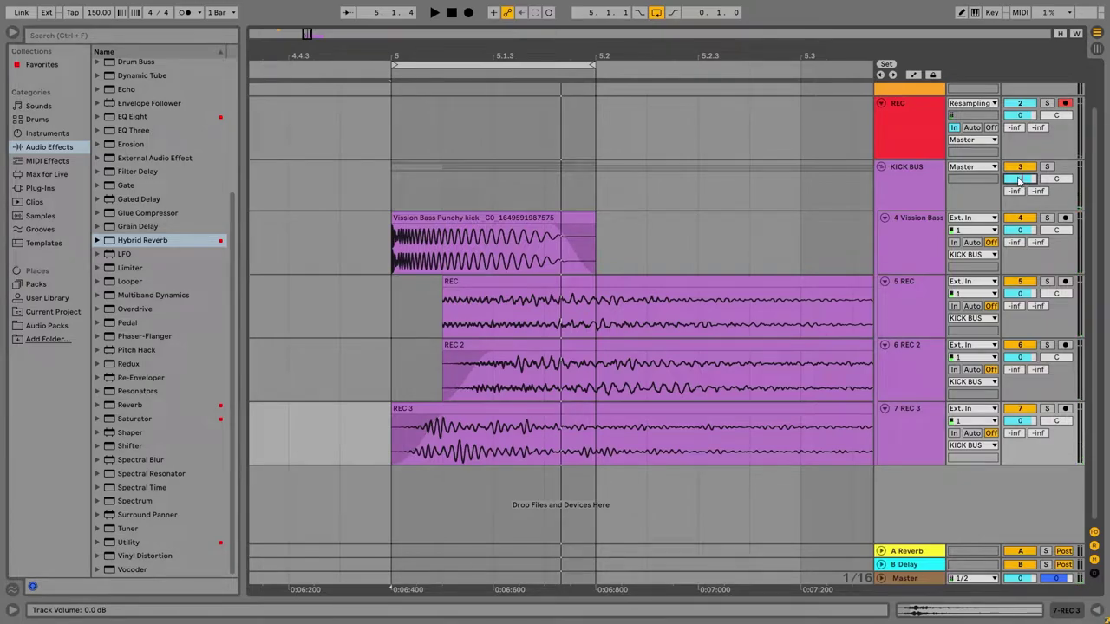
# Lower the KICK BUS volume to -3.0 dB, resume playback and add a short fade-in to the REC clip
pyautogui.press('space')
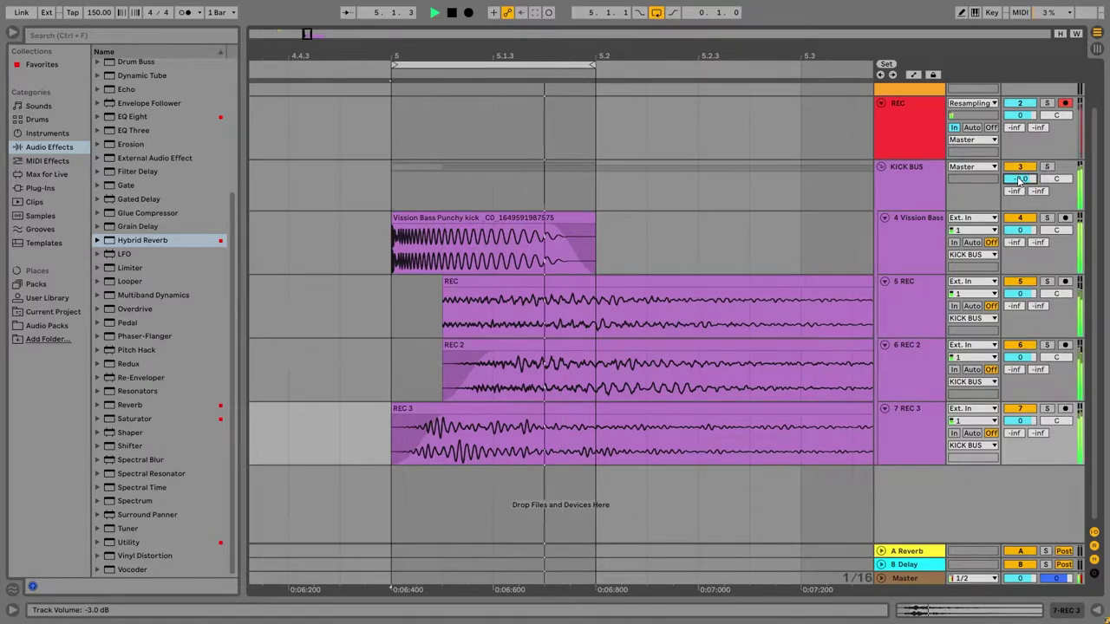
pyautogui.click(451, 305)
# Realign REC 3 so its audio begins on 5.1.1, trim the clip start there and extend its fade-in to about 5.1.2
pyautogui.click(473, 413)
pyautogui.moveTo(514, 415); pyautogui.dragTo(564, 416)
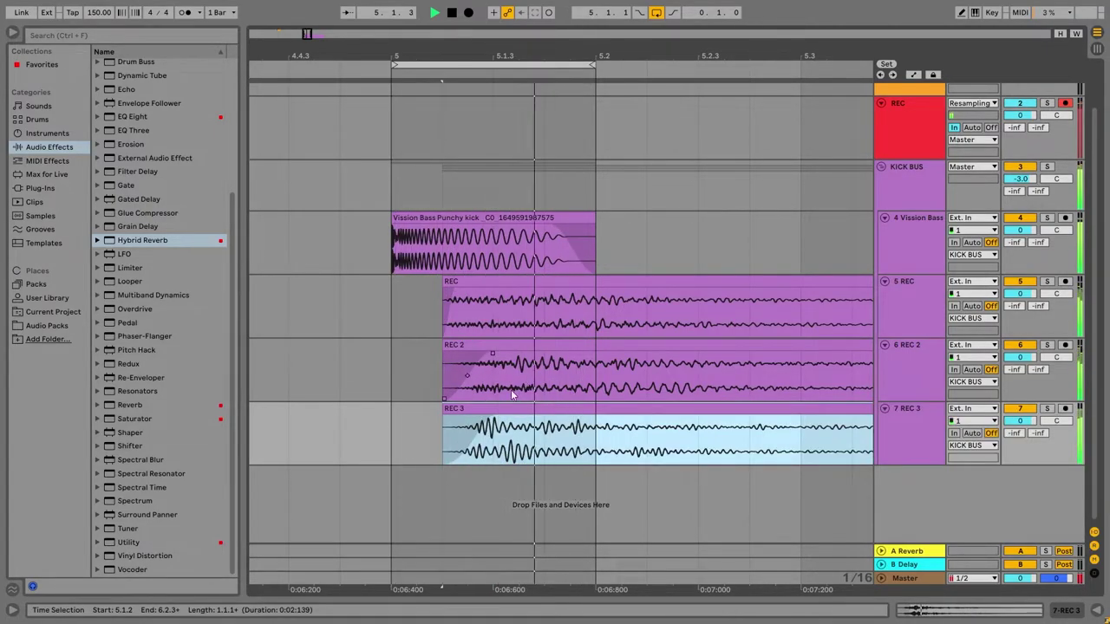
pyautogui.moveTo(477, 417); pyautogui.dragTo(392, 408)
pyautogui.moveTo(386, 52); pyautogui.dragTo(386, 130)
pyautogui.press('space')
pyautogui.click(479, 420)
pyautogui.moveTo(481, 411); pyautogui.dragTo(439, 460)
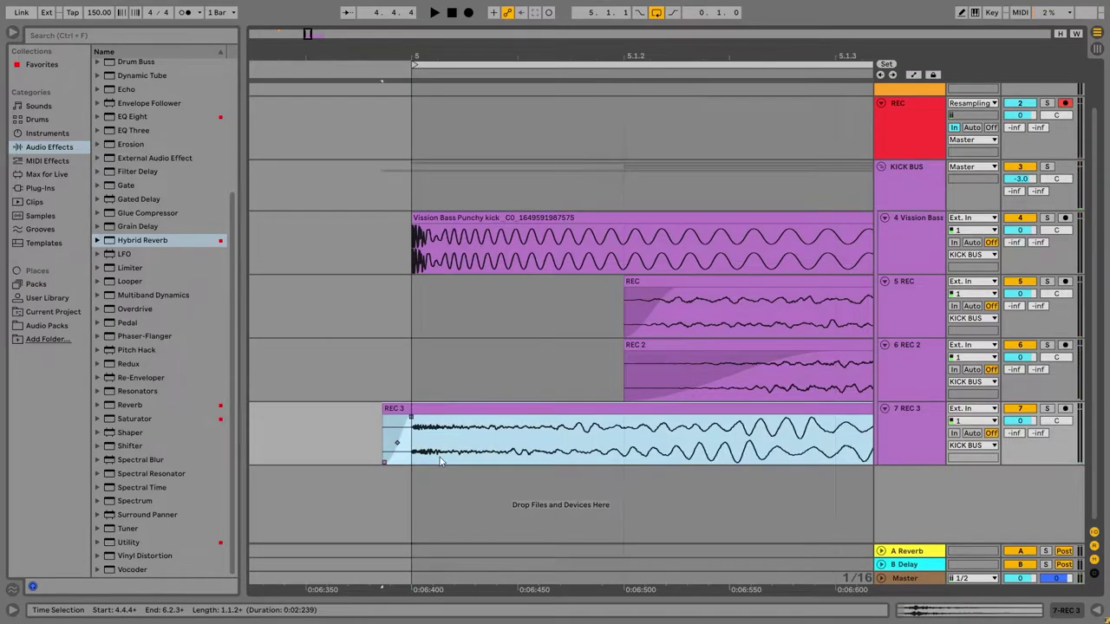
pyautogui.press('space')
pyautogui.moveTo(386, 410); pyautogui.dragTo(620, 415)
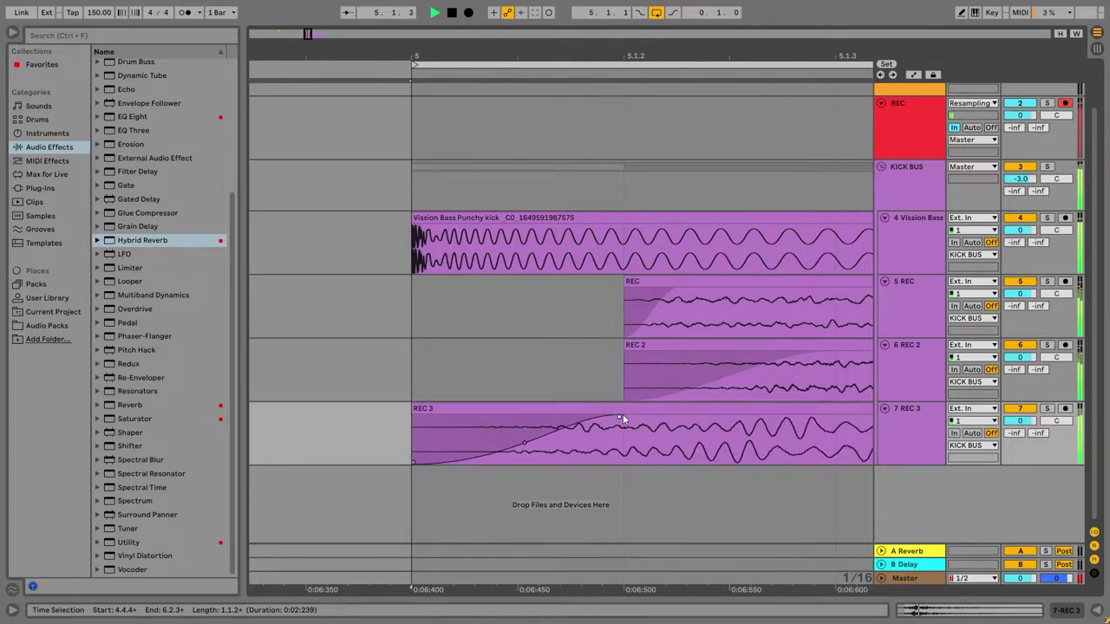
# Reshape the kick clip's fade-out so it begins between 5.1.2 and 5.1.3 and falls along a steeper curve to 5.2.1
pyautogui.moveTo(507, 55); pyautogui.dragTo(459, 22)
pyautogui.moveTo(621, 226); pyautogui.dragTo(483, 246)
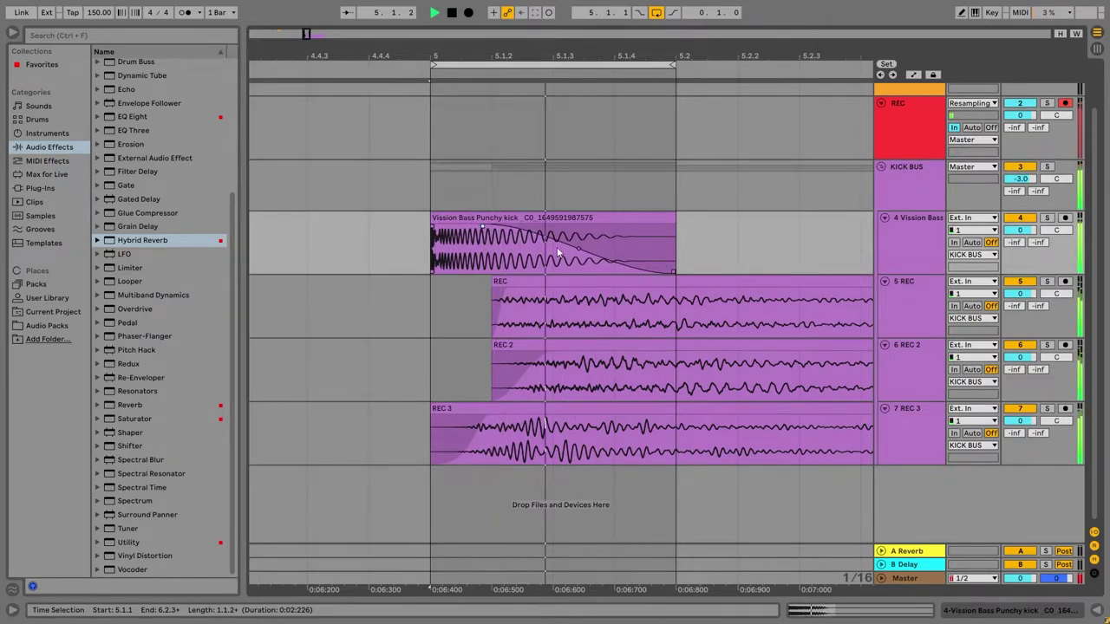
pyautogui.moveTo(590, 252); pyautogui.dragTo(583, 286)
pyautogui.click(581, 247)
pyautogui.moveTo(586, 245)
pyautogui.mouseDown()
pyautogui.moveTo(570, 279)
pyautogui.moveTo(487, 317)
pyautogui.moveTo(603, 244)
pyautogui.mouseUp()
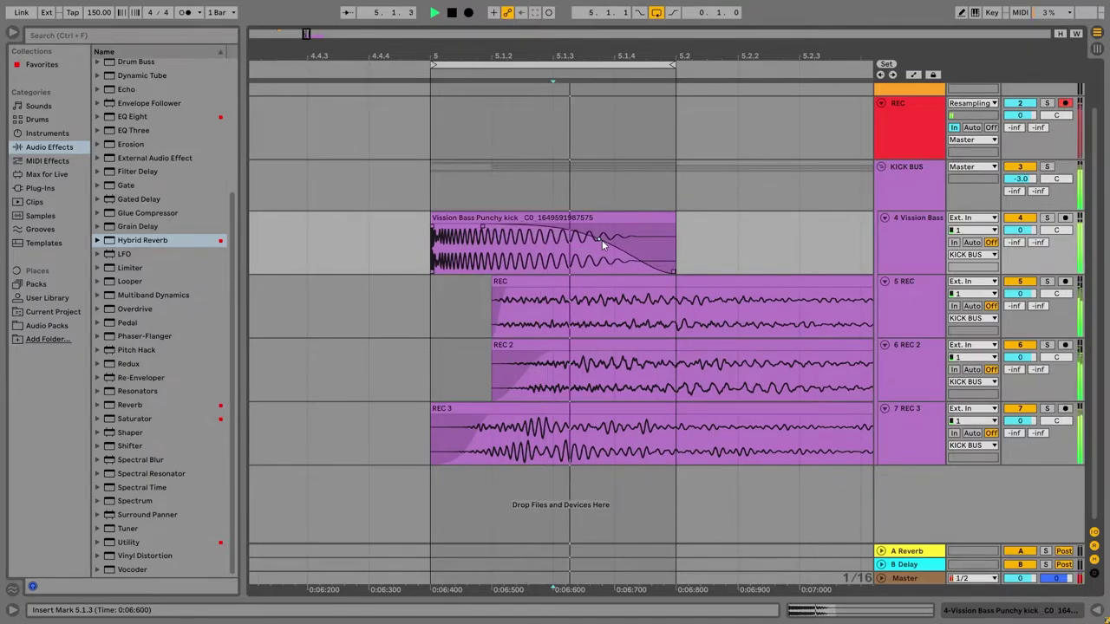
pyautogui.moveTo(484, 227); pyautogui.dragTo(531, 230)
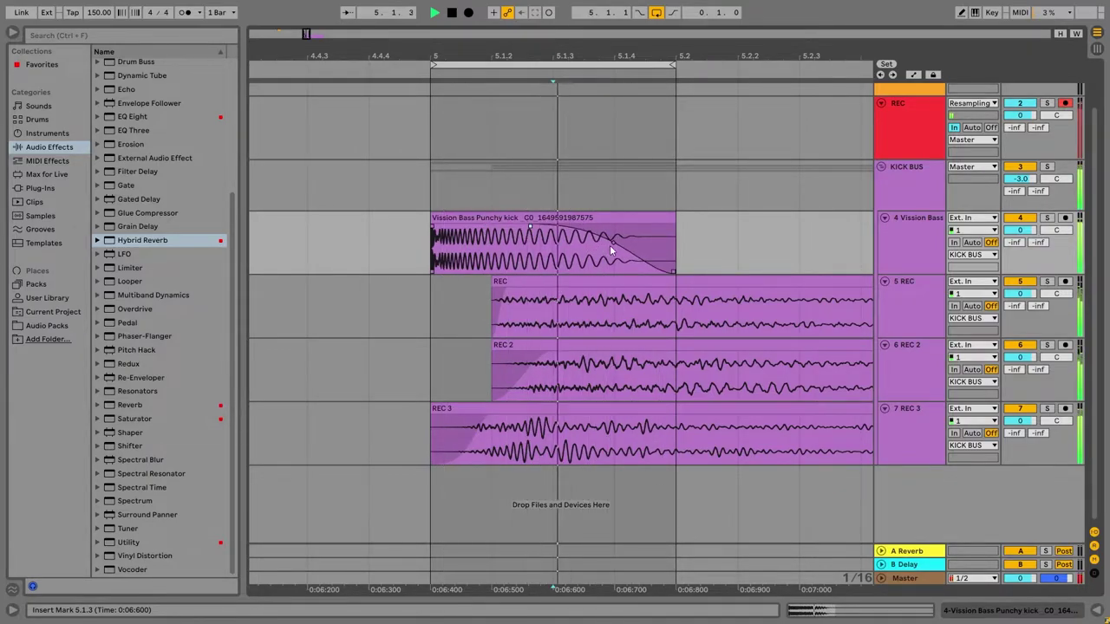
pyautogui.moveTo(607, 245); pyautogui.dragTo(602, 266)
# Solo the REC track, add EQ Eight to it and lower the high-cut band to 2.15 kHz with Q 0.41 during playback
pyautogui.click(1046, 282)
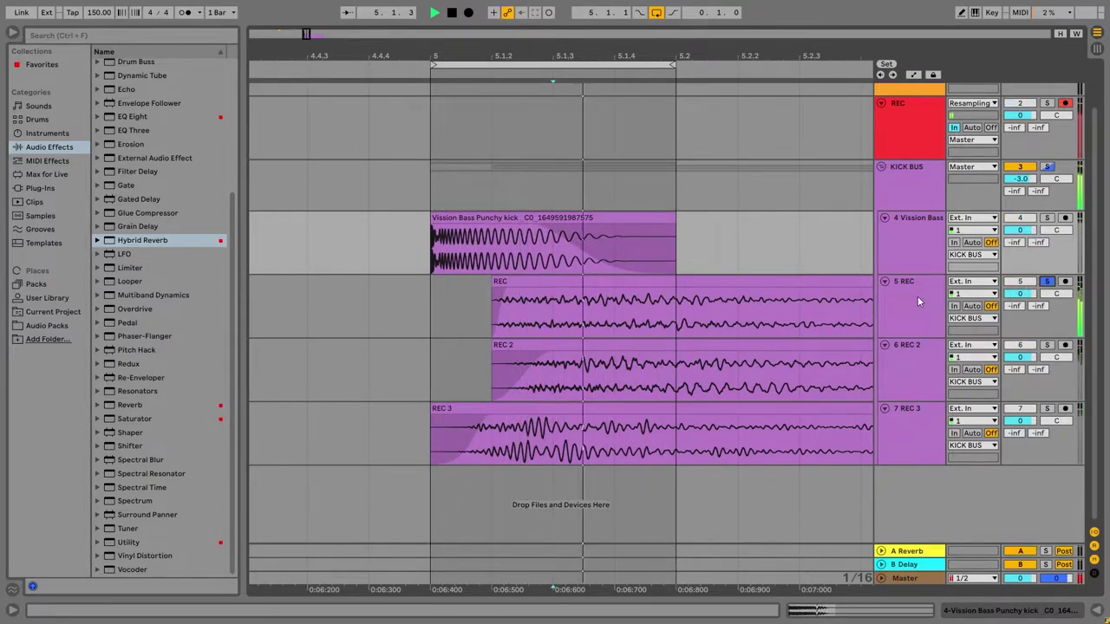
pyautogui.click(917, 295)
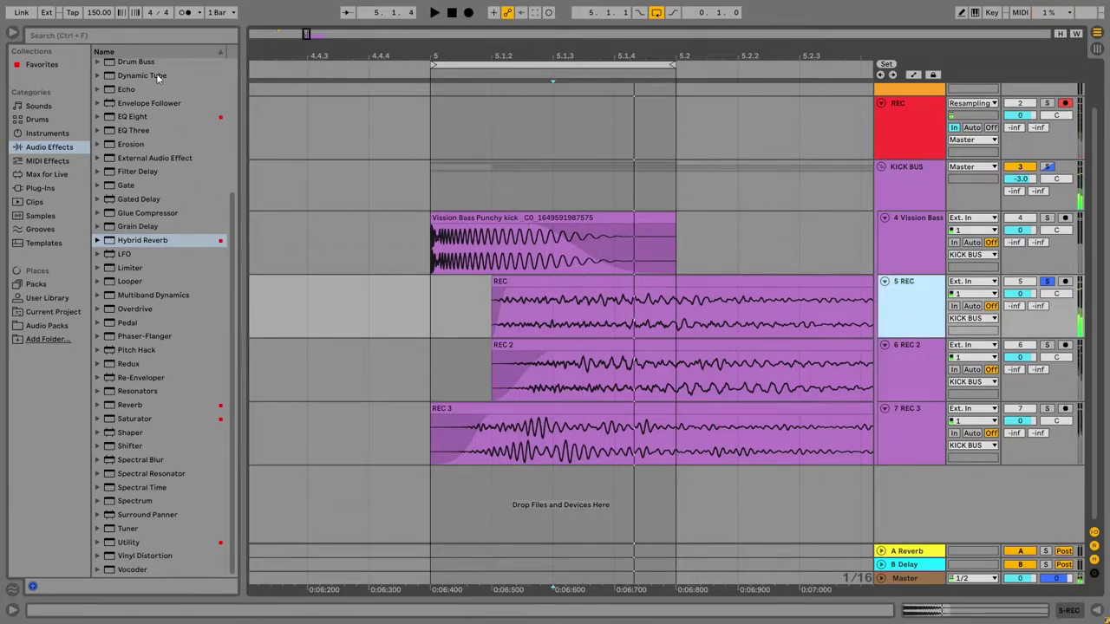
pyautogui.moveTo(234, 249); pyautogui.dragTo(225, 103)
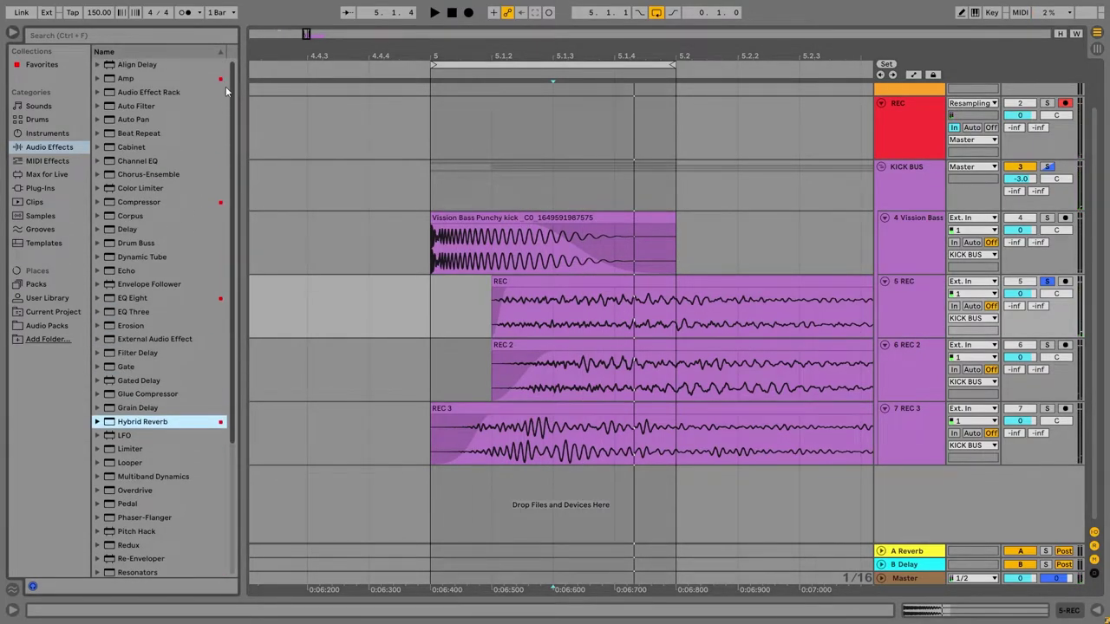
pyautogui.moveTo(131, 301); pyautogui.dragTo(461, 300)
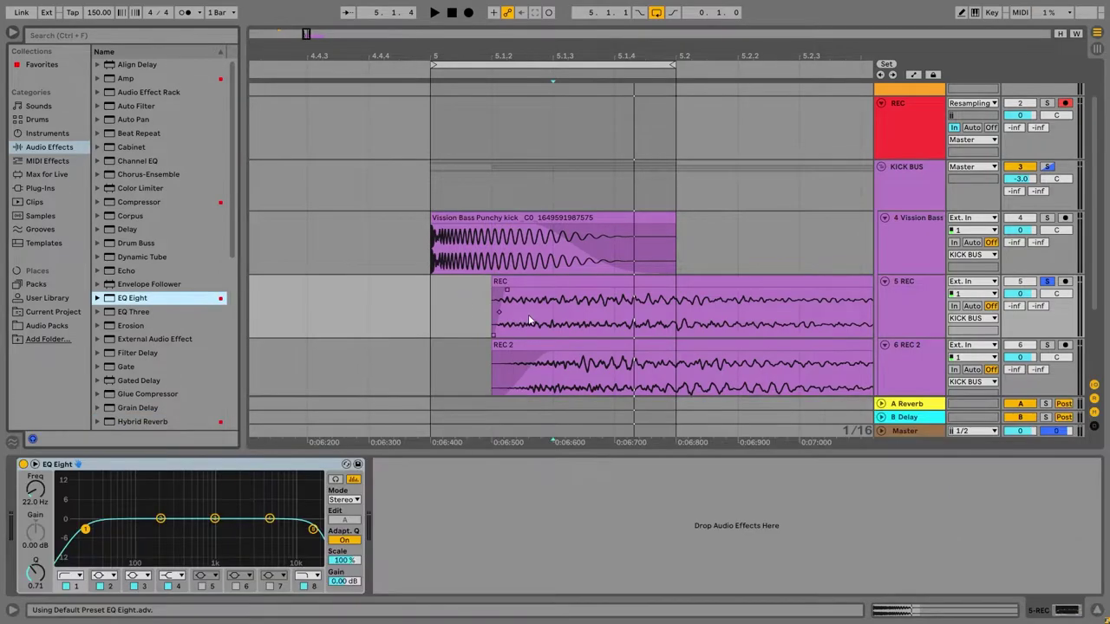
pyautogui.click(431, 13)
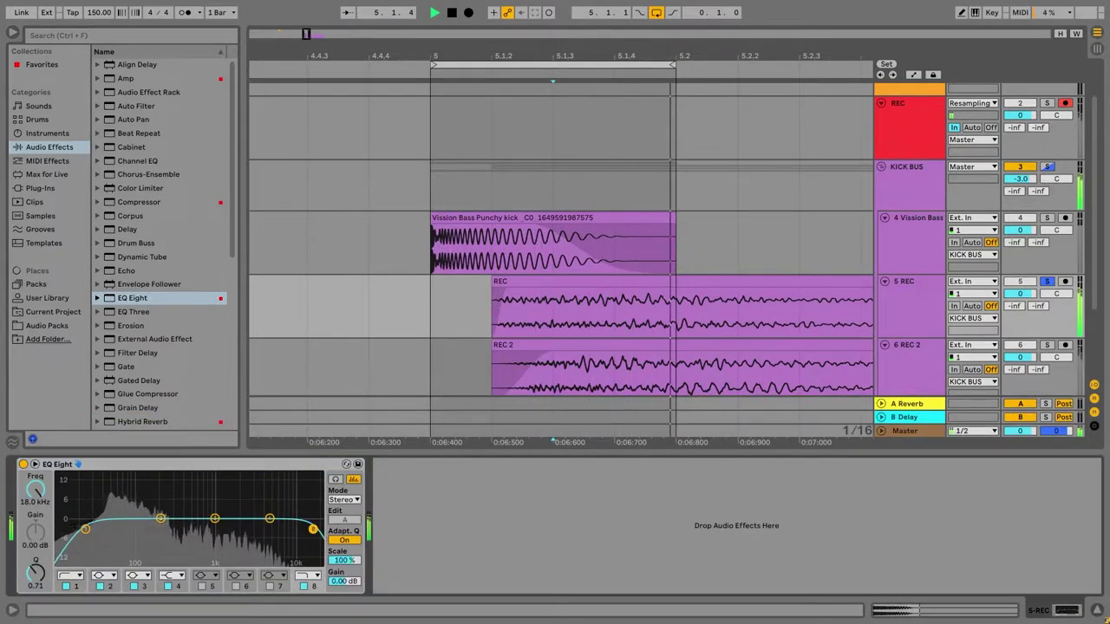
pyautogui.scroll(-1, 1081, 324)
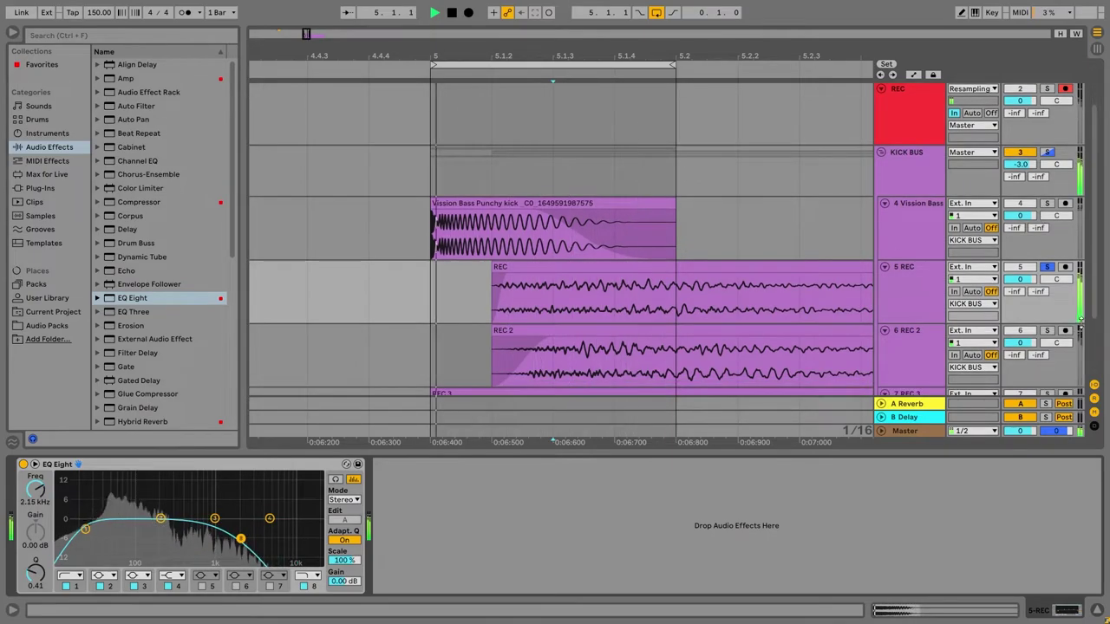
# Solo the REC 2 track, add EQ Eight and lower its high-cut band to 1.11 kHz with Q 0.58
pyautogui.scroll(-2, 971, 308)
pyautogui.click(925, 291)
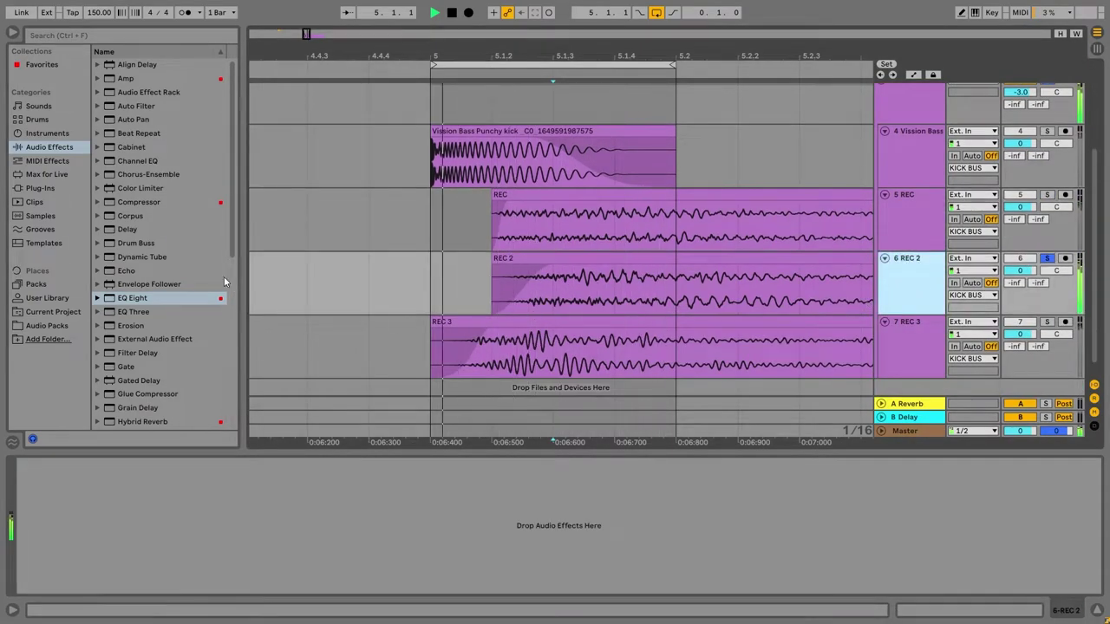
pyautogui.doubleClick(171, 301)
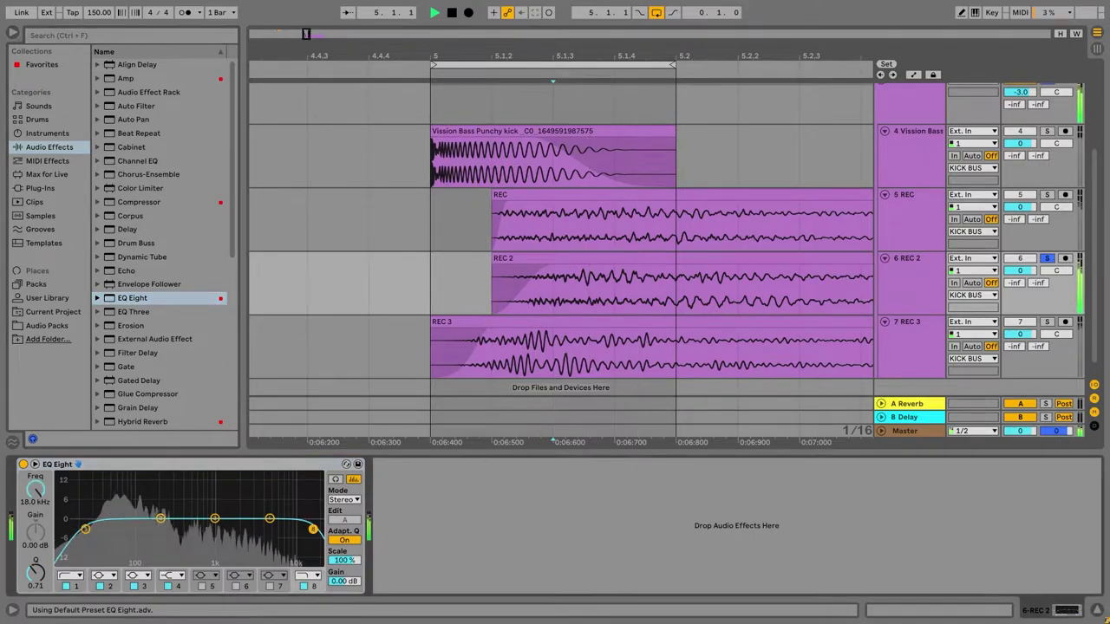
pyautogui.moveTo(303, 530); pyautogui.dragTo(235, 533)
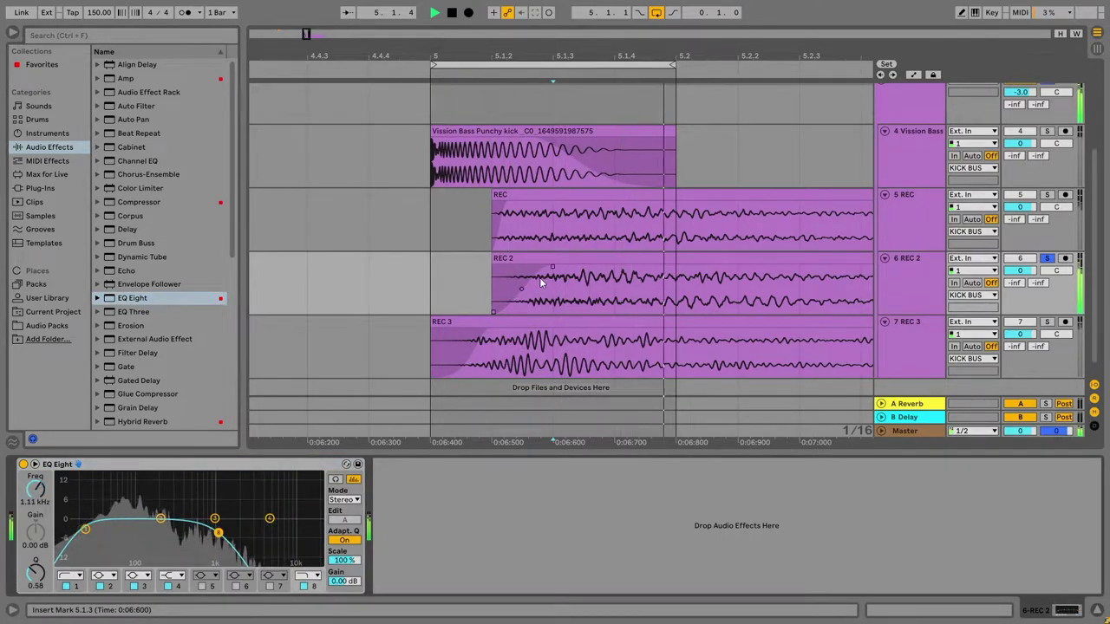
# Split the REC 2 clip at 5.2.1 and turn off solo on its track
pyautogui.click(676, 274)
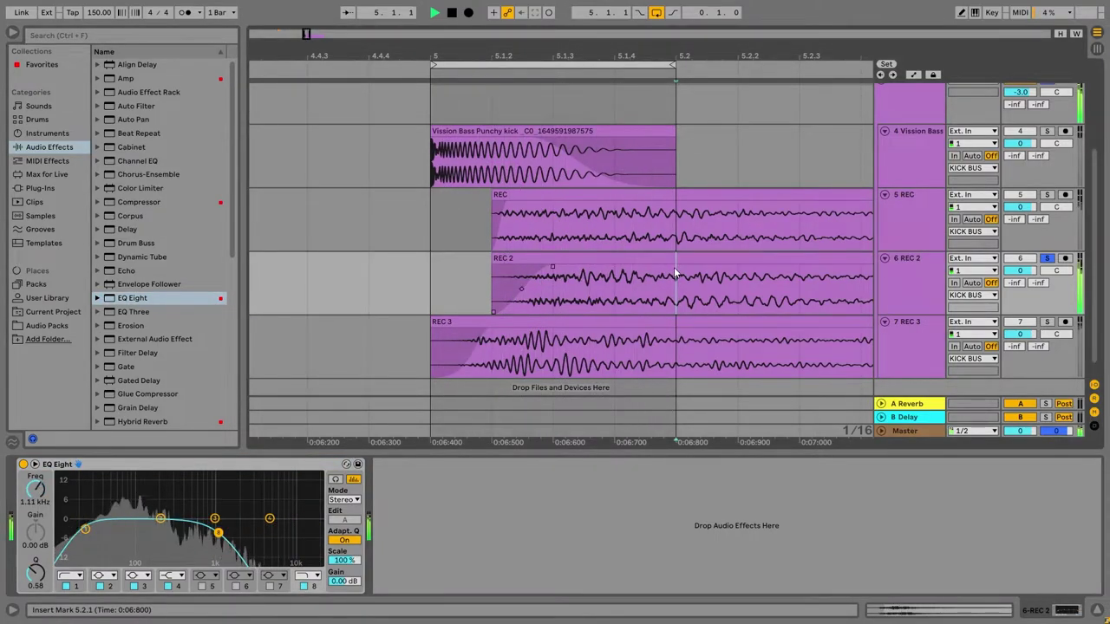
pyautogui.hotkey('ctrl', 'e')
pyautogui.click(706, 258)
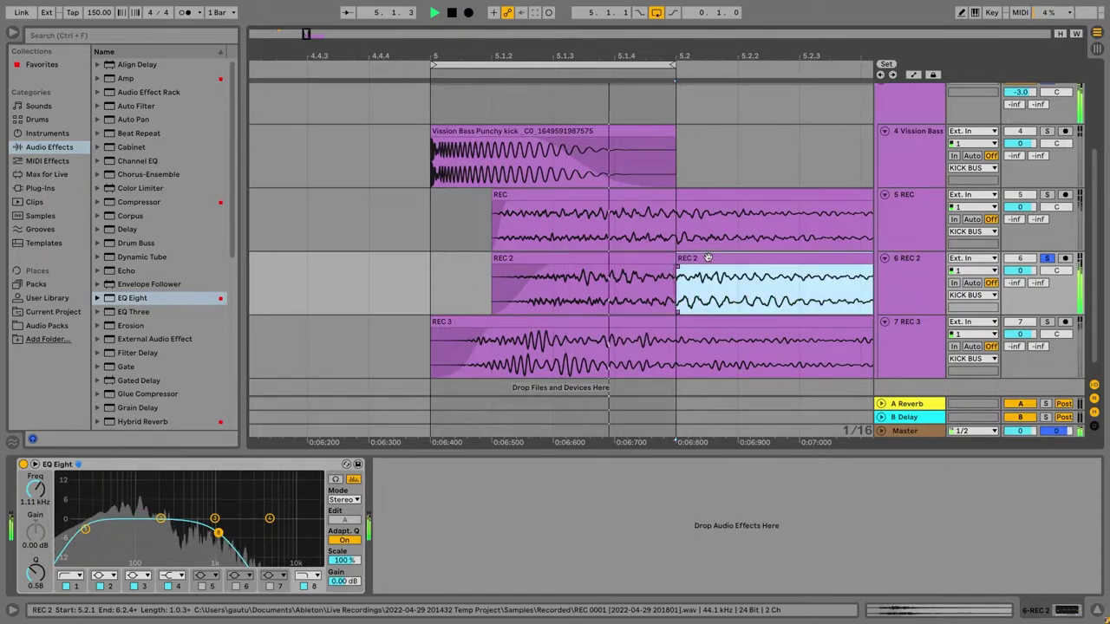
pyautogui.click(861, 295)
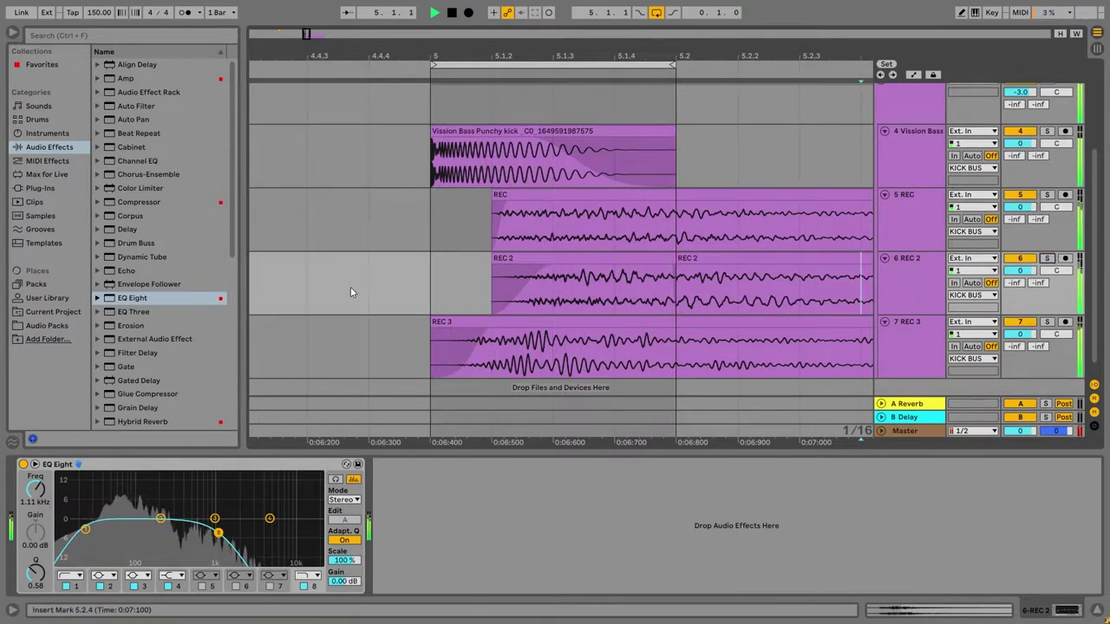
# Solo the REC 3 track, add EQ Eight and lower its high-cut band to 2.67 kHz with Q 0.53
pyautogui.scroll(-1, 347, 293)
pyautogui.click(1046, 307)
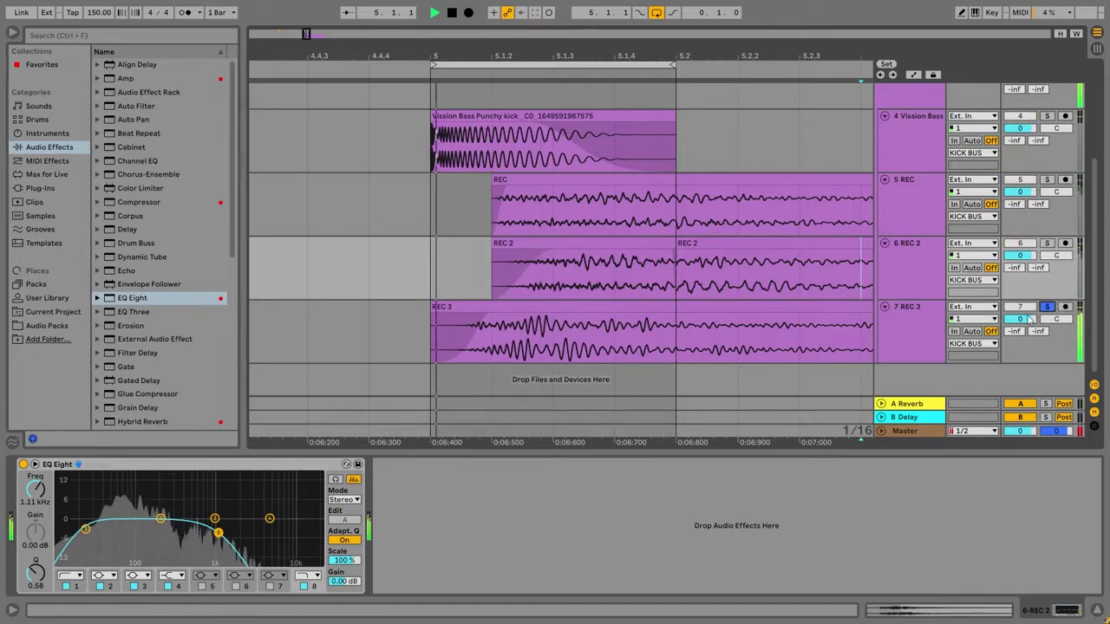
pyautogui.click(910, 310)
pyautogui.doubleClick(134, 298)
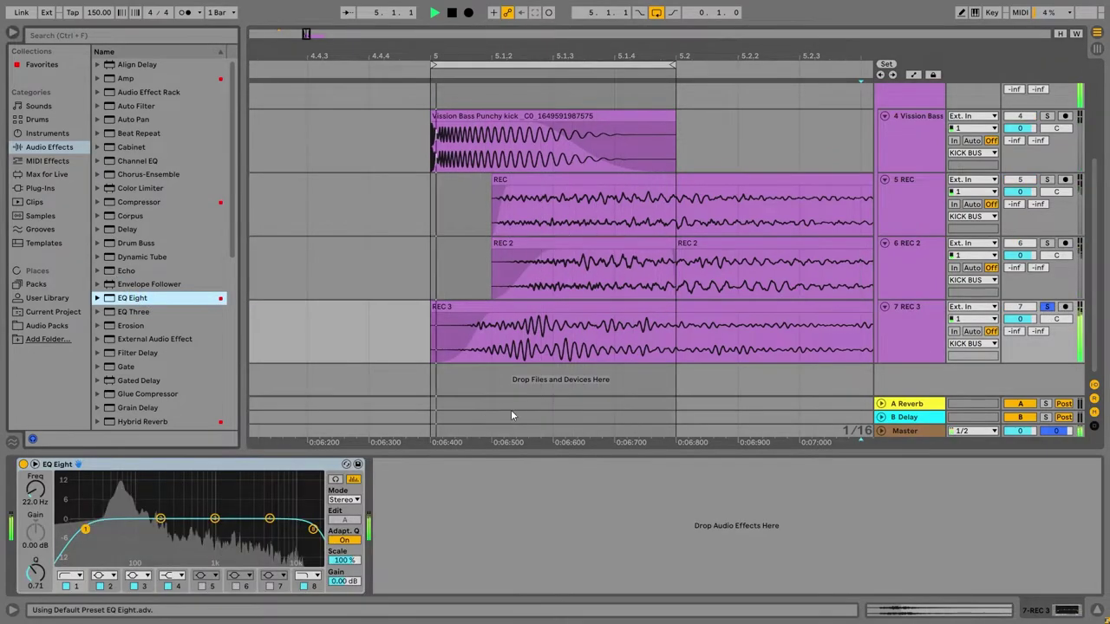
pyautogui.moveTo(313, 530); pyautogui.dragTo(255, 529)
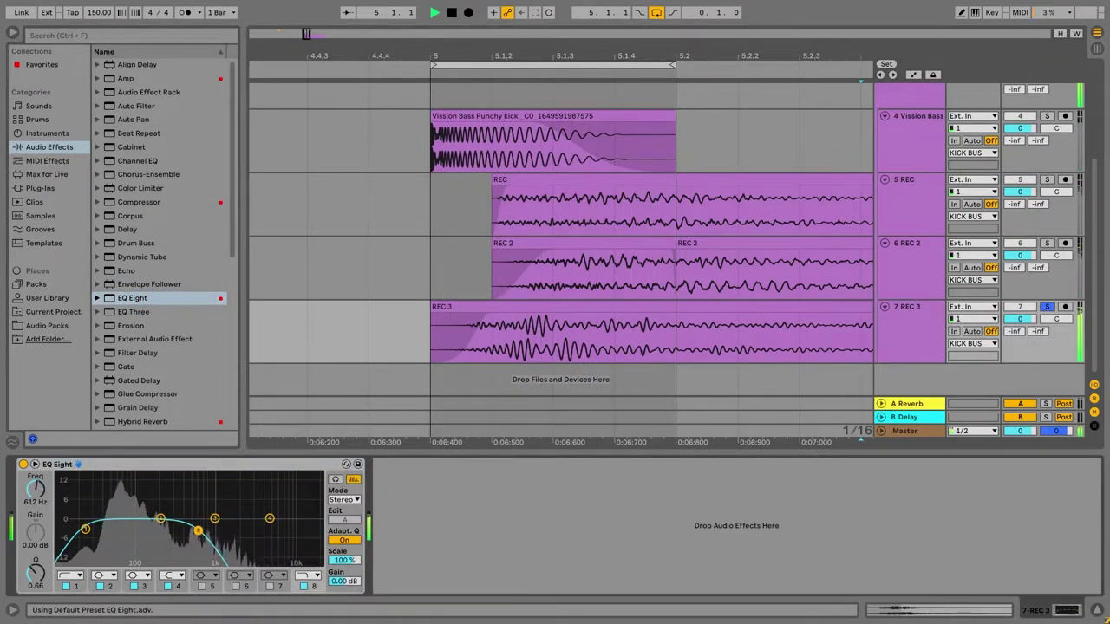
pyautogui.click(1046, 308)
pyautogui.moveTo(190, 531); pyautogui.dragTo(269, 518)
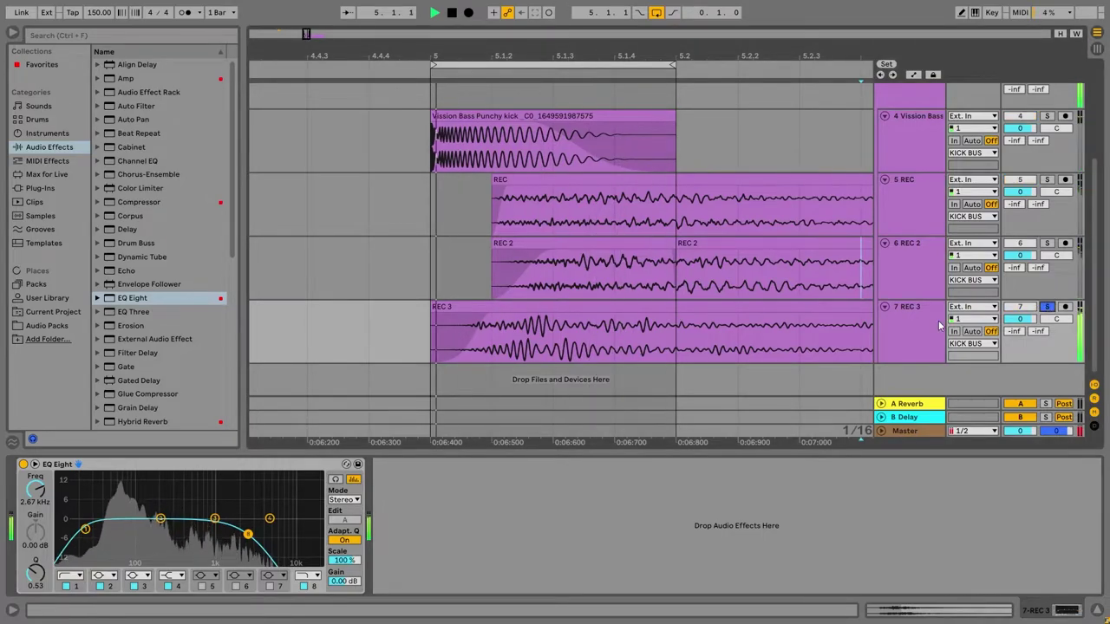
pyautogui.click(1046, 308)
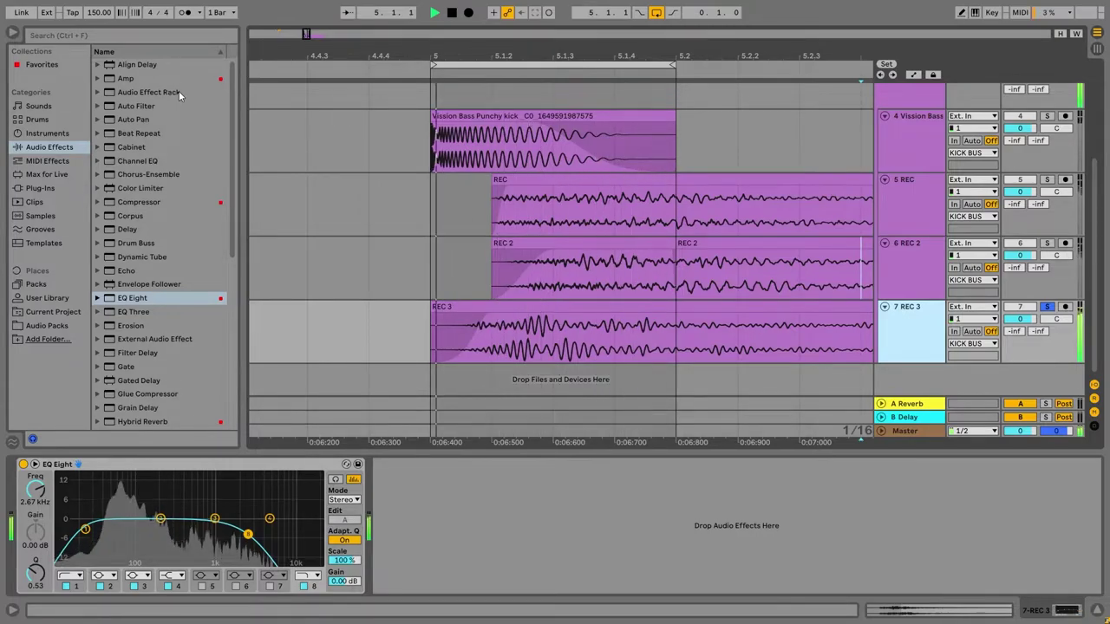
# Add a Compressor after REC 3's EQ, sidechain it from 4-Vission Bass Punchy kick and lower the threshold to -21.1 dB
pyautogui.moveTo(145, 205); pyautogui.dragTo(410, 500)
pyautogui.moveTo(429, 301); pyautogui.dragTo(424, 300)
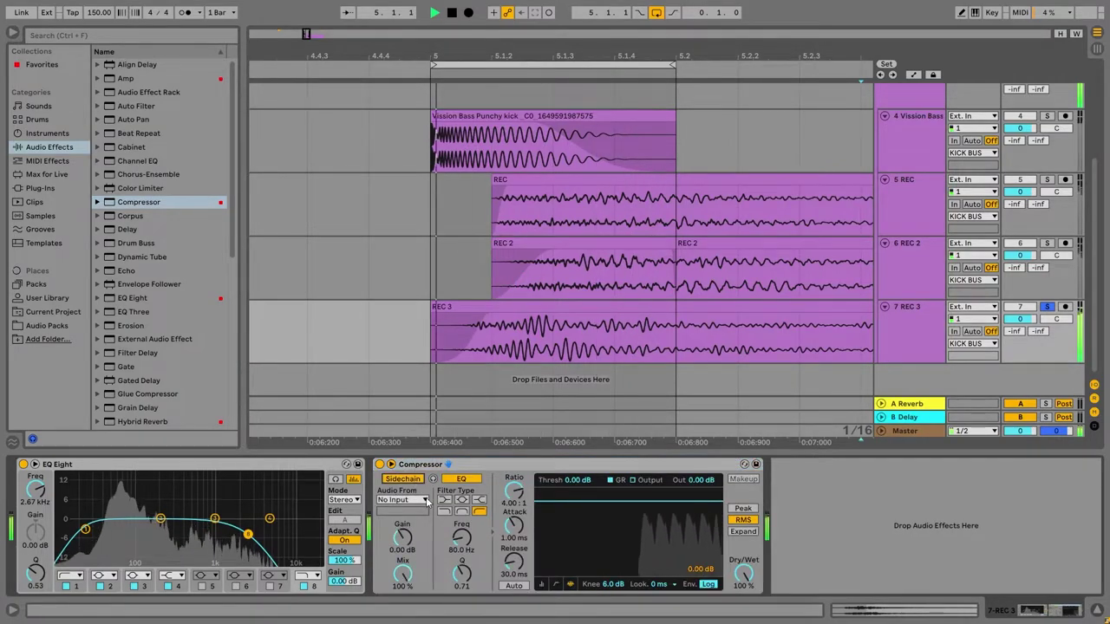
pyautogui.click(403, 500)
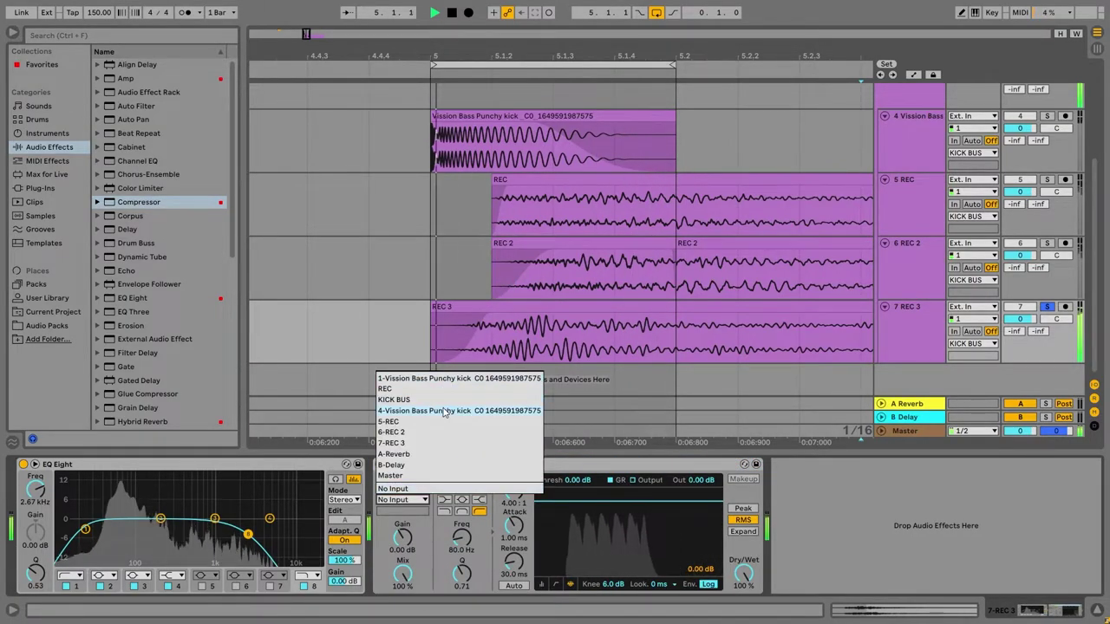
pyautogui.click(444, 411)
pyautogui.moveTo(595, 501); pyautogui.dragTo(595, 546)
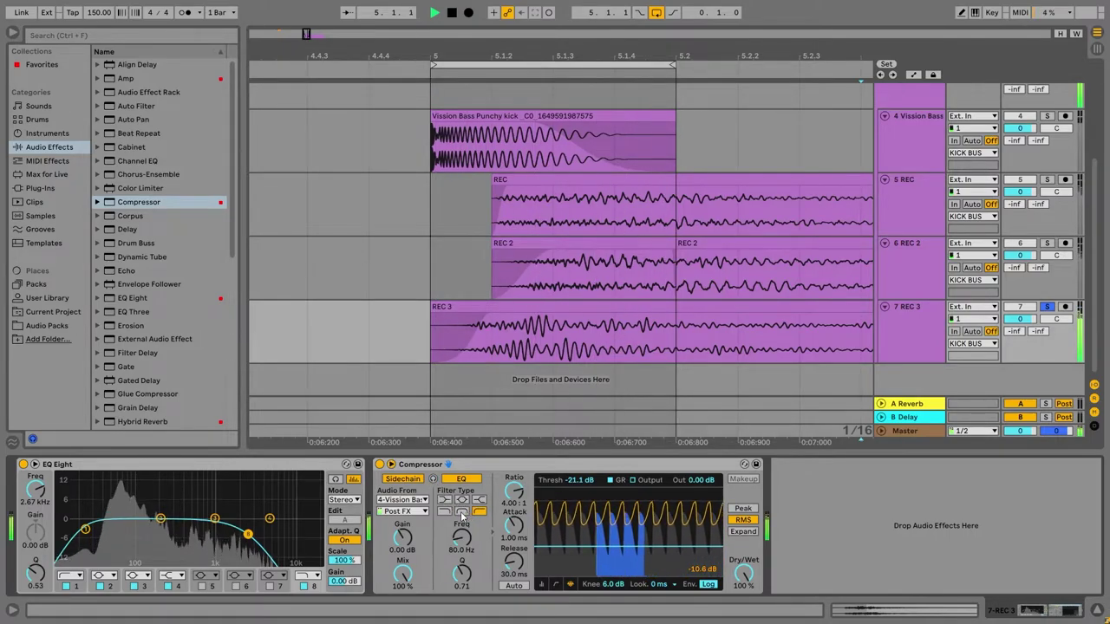
# Tune the Compressor's sidechain filter frequency to 153 Hz, unsoloing REC 3 and comparing the sound with the compressor bypassed
pyautogui.moveTo(461, 537); pyautogui.dragTo(461, 602)
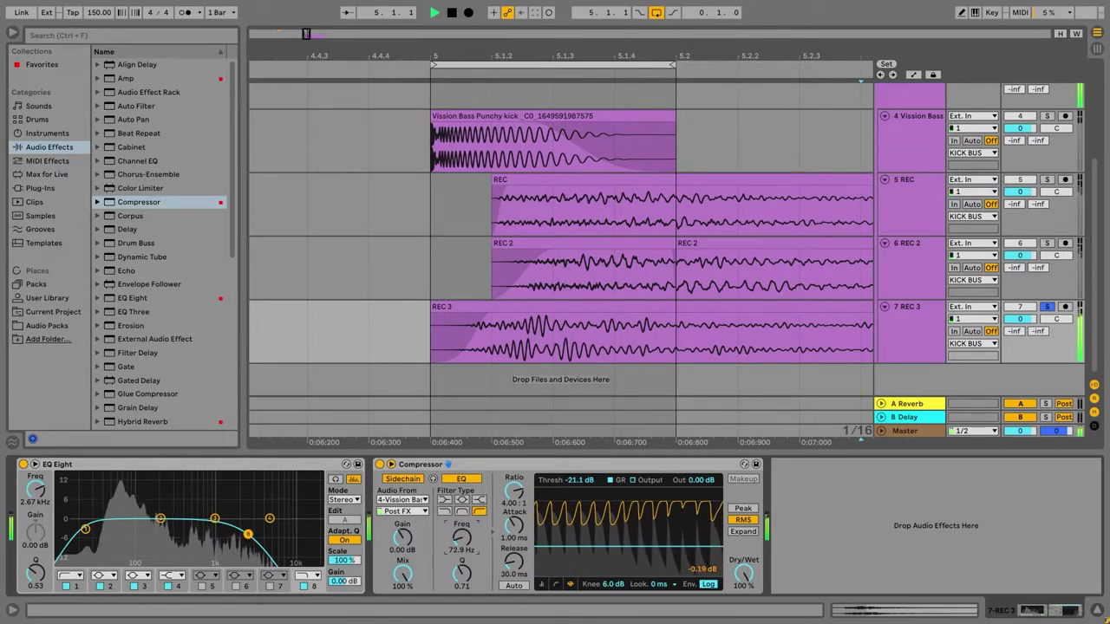
pyautogui.moveTo(461, 537); pyautogui.dragTo(461, 535)
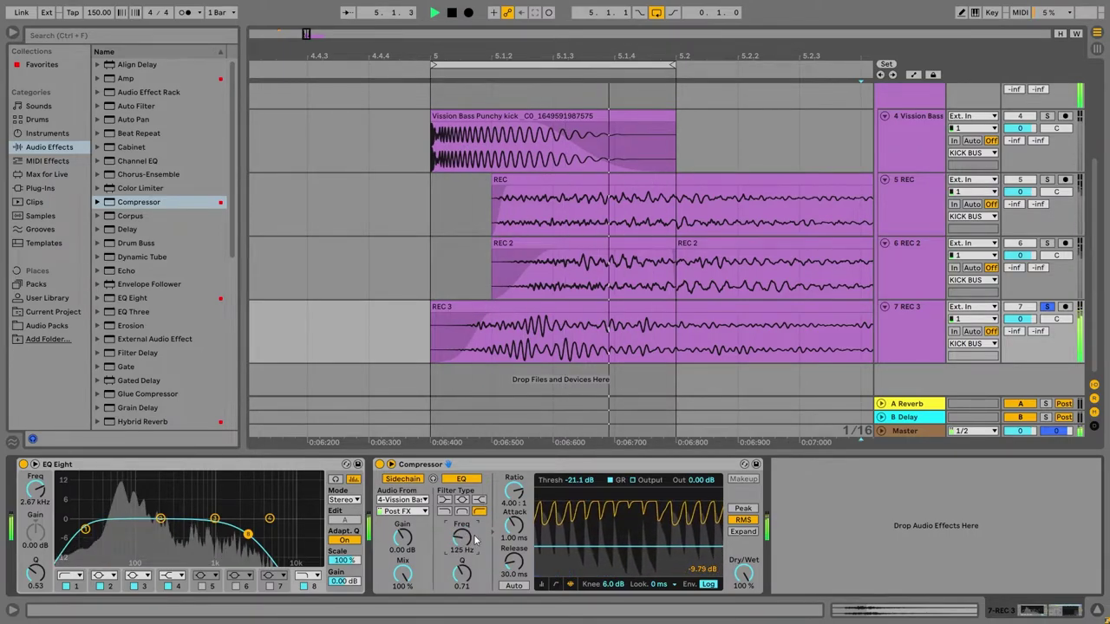
pyautogui.click(1047, 307)
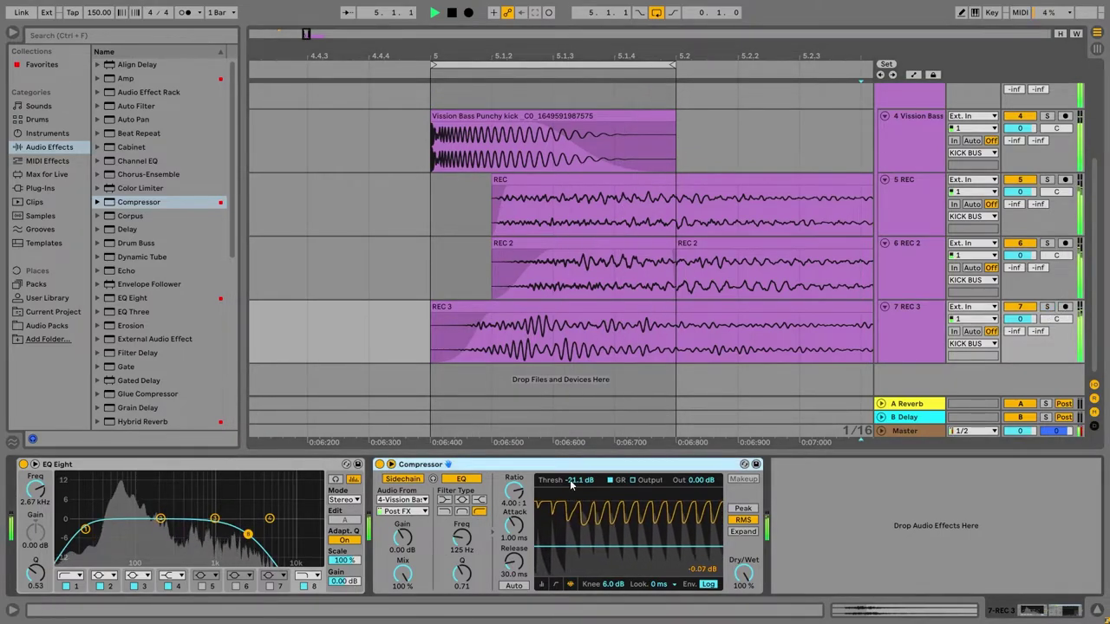
pyautogui.click(378, 464)
pyautogui.click(379, 464)
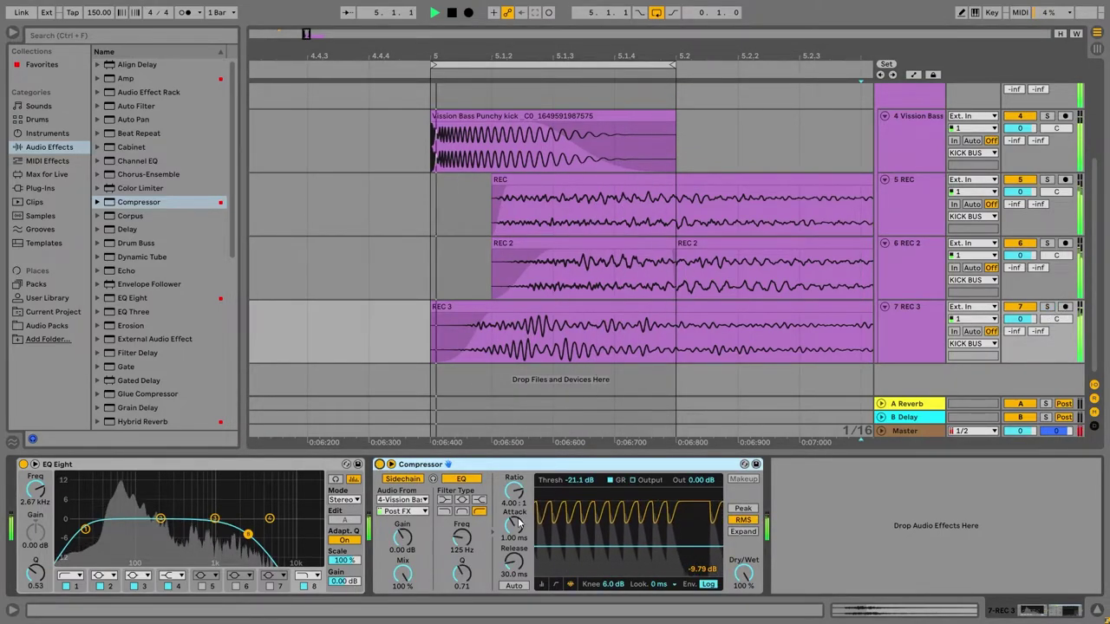
pyautogui.moveTo(466, 551); pyautogui.dragTo(466, 541)
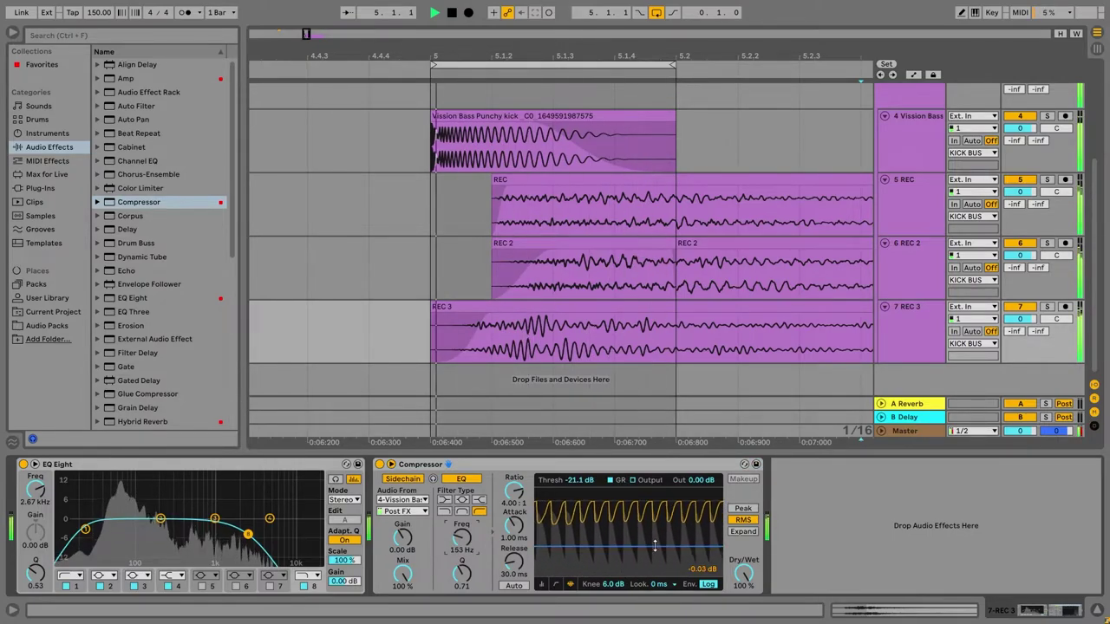
# Stop playback, solo the Vission Bass Punchy kick track and play it from 5.1.1
pyautogui.click(679, 344)
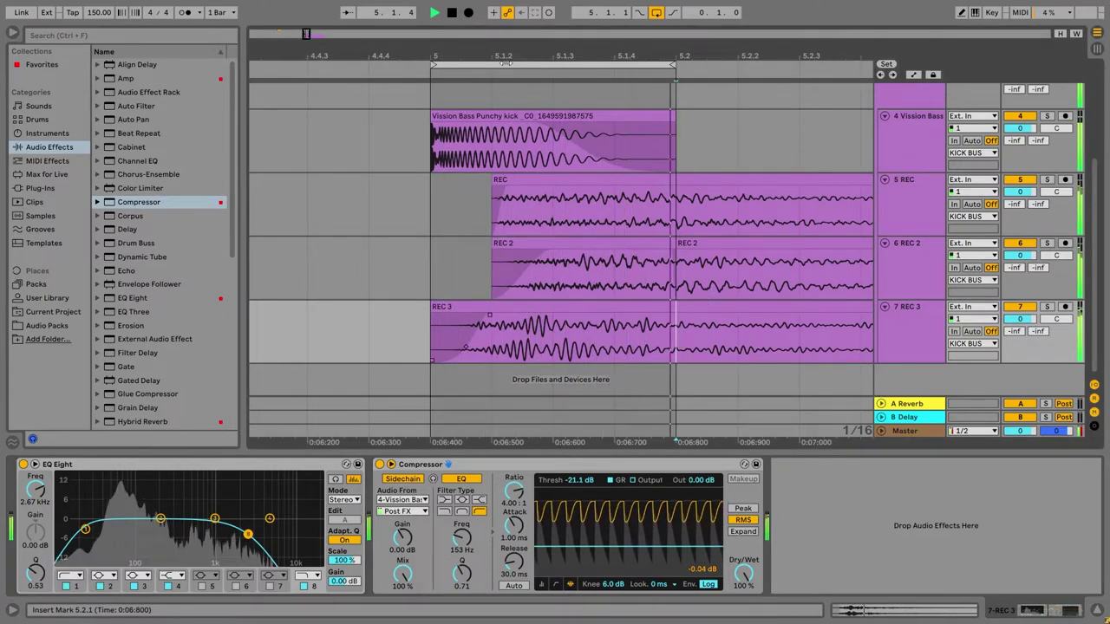
pyautogui.moveTo(493, 54); pyautogui.dragTo(493, 42)
pyautogui.click(452, 14)
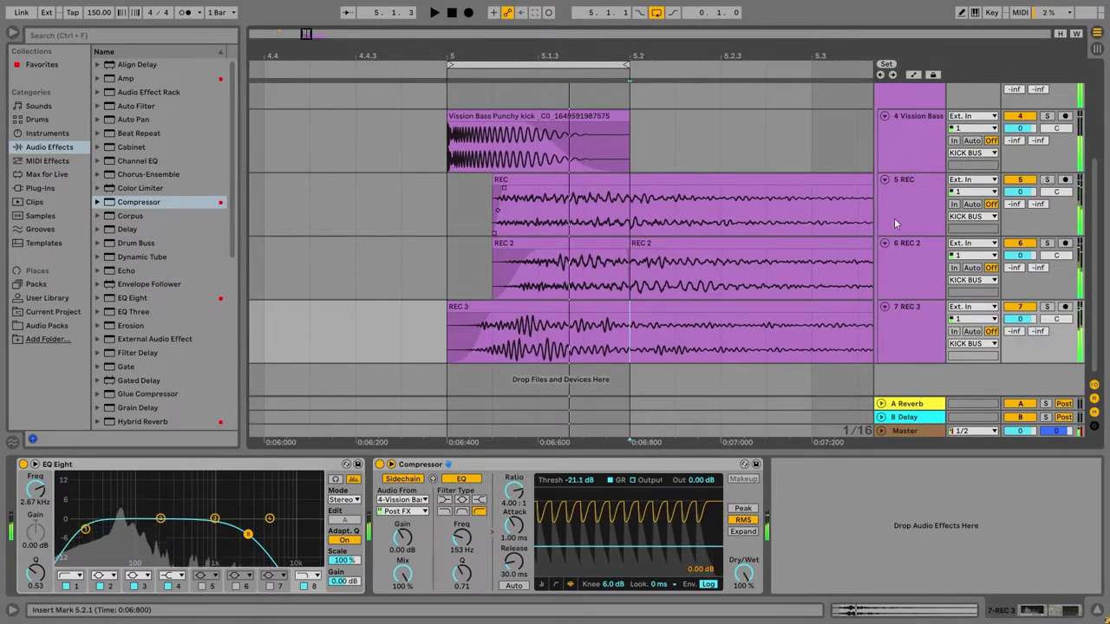
pyautogui.click(941, 217)
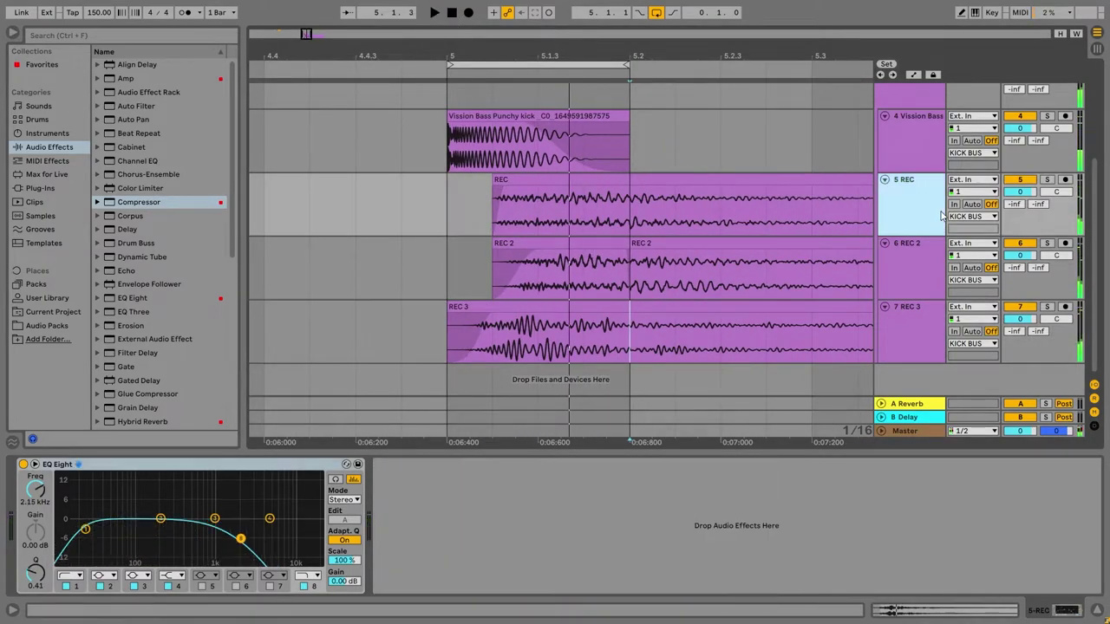
pyautogui.click(1046, 181)
pyautogui.click(914, 154)
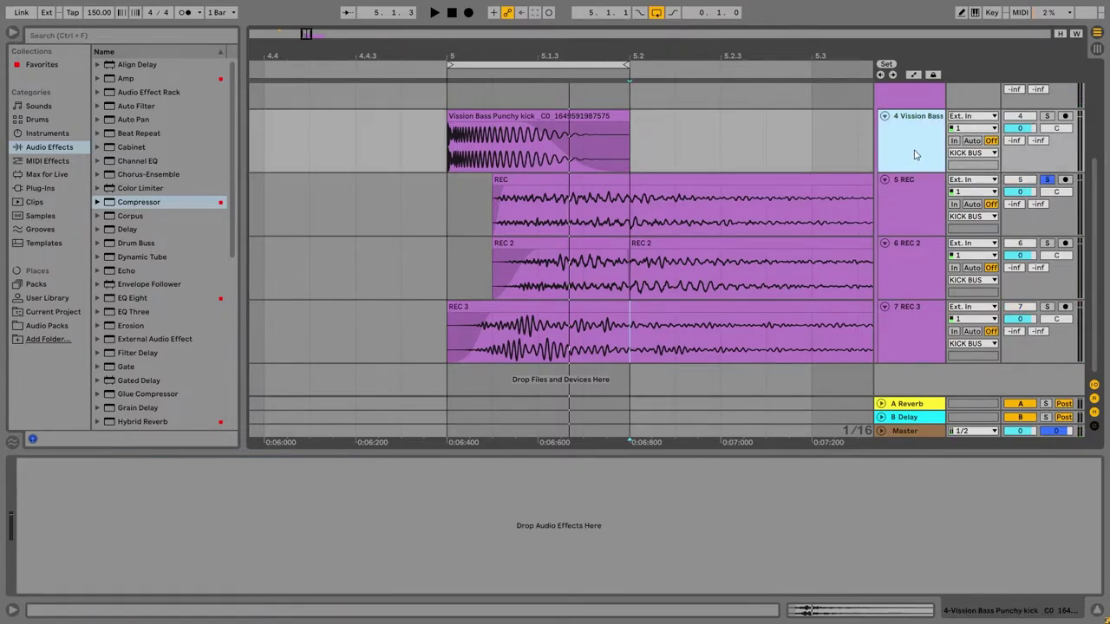
pyautogui.click(1046, 116)
pyautogui.press('space')
pyautogui.click(442, 149)
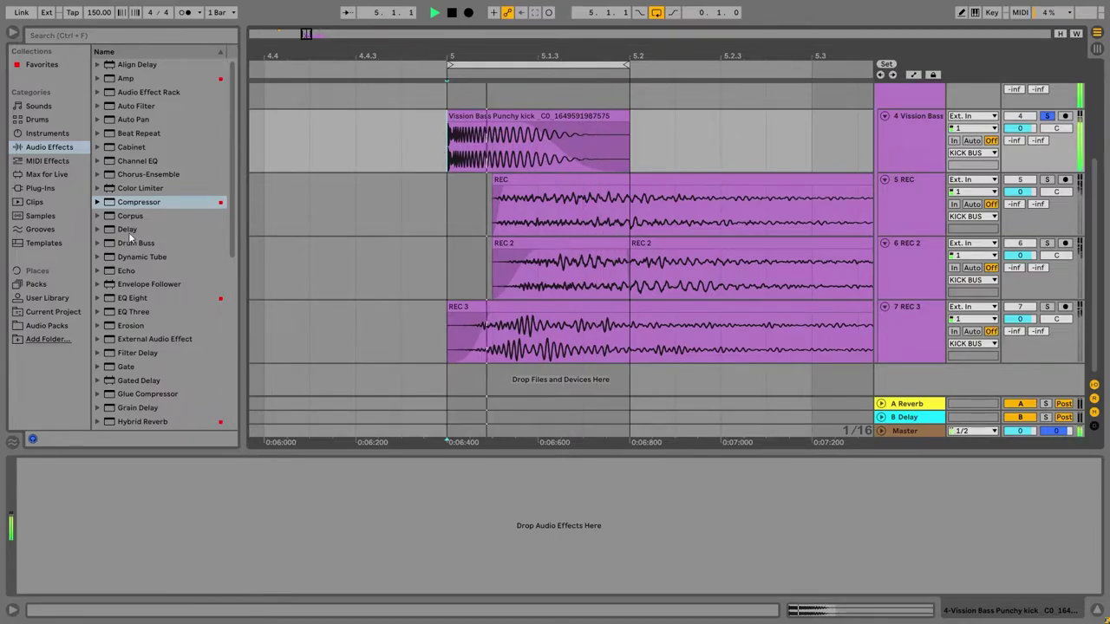
# Add EQ Eight to the kick track and switch its first band to the steeper low-cut filter
pyautogui.click(150, 313)
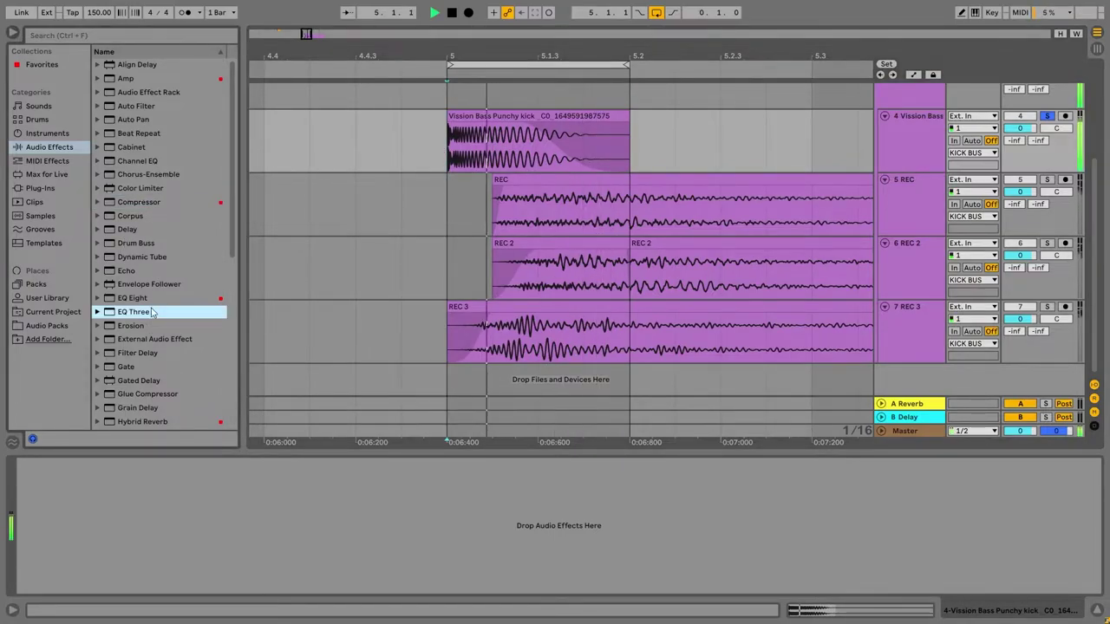
pyautogui.click(154, 302)
pyautogui.doubleClick(154, 303)
pyautogui.click(69, 574)
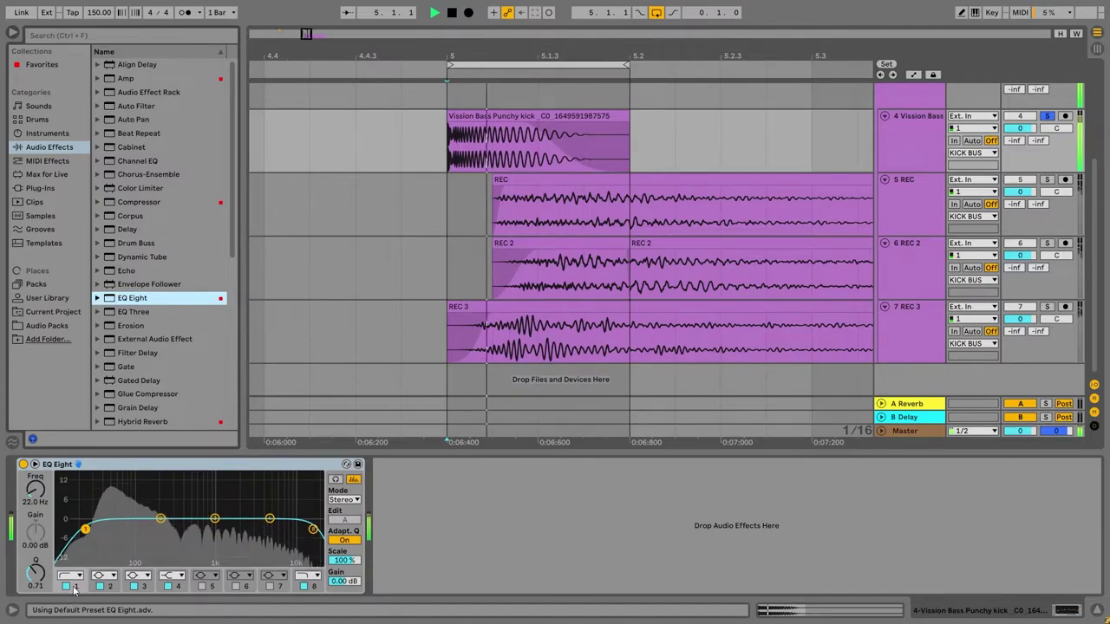
pyautogui.click(67, 490)
# Dip the kick EQ's bands 2 and 4 slightly, raise band 3 marginally and set the high-cut band to 16.3 kHz with Q 0.97
pyautogui.moveTo(160, 519); pyautogui.dragTo(163, 475)
pyautogui.moveTo(35, 574); pyautogui.dragTo(37, 591)
pyautogui.moveTo(163, 476); pyautogui.dragTo(206, 523)
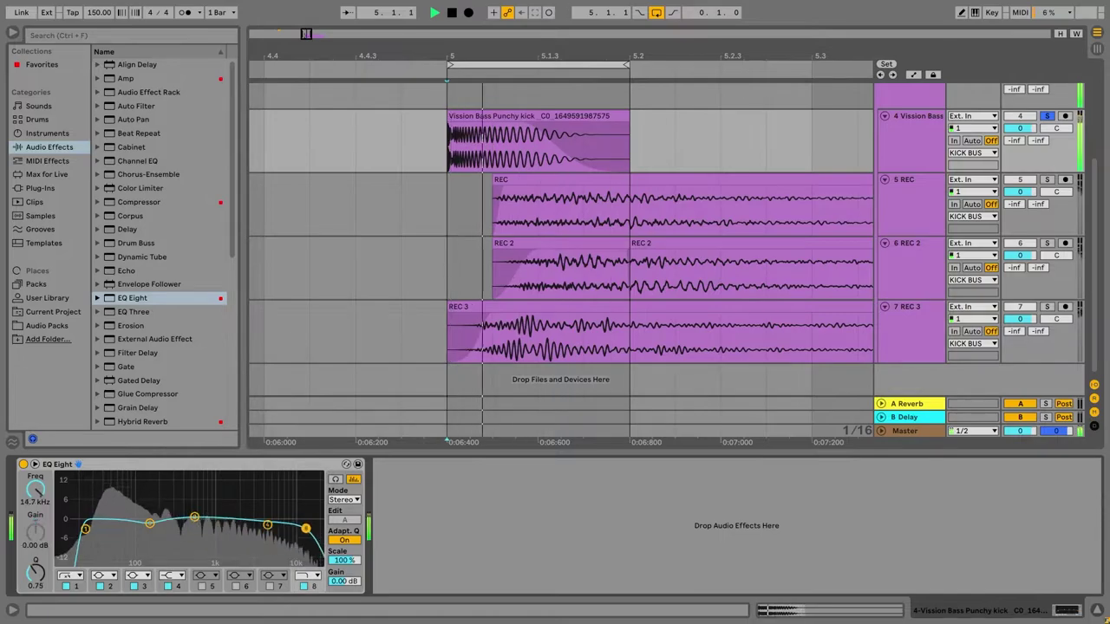
pyautogui.moveTo(294, 526); pyautogui.dragTo(310, 524)
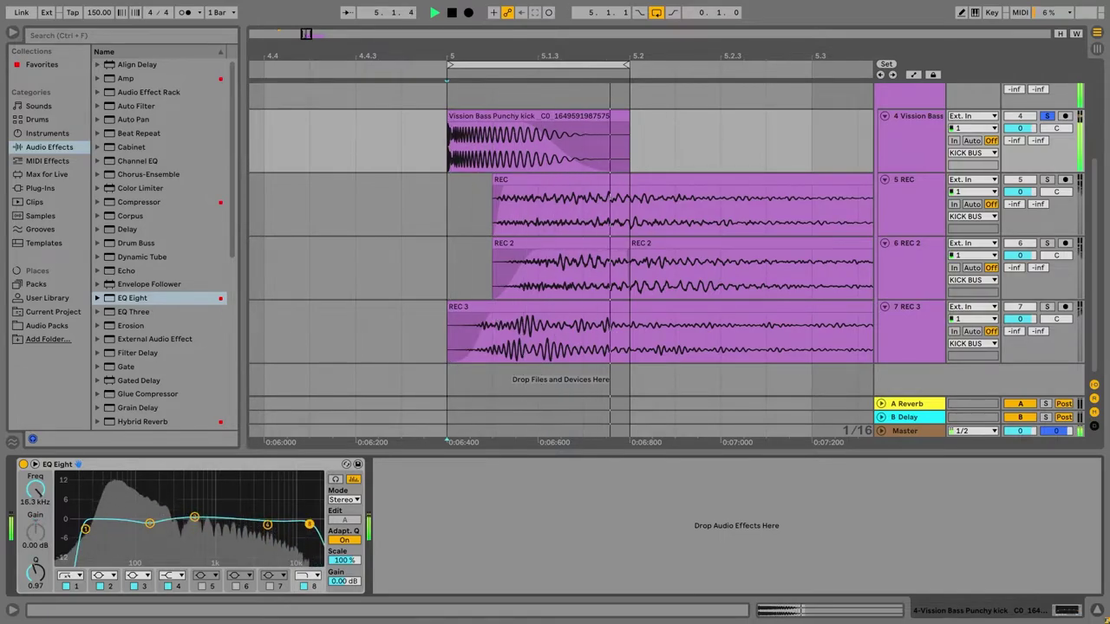
# Unsolo the kick, compare the mix with its EQ bypassed and set the high-cut band to 17.0 kHz with Q 1.26
pyautogui.click(1047, 118)
pyautogui.click(915, 149)
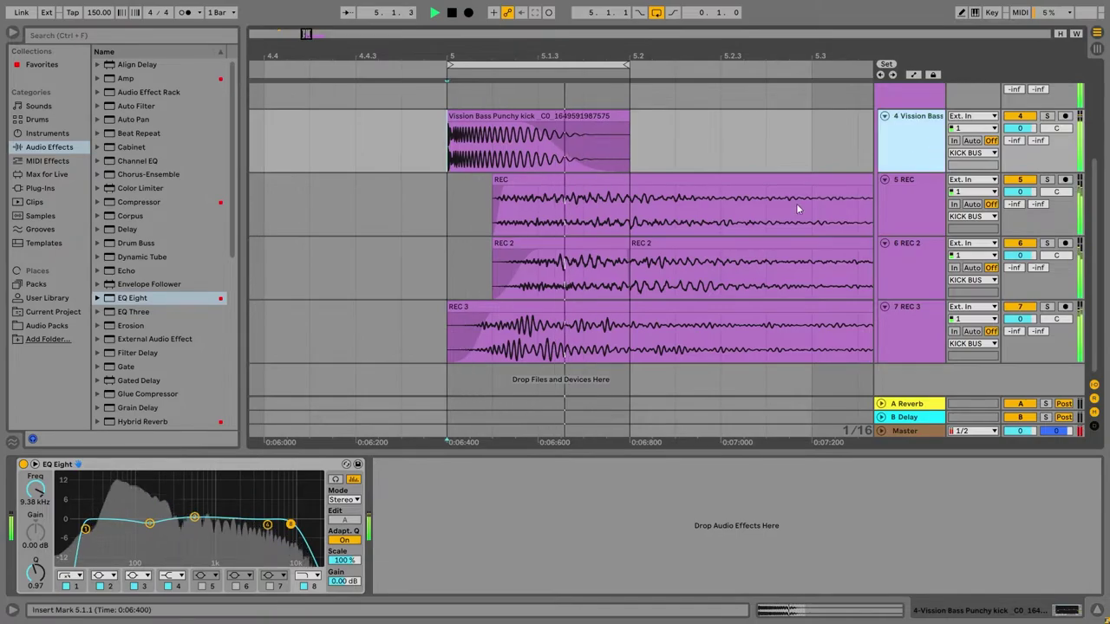
pyautogui.click(23, 465)
pyautogui.click(23, 465)
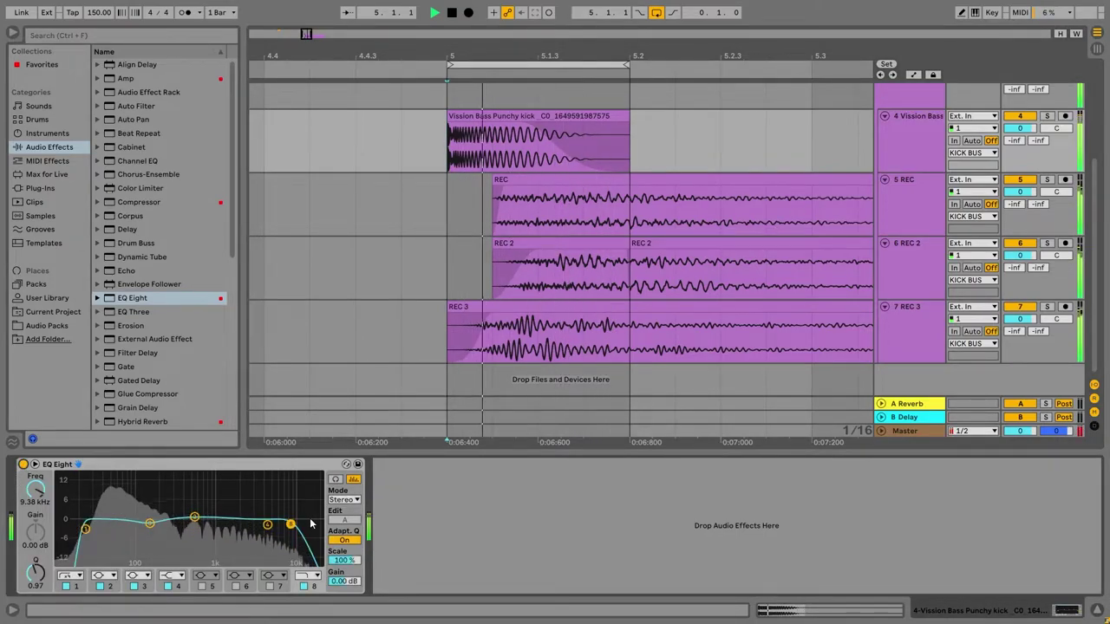
pyautogui.moveTo(294, 526); pyautogui.dragTo(309, 520)
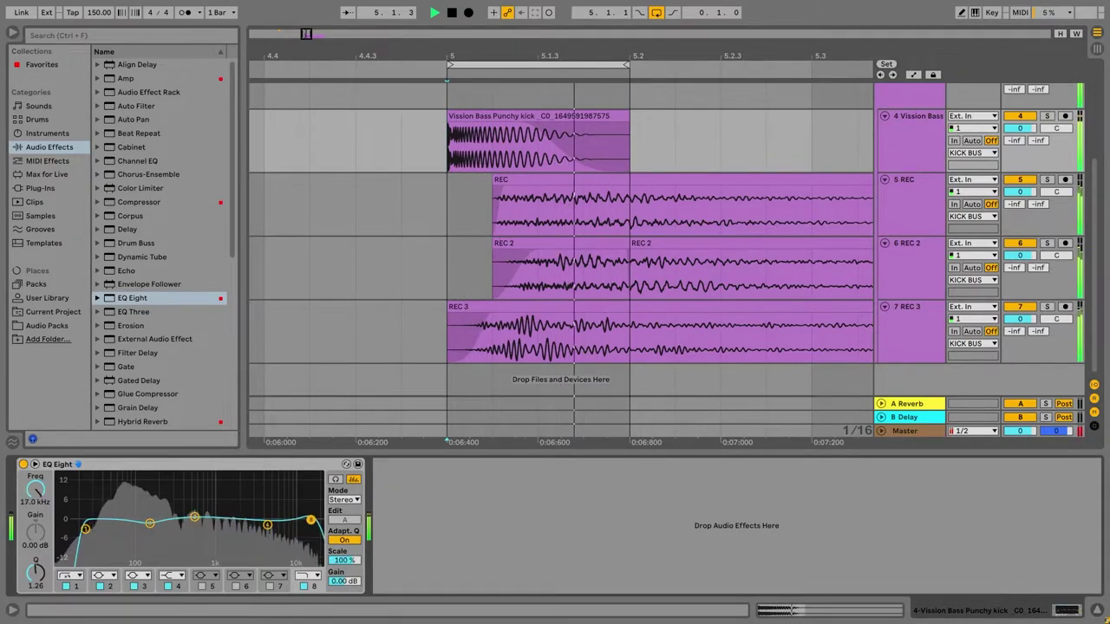
# Add Amp after the REC track's EQ Eight while soloed, then choose the Bass model with the track unsoloed
pyautogui.click(1046, 179)
pyautogui.click(909, 208)
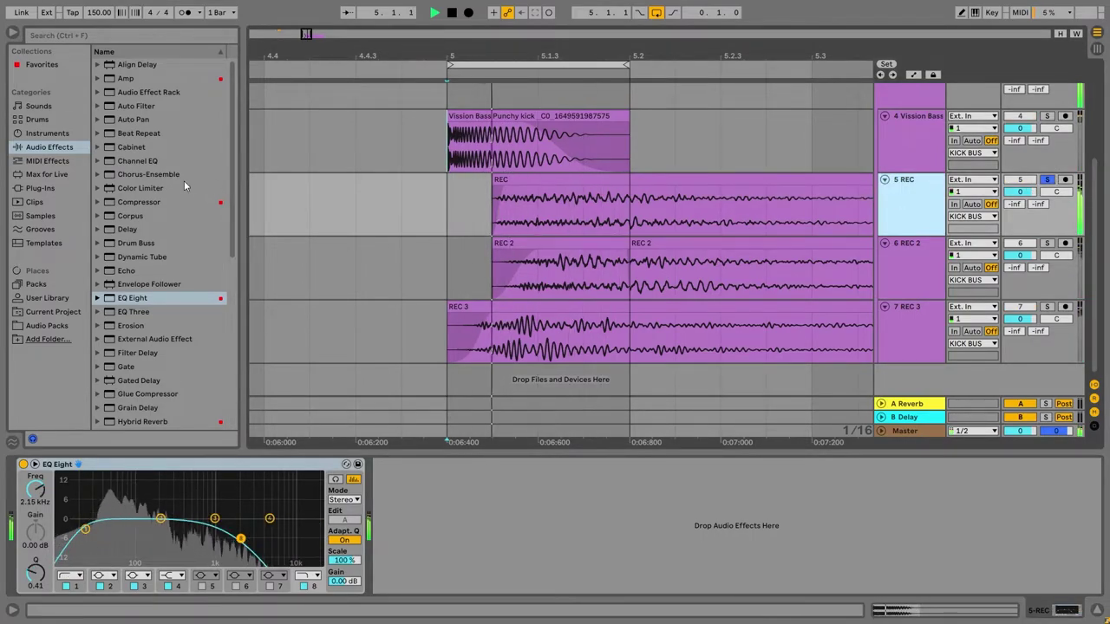
pyautogui.moveTo(126, 78); pyautogui.dragTo(548, 462)
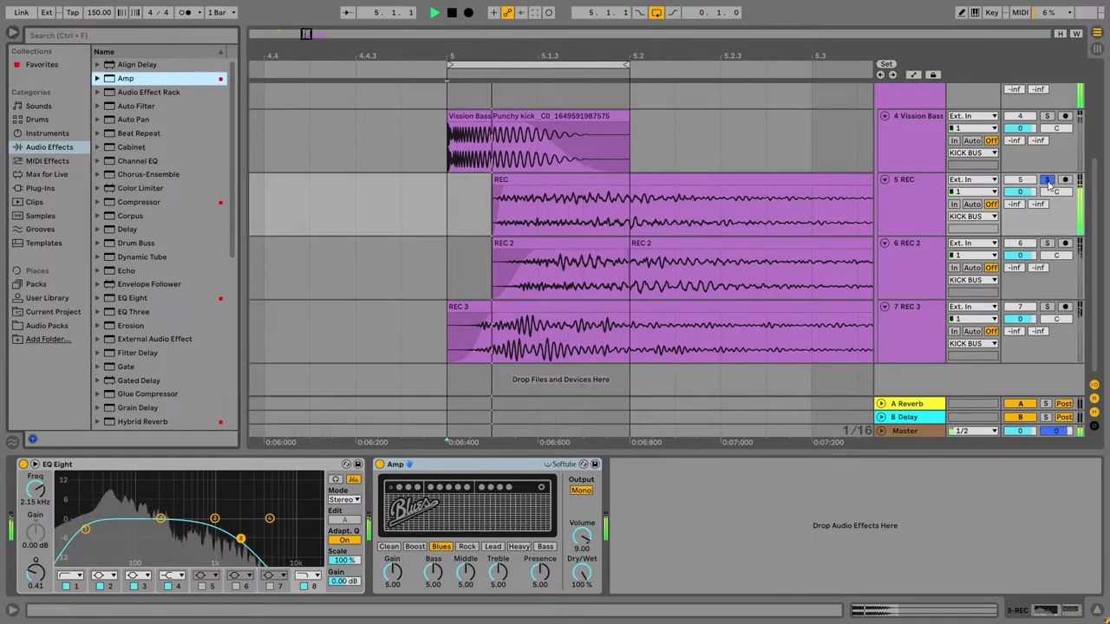
pyautogui.click(1048, 180)
pyautogui.click(492, 546)
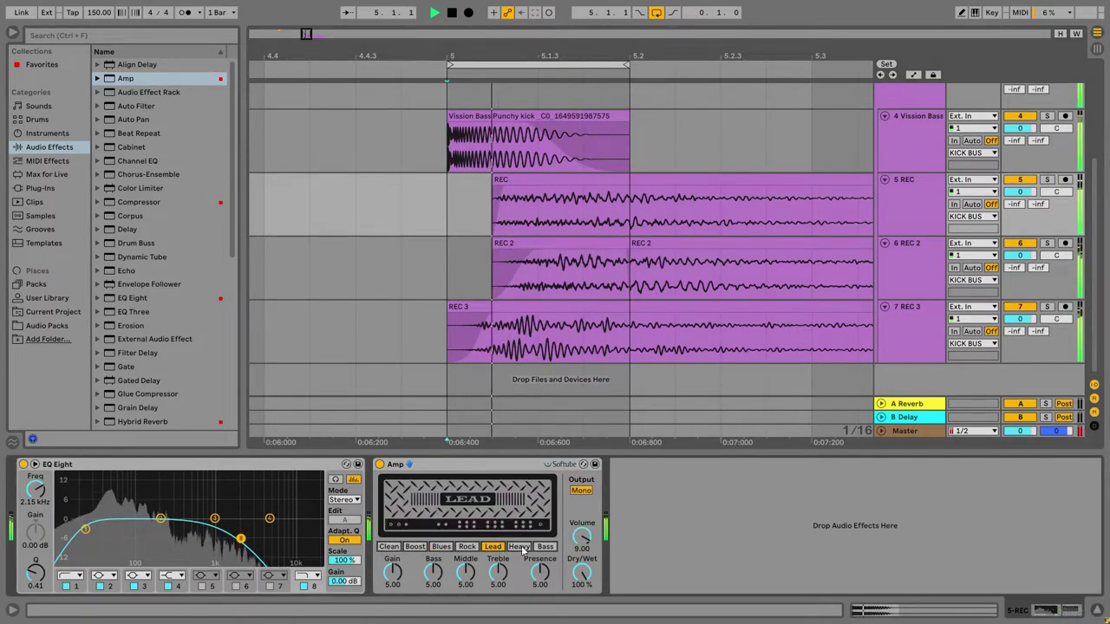
pyautogui.click(545, 547)
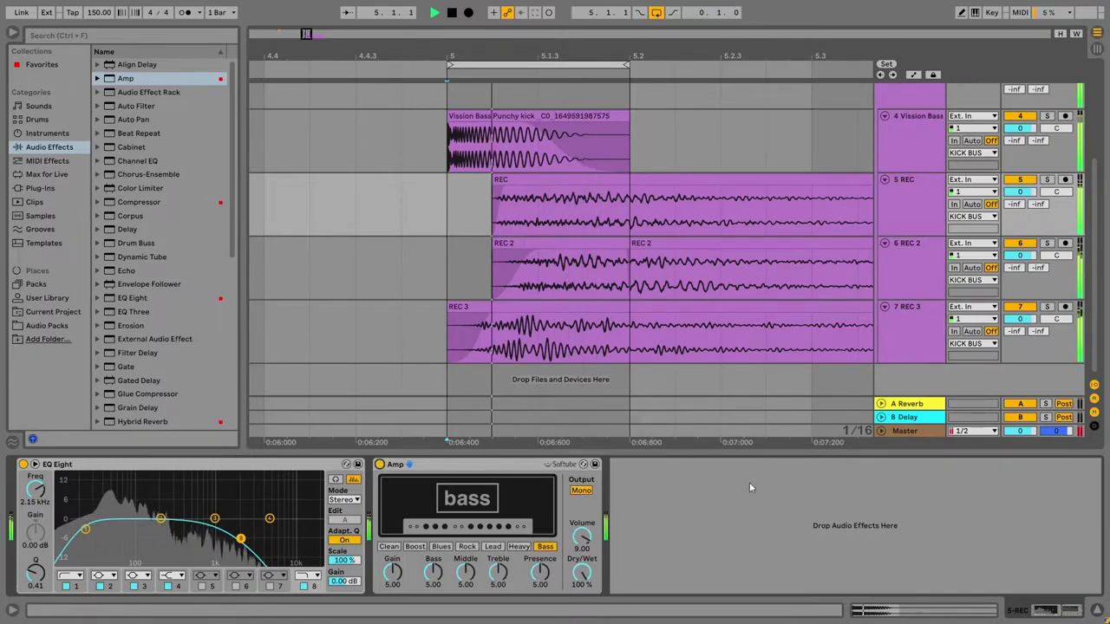
# Solo the REC 2 track, add Amp with the Boost model and turn its solo off
pyautogui.click(1046, 243)
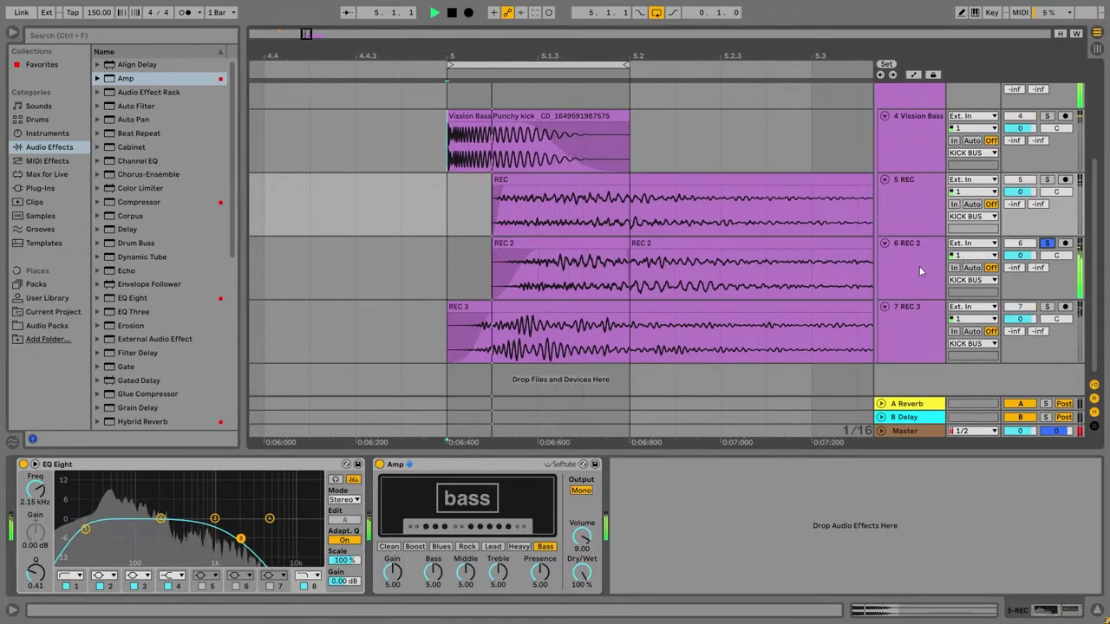
pyautogui.click(918, 272)
pyautogui.doubleClick(154, 78)
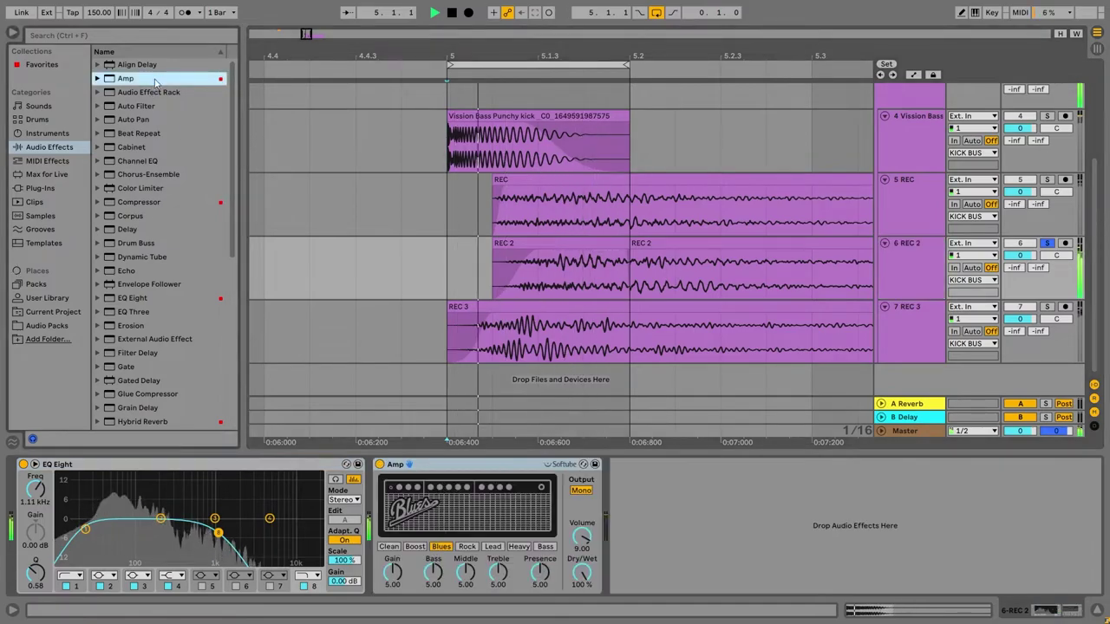
pyautogui.click(416, 547)
pyautogui.click(1047, 243)
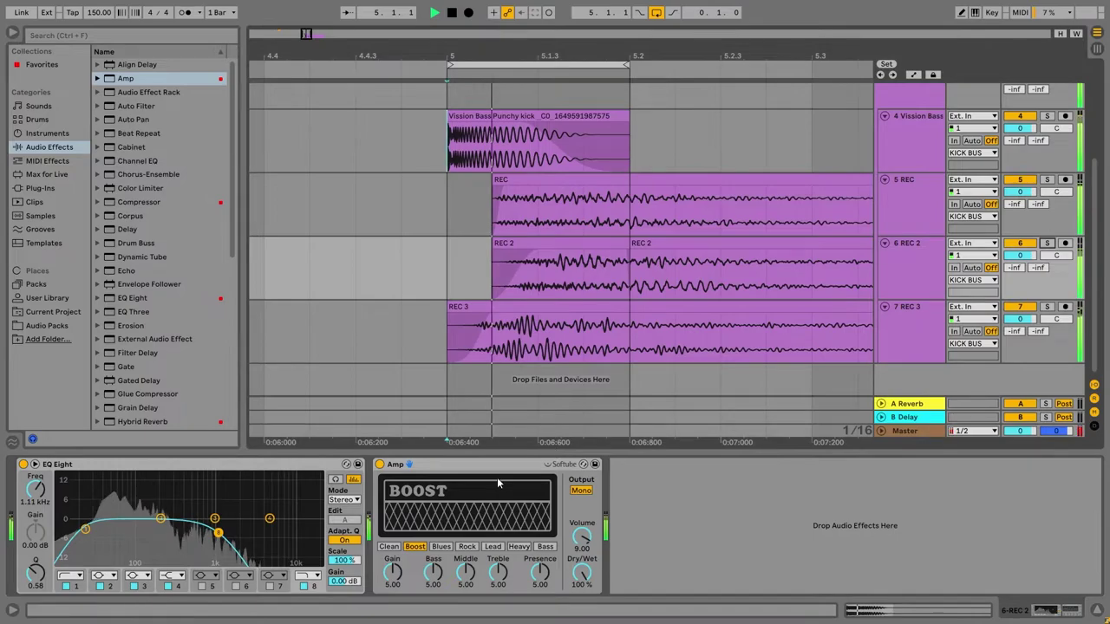
# Audition the Heavy, Bass, Rock, Lead and Blues models in REC 2's Amp and return to Boost
pyautogui.click(466, 466)
pyautogui.click(518, 547)
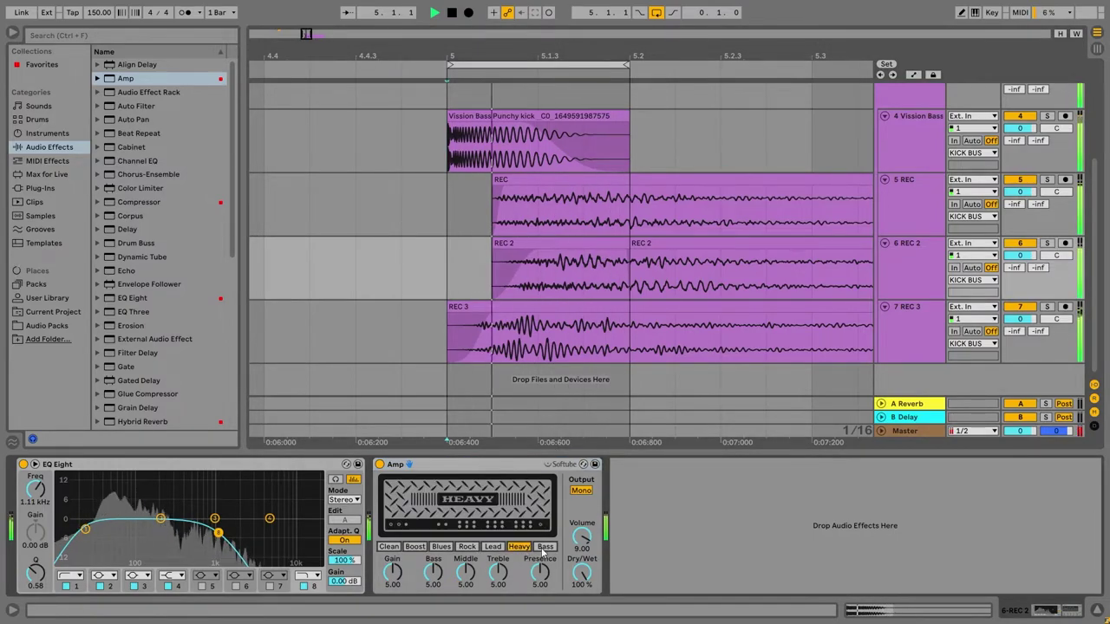
pyautogui.click(544, 547)
pyautogui.click(467, 547)
pyautogui.click(493, 547)
pyautogui.click(441, 547)
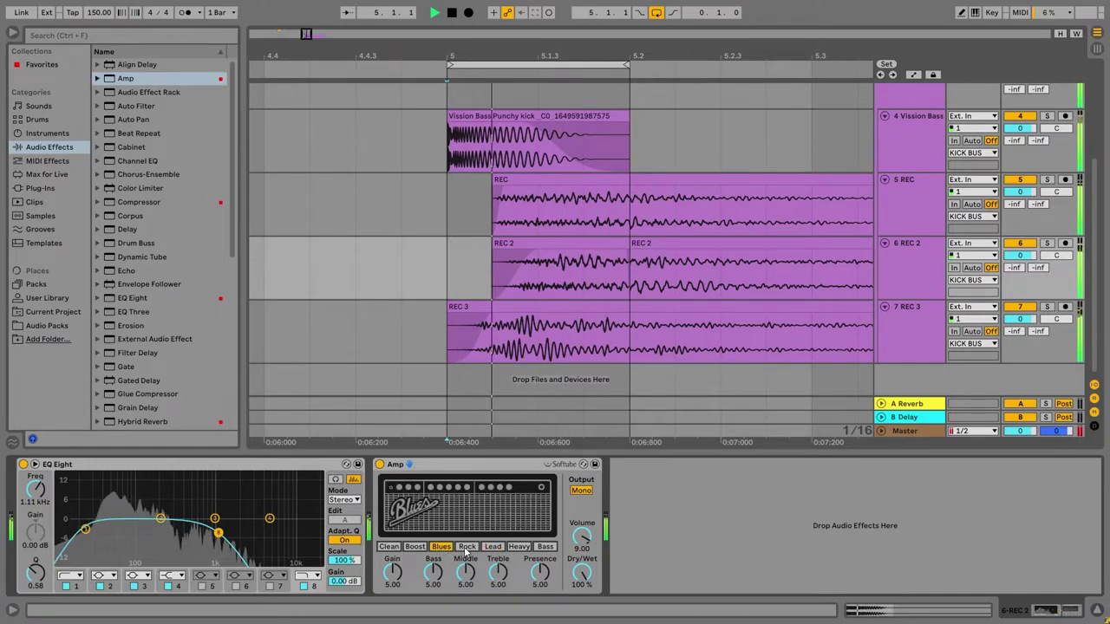
pyautogui.click(419, 547)
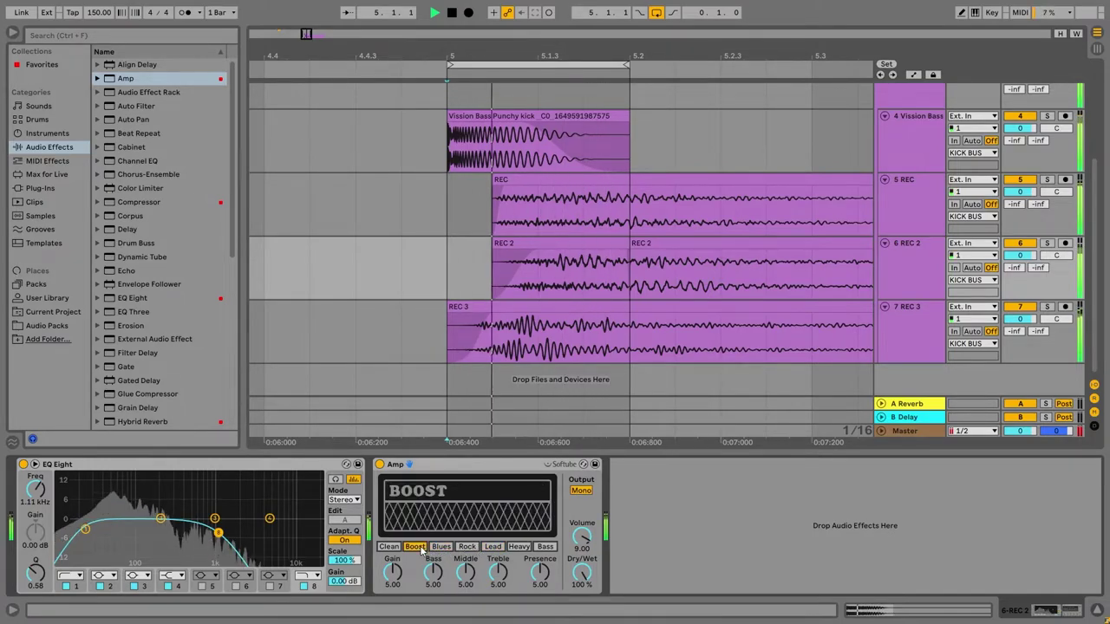
# Try the Rock model in REC 2's Amp and choose Bass, and compare the REC and REC 2 tracks soloed in turn
pyautogui.click(467, 547)
pyautogui.click(545, 548)
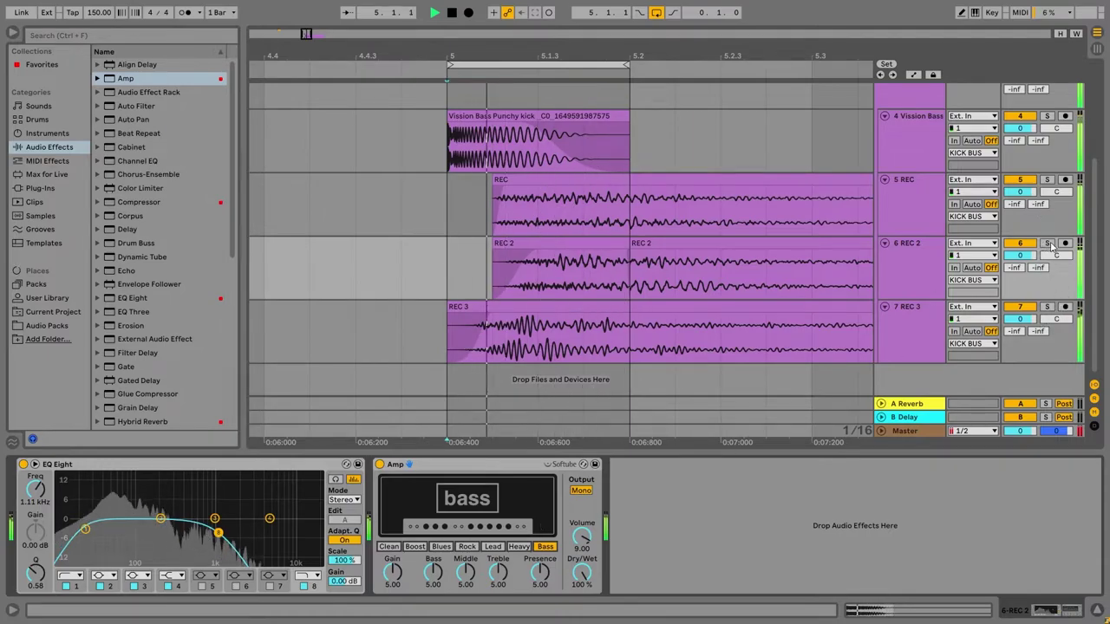
pyautogui.click(1046, 180)
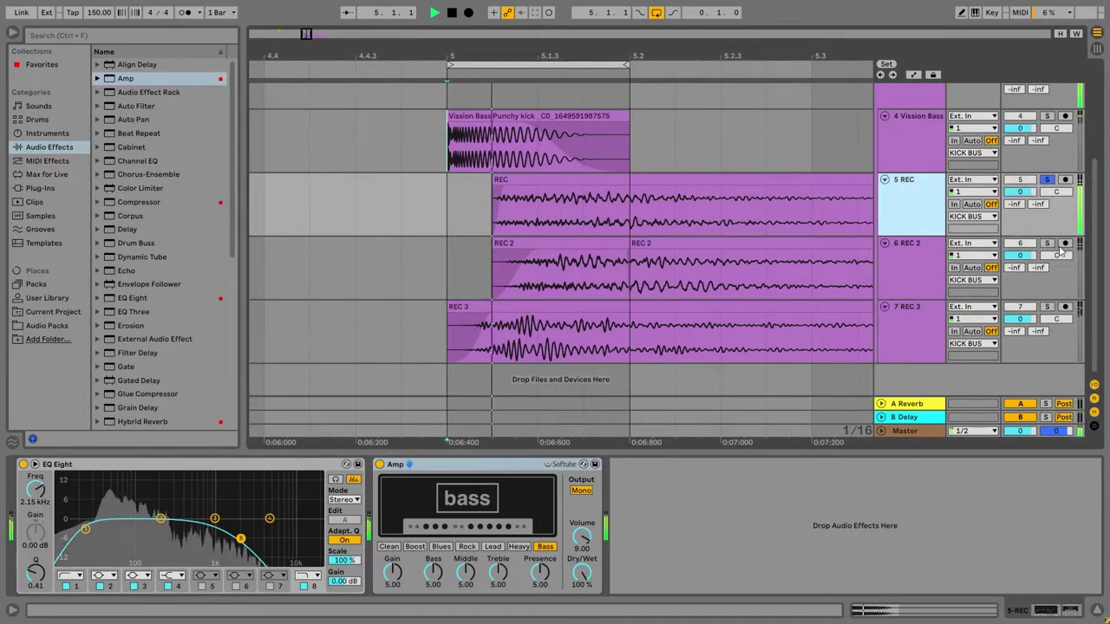
pyautogui.click(1047, 244)
pyautogui.click(921, 270)
# Try Overdrive after REC 3's Compressor with its filter at 734 Hz and bandwidth 1.03, and delete it
pyautogui.click(1047, 307)
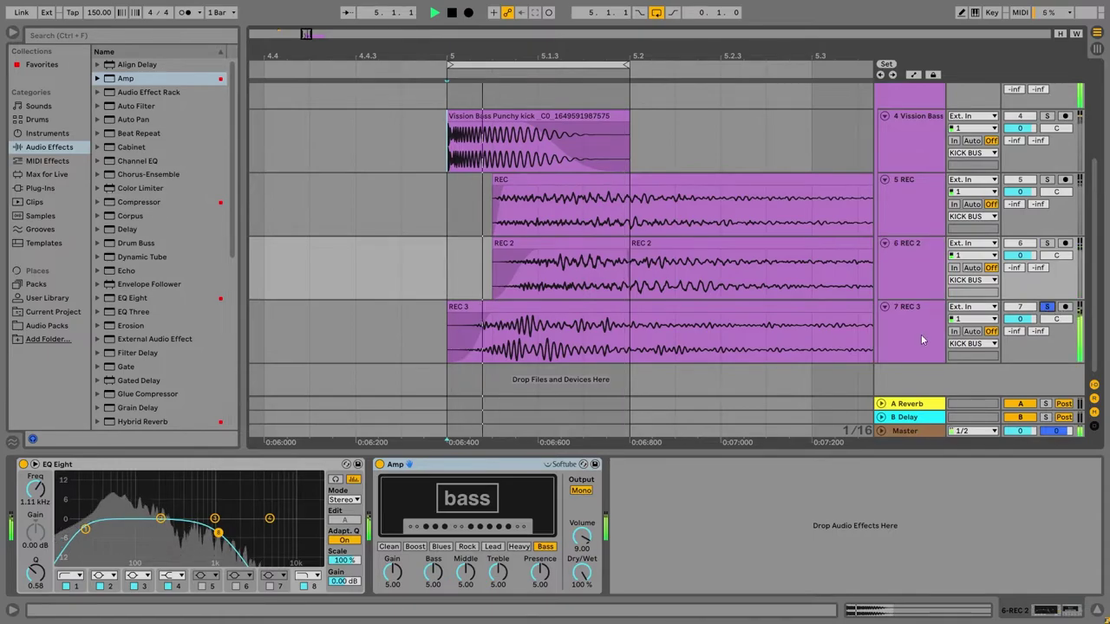
pyautogui.click(921, 339)
pyautogui.scroll(-5, 165, 286)
pyautogui.scroll(-3, 167, 326)
pyautogui.click(161, 202)
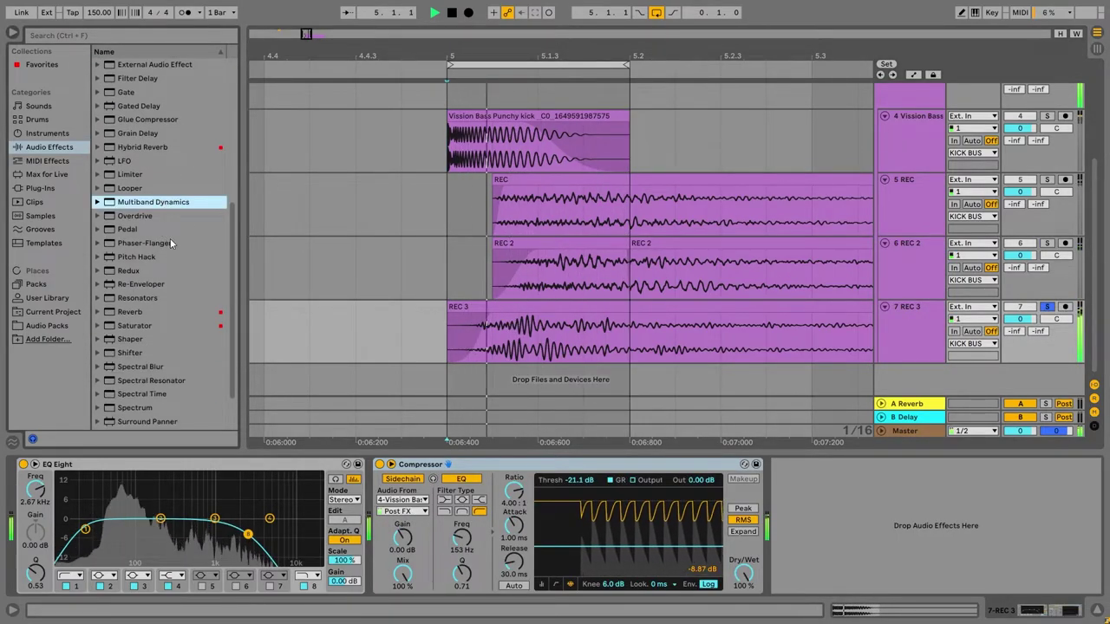
pyautogui.moveTo(152, 215); pyautogui.dragTo(887, 515)
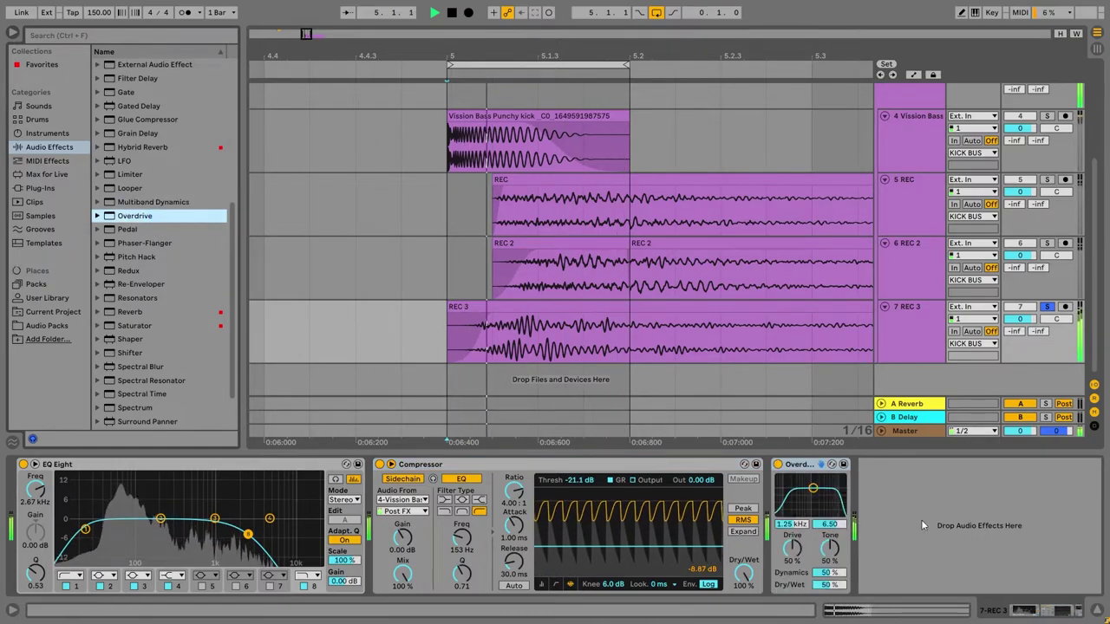
pyautogui.moveTo(812, 505)
pyautogui.mouseDown()
pyautogui.moveTo(797, 509)
pyautogui.moveTo(793, 492)
pyautogui.moveTo(816, 507)
pyautogui.mouseUp()
pyautogui.click(1049, 307)
pyautogui.rightClick(810, 465)
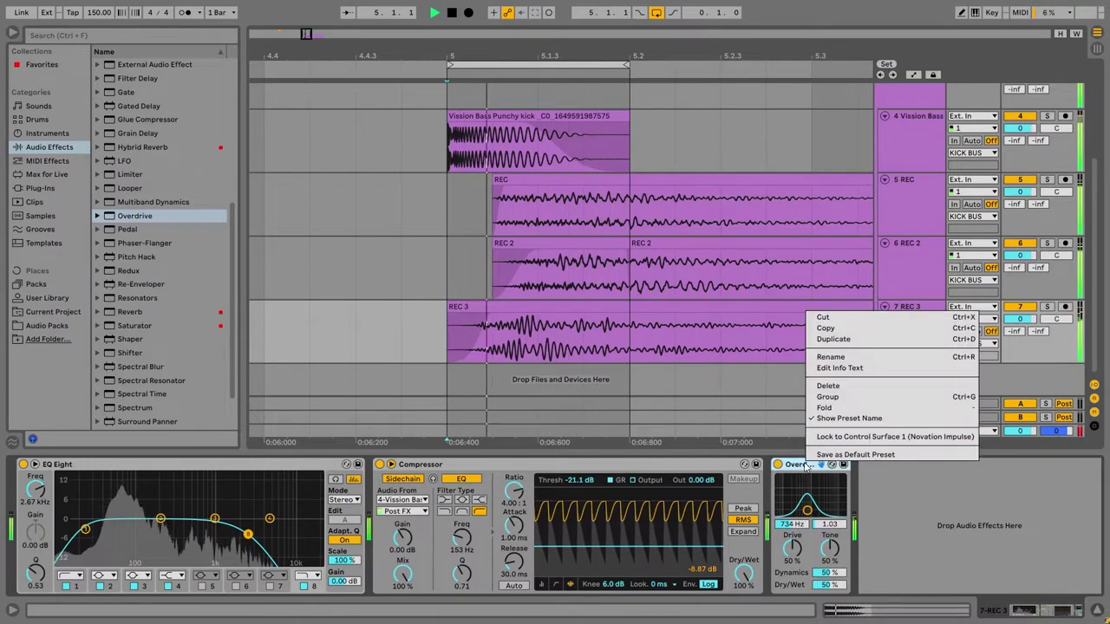
pyautogui.click(830, 384)
# Add Saturator after the Compressor on REC 3 and choose its Waveshaper curve type
pyautogui.click(177, 283)
pyautogui.scroll(2, 158, 346)
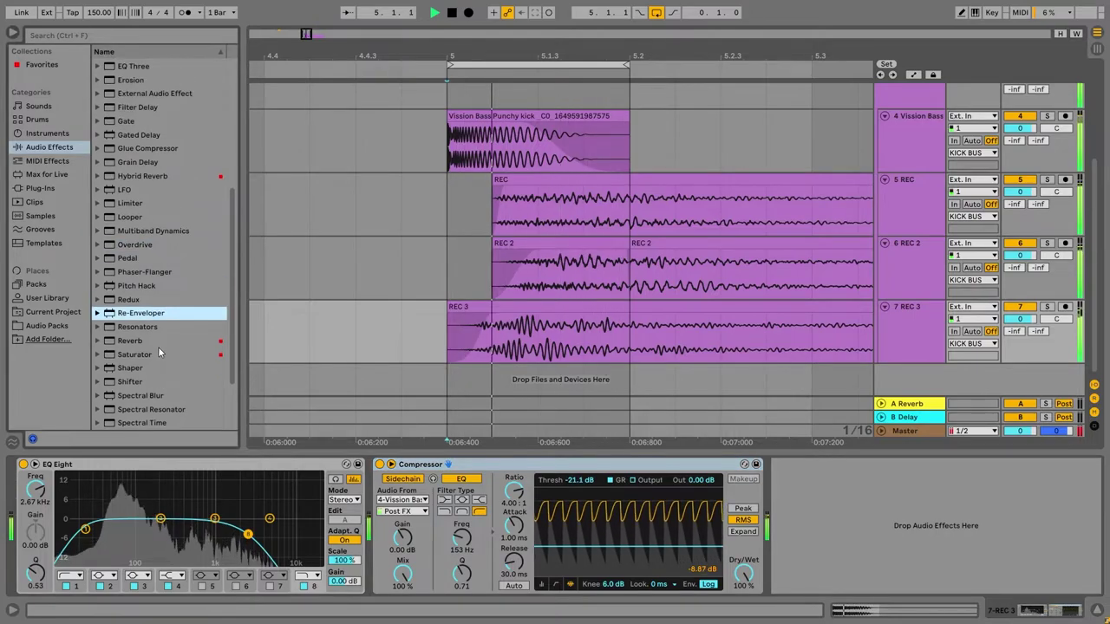
pyautogui.scroll(-1, 159, 345)
pyautogui.doubleClick(138, 340)
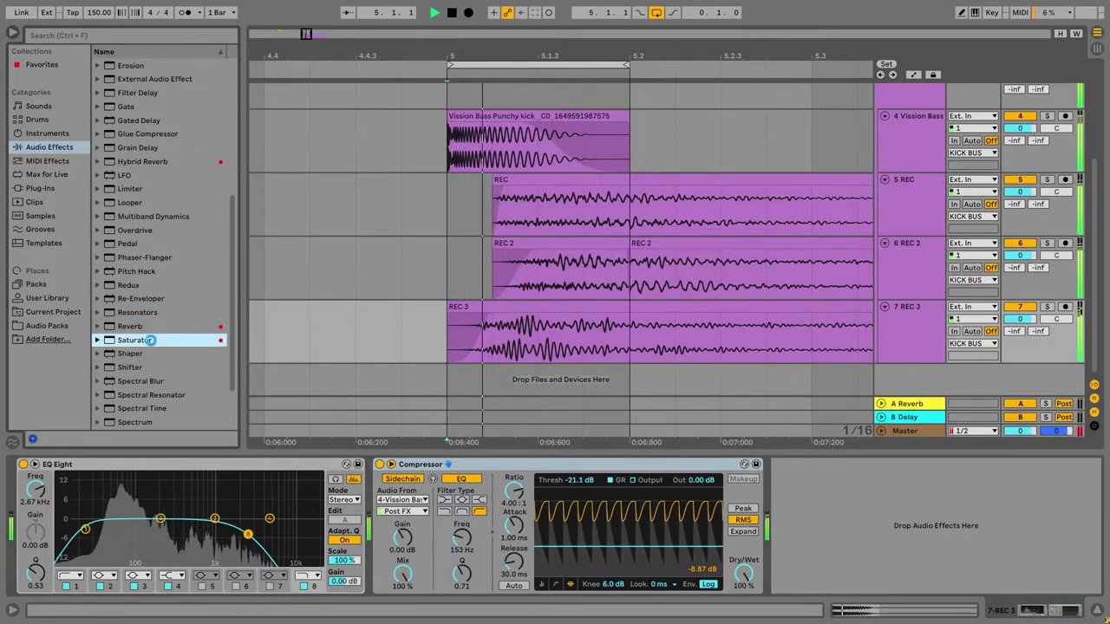
pyautogui.click(830, 540)
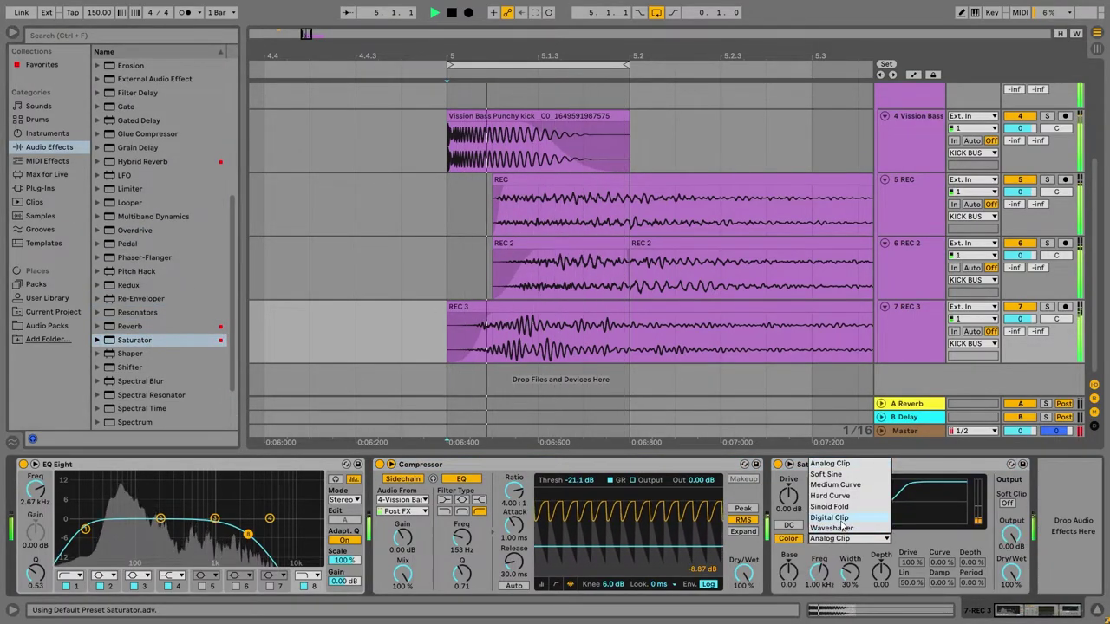
pyautogui.click(839, 527)
# Set the Saturator's Waveshaper to Curve 63.3 %, Depth 51.6 %, Damp 7.81 % and Lin 16.4 %, with Drive at 2.86 dB
pyautogui.moveTo(941, 562); pyautogui.dragTo(941, 525)
pyautogui.moveTo(970, 570)
pyautogui.mouseDown()
pyautogui.moveTo(969, 539)
pyautogui.moveTo(939, 555)
pyautogui.moveTo(939, 538)
pyautogui.moveTo(970, 574)
pyautogui.moveTo(971, 564)
pyautogui.moveTo(950, 573)
pyautogui.mouseUp()
pyautogui.doubleClick(976, 585)
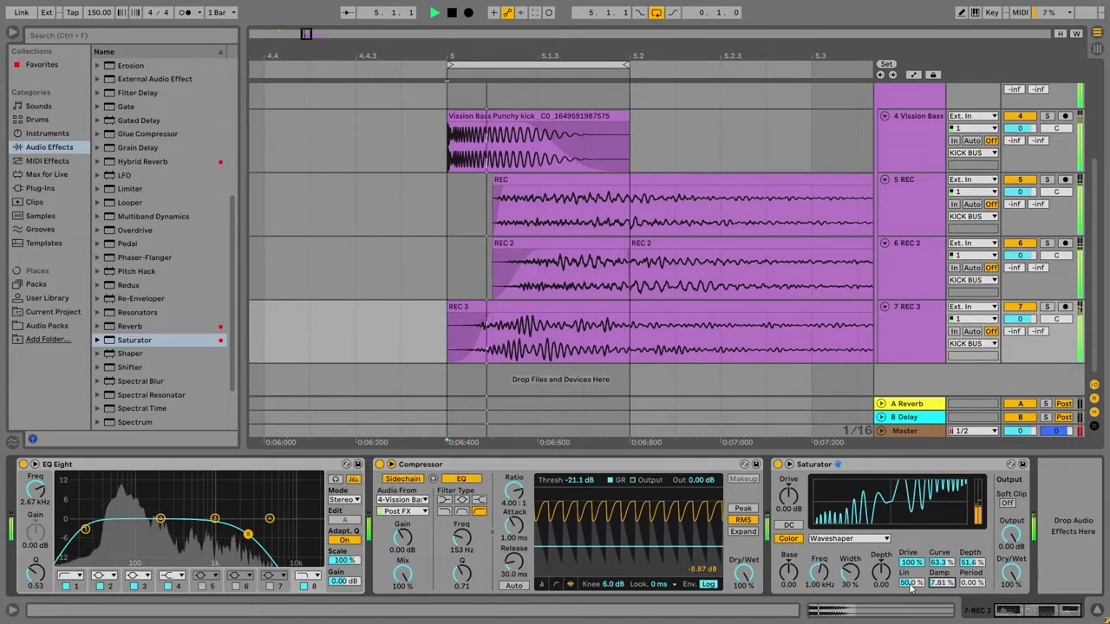
pyautogui.moveTo(910, 587); pyautogui.dragTo(909, 617)
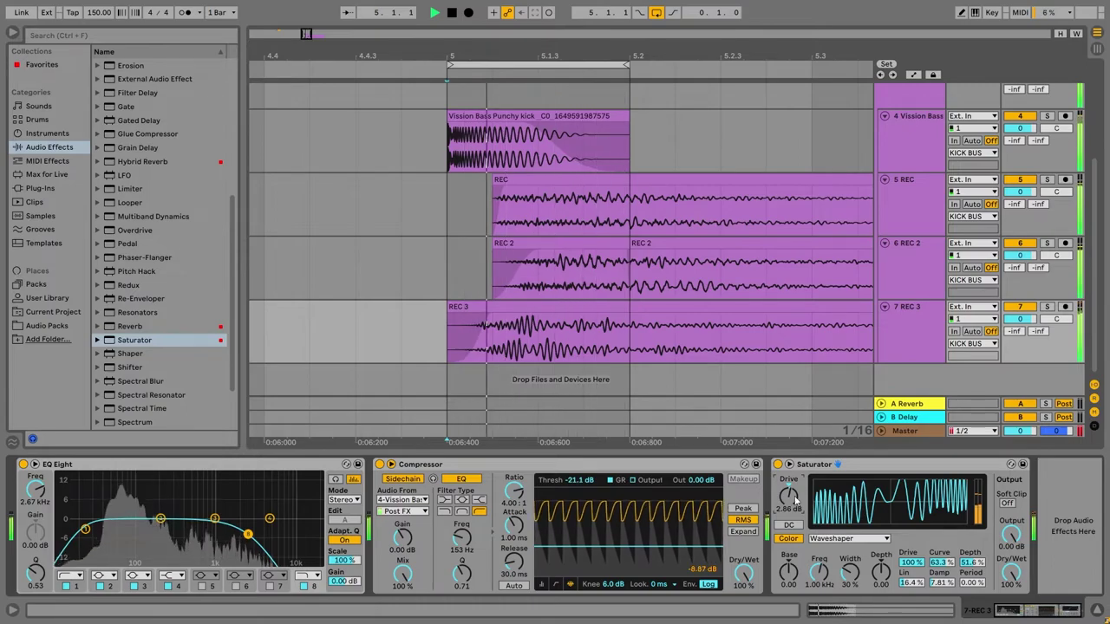
# Audition the Sinoid Fold and Hard Curve types in REC 3's Saturator and return to Waveshaper
pyautogui.click(836, 538)
pyautogui.click(836, 505)
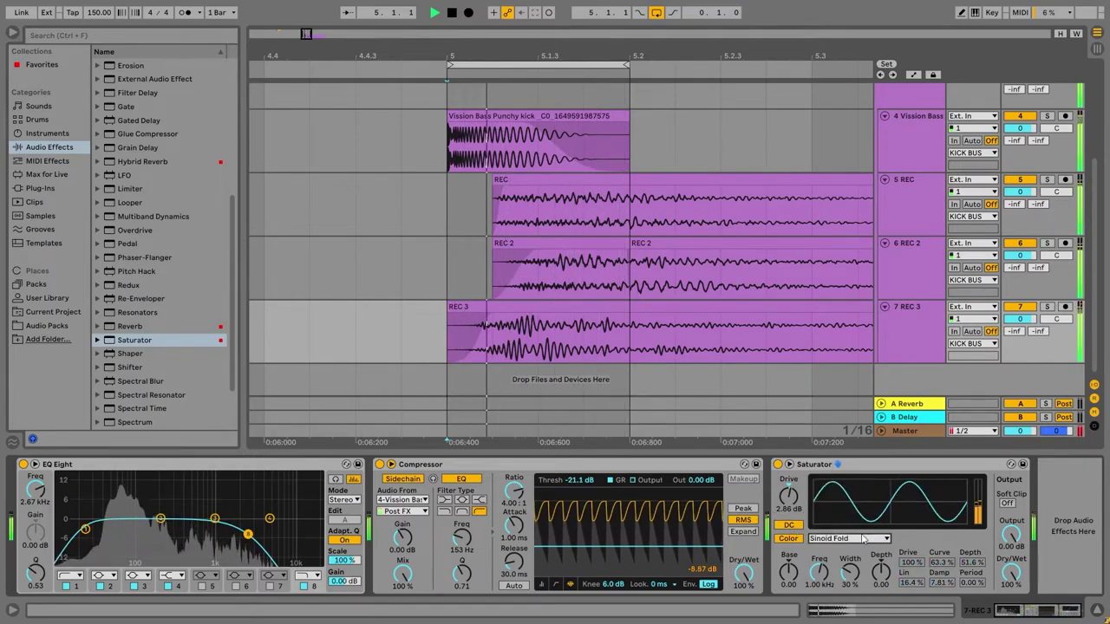
pyautogui.click(861, 541)
pyautogui.click(856, 495)
pyautogui.click(849, 538)
pyautogui.click(855, 497)
pyautogui.click(850, 538)
pyautogui.click(852, 506)
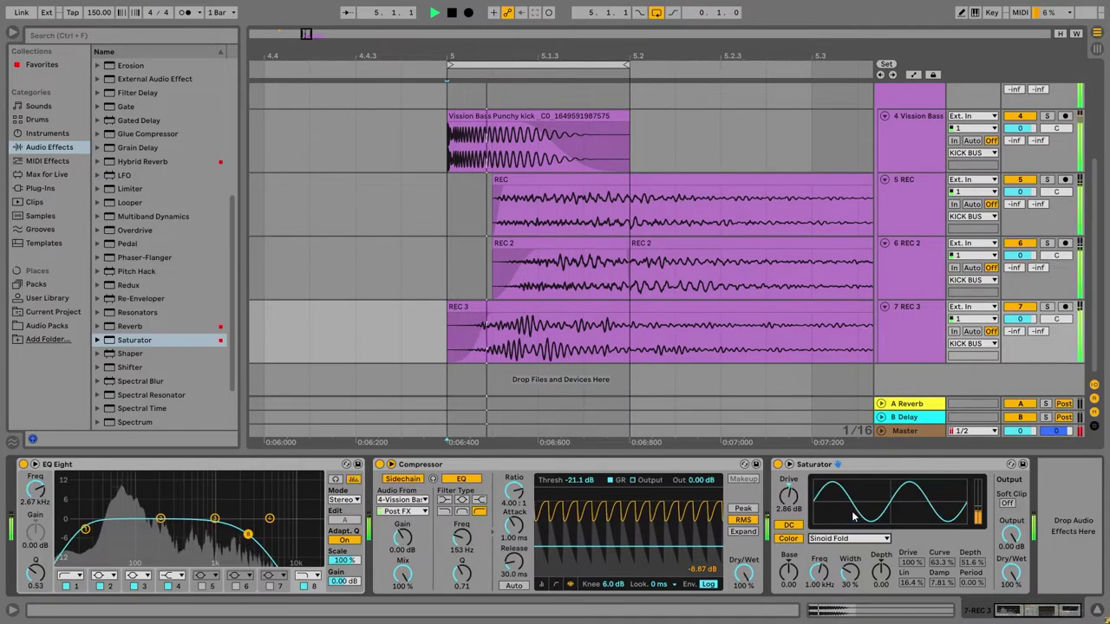
pyautogui.click(852, 539)
pyautogui.click(851, 527)
# Turn on the Saturator's Soft Clip and set the Waveshaper's Depth to 42.2 % and Curve to 28.9 %
pyautogui.moveTo(970, 562); pyautogui.dragTo(970, 574)
pyautogui.click(1008, 503)
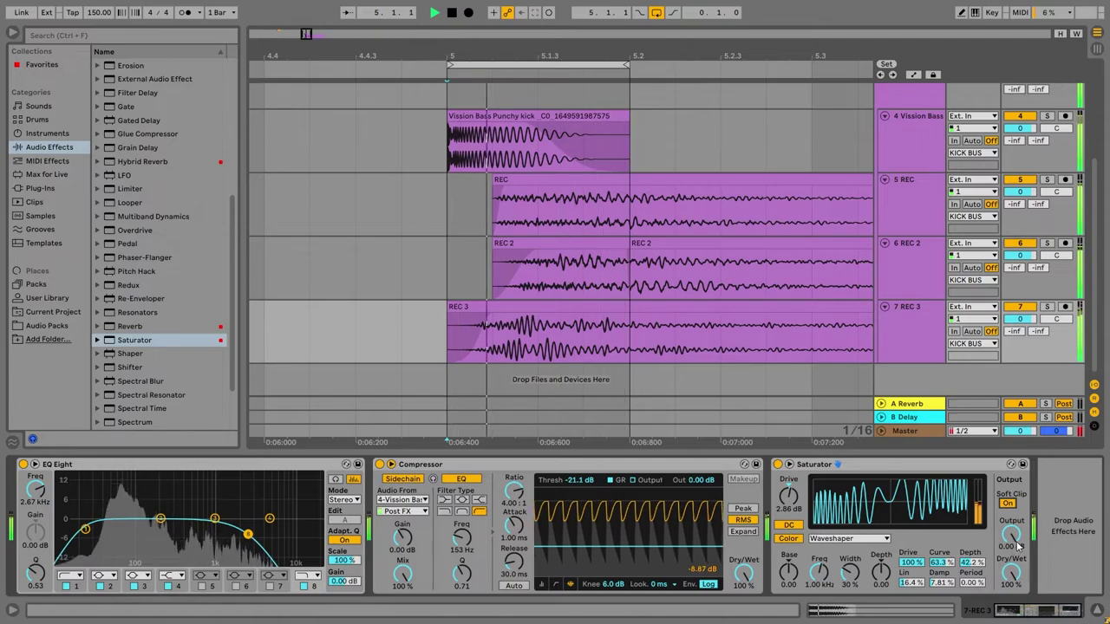
pyautogui.moveTo(1011, 579); pyautogui.dragTo(1011, 574)
pyautogui.moveTo(938, 562); pyautogui.dragTo(938, 600)
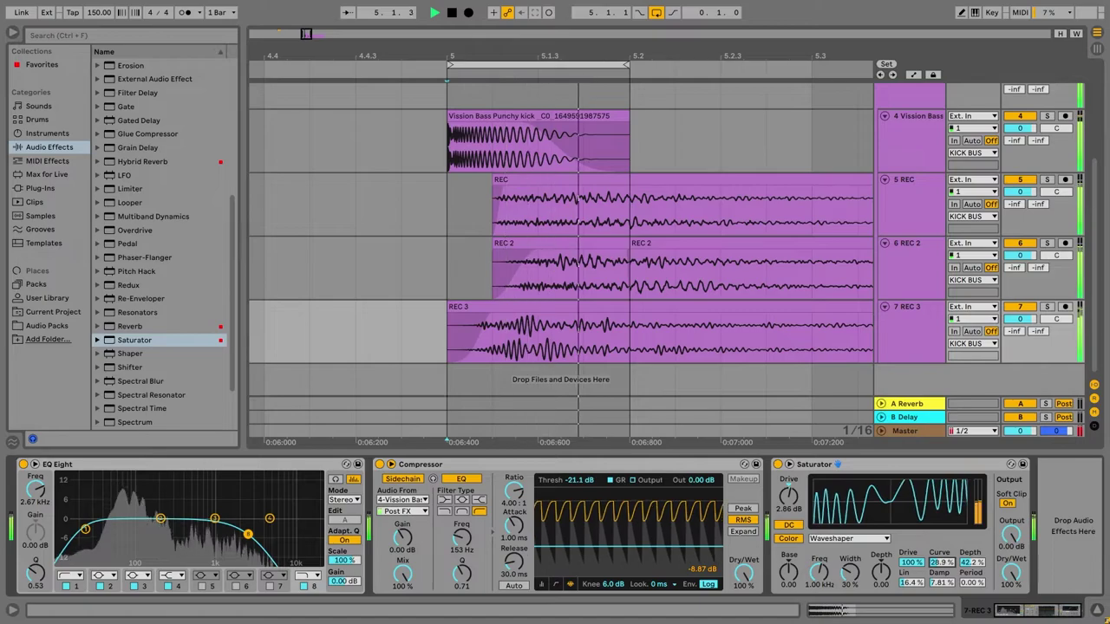
# Listen to REC 3 and REC 2 soloed in turn and check the high-cut band in REC 2's EQ Eight
pyautogui.click(569, 312)
pyautogui.click(1046, 308)
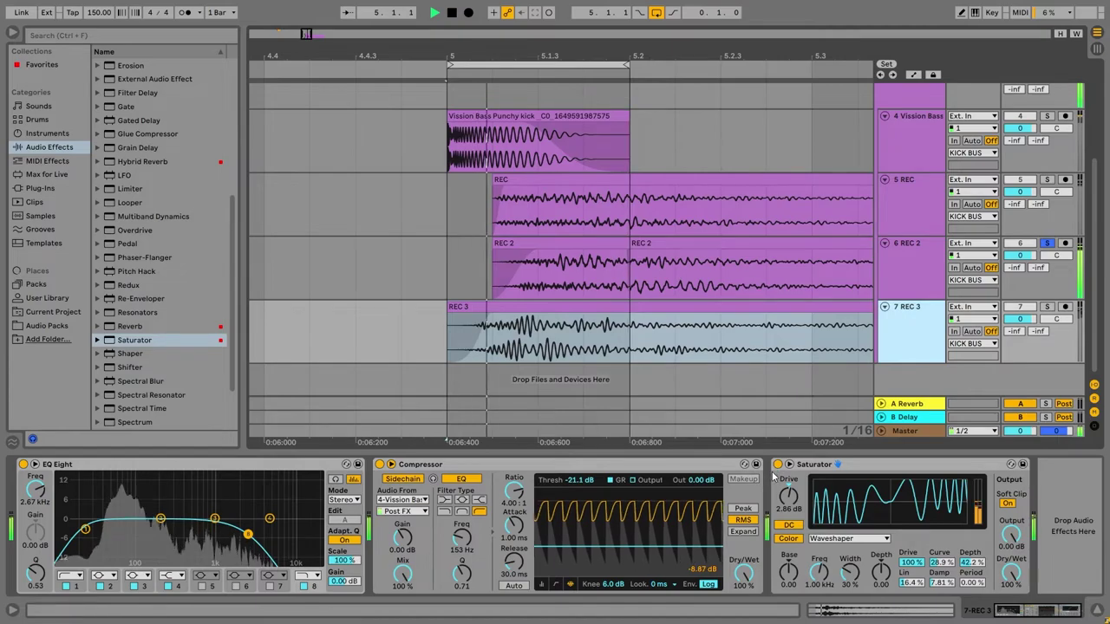
pyautogui.click(1046, 244)
pyautogui.click(905, 282)
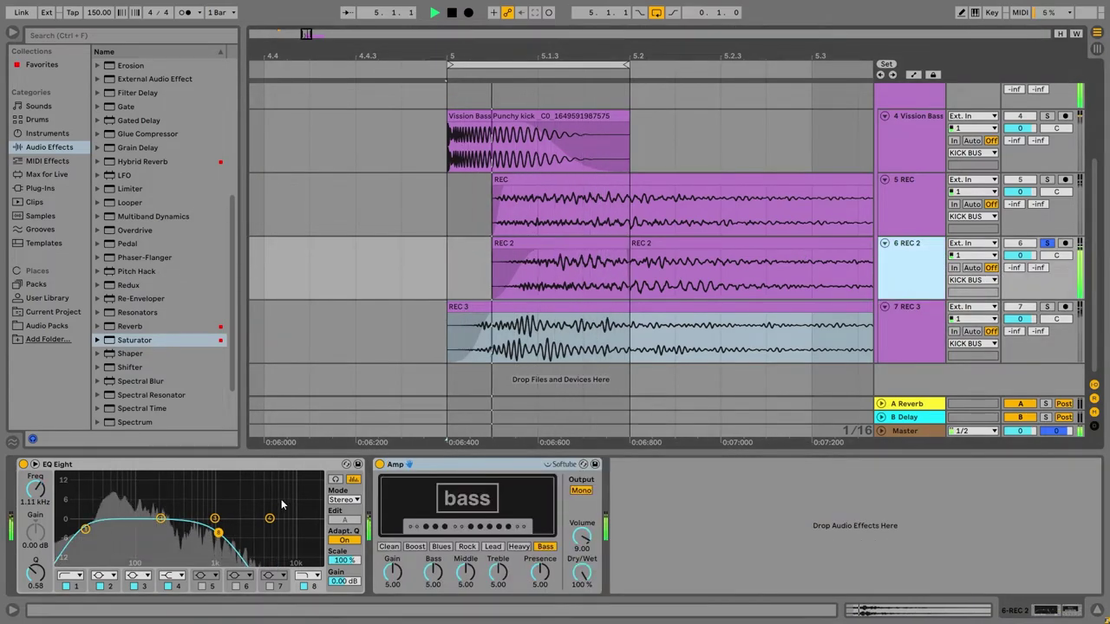
pyautogui.click(218, 533)
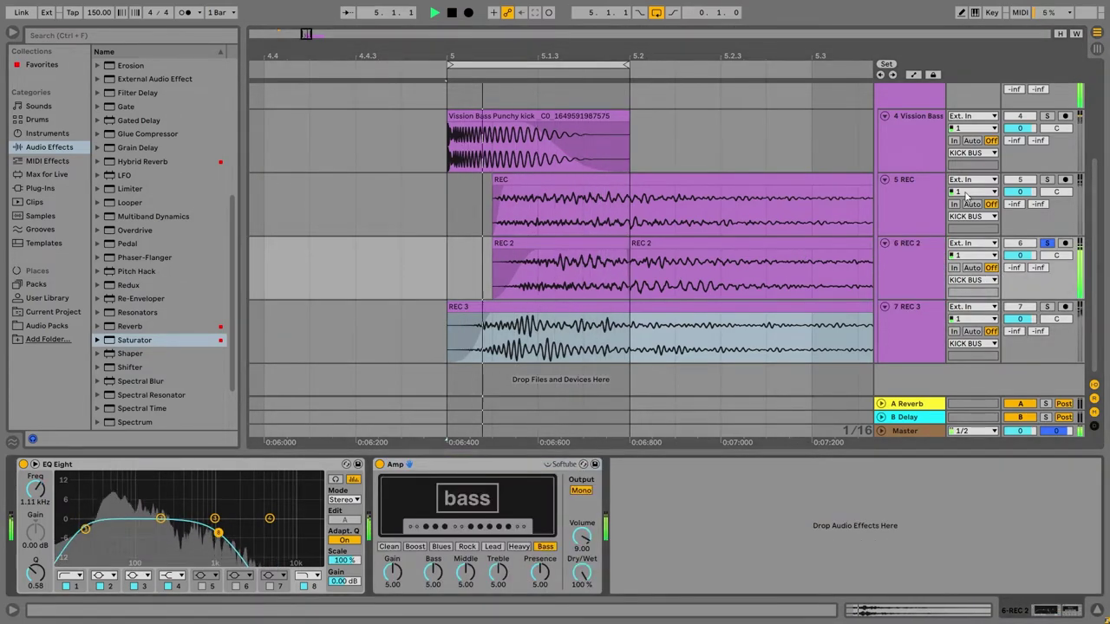
# Solo REC, set its EQ Eight high-cut band to 808 Hz with Q 0.49, and turn the solo off
pyautogui.click(1047, 181)
pyautogui.click(909, 219)
pyautogui.moveTo(240, 536); pyautogui.dragTo(205, 539)
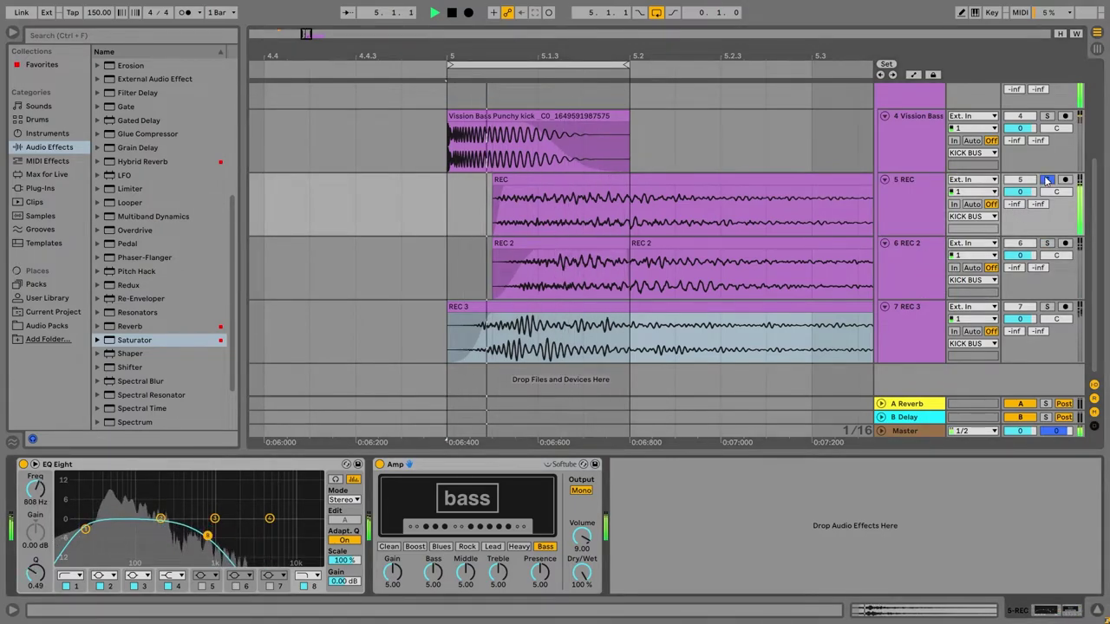
pyautogui.click(1046, 180)
pyautogui.click(936, 203)
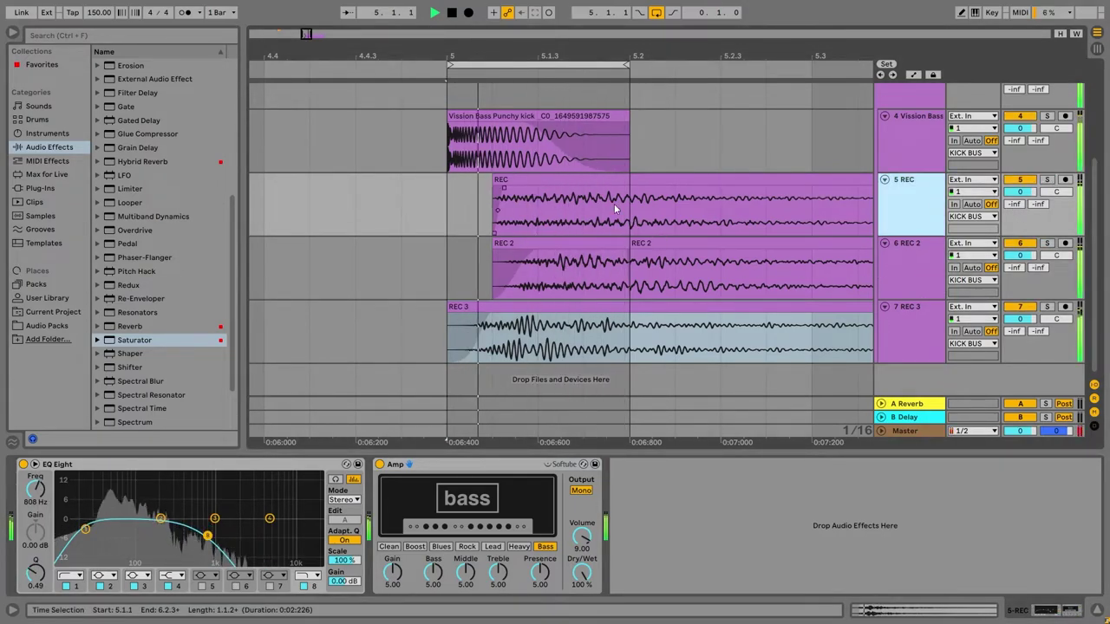
# Solo the kick track, add Pedal after its EQ Eight, and choose the Distort type after trying Fuzz
pyautogui.click(538, 116)
pyautogui.scroll(3, 812, 178)
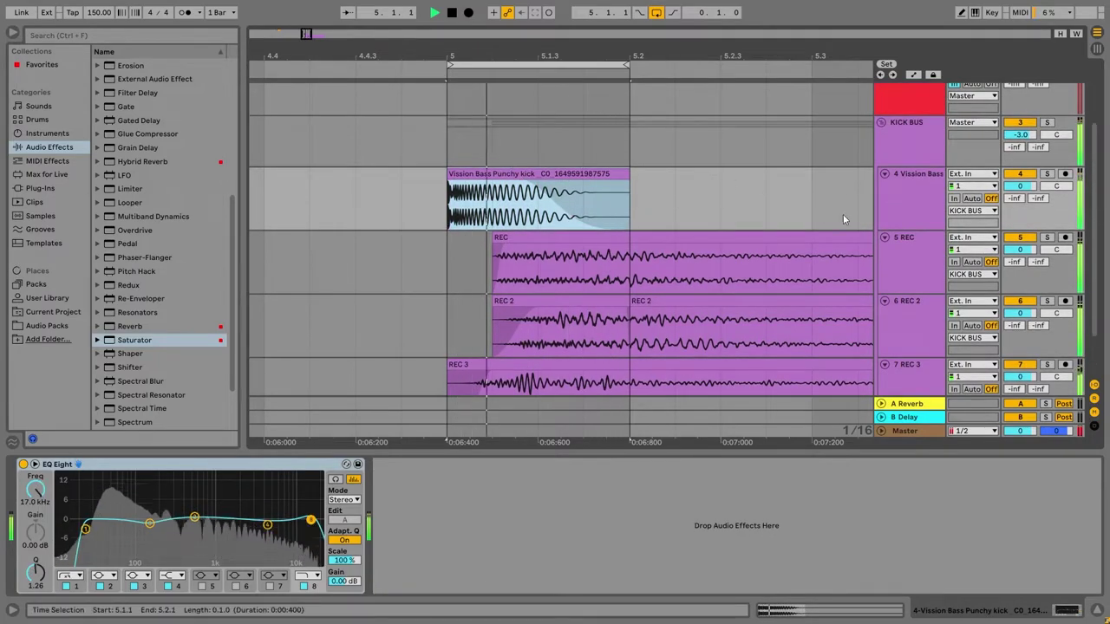
pyautogui.click(1046, 174)
pyautogui.click(887, 215)
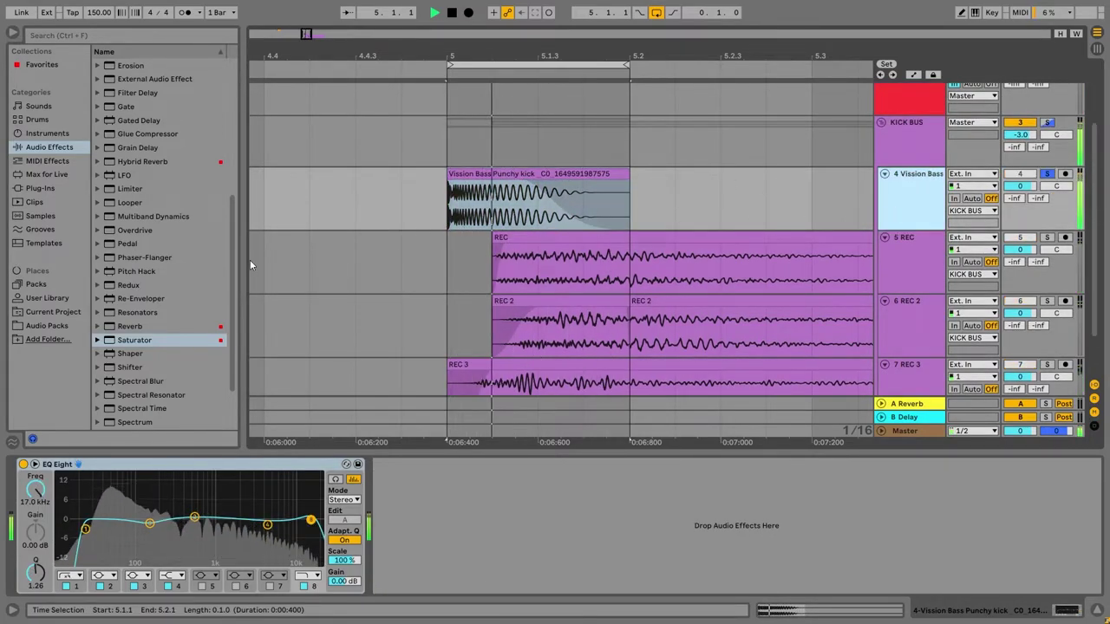
pyautogui.scroll(3, 147, 332)
pyautogui.doubleClick(130, 316)
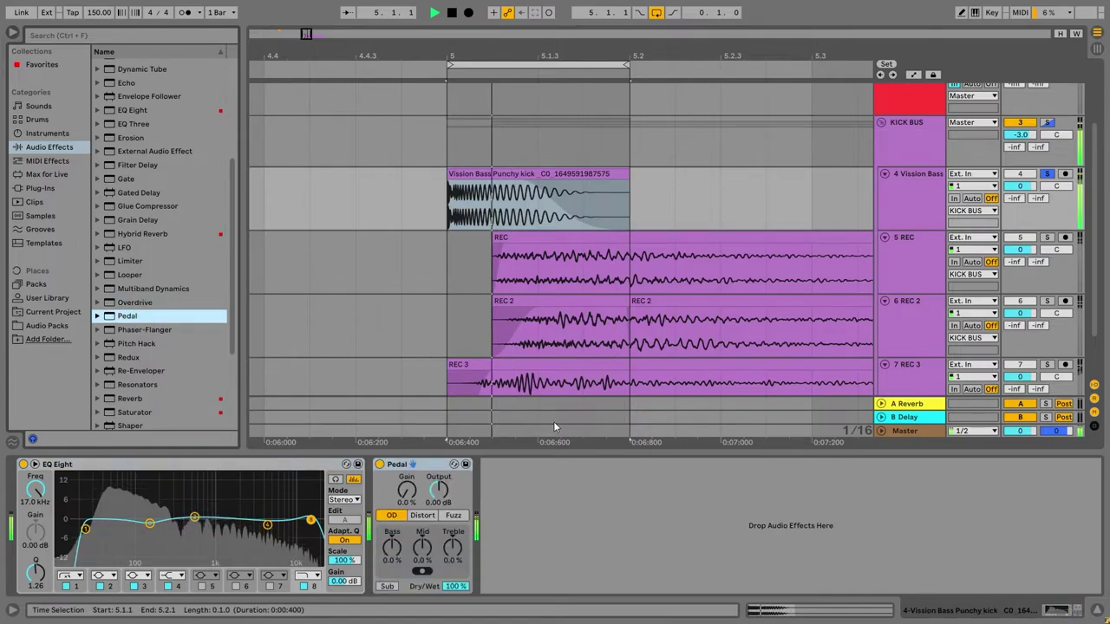
pyautogui.click(452, 516)
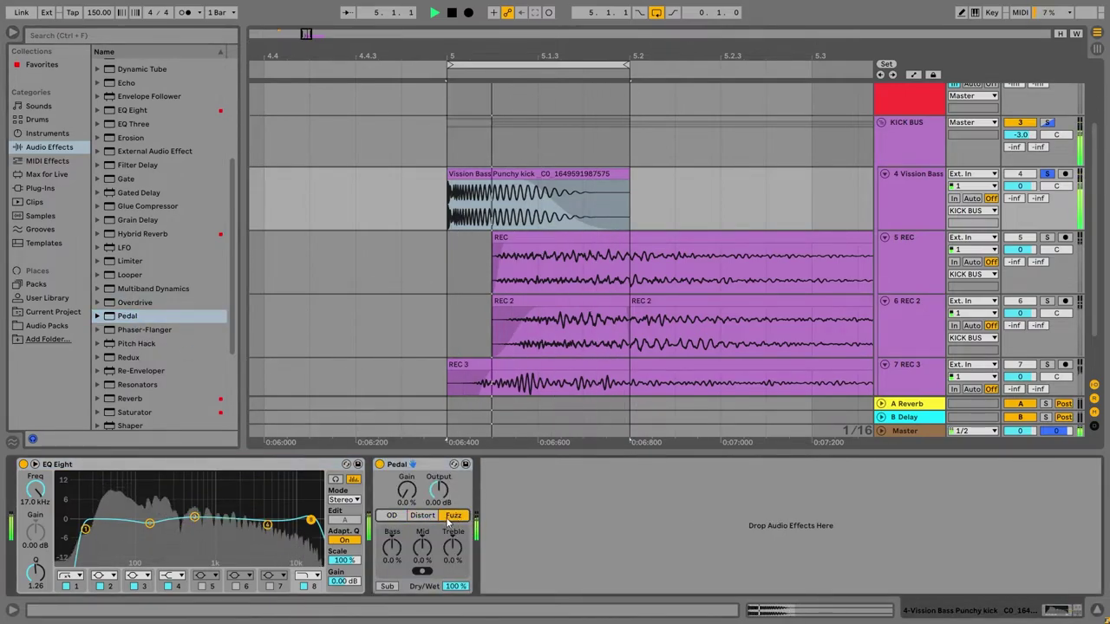
pyautogui.click(422, 515)
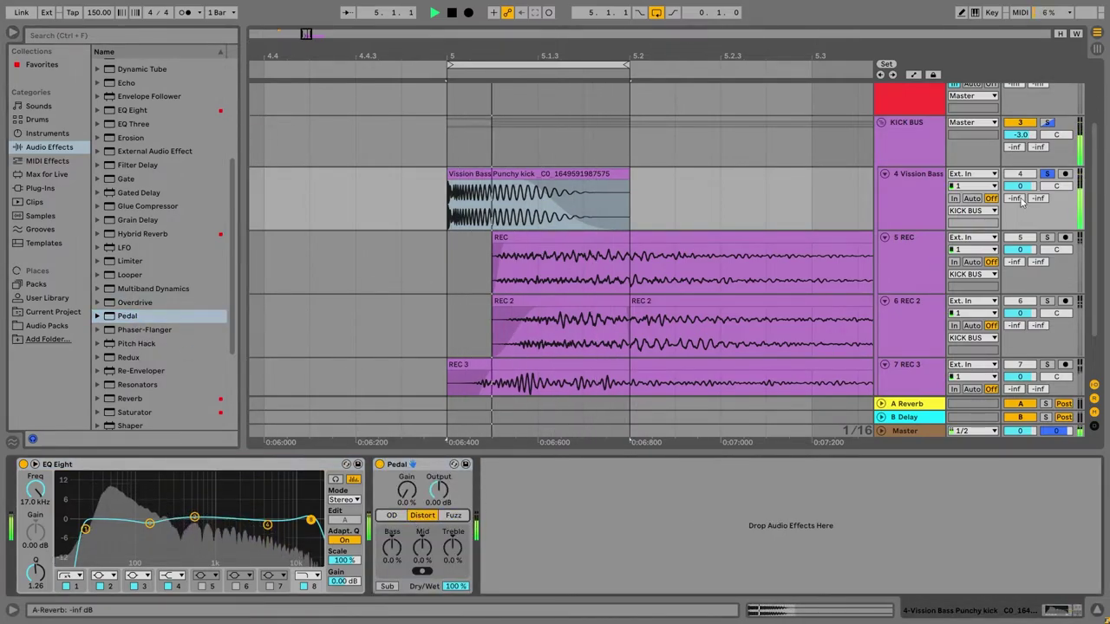
# Unsolo the kick and move its Pedal to the REC 2 track, and from there to the end of REC 3's chain
pyautogui.click(1047, 174)
pyautogui.moveTo(417, 468); pyautogui.dragTo(498, 322)
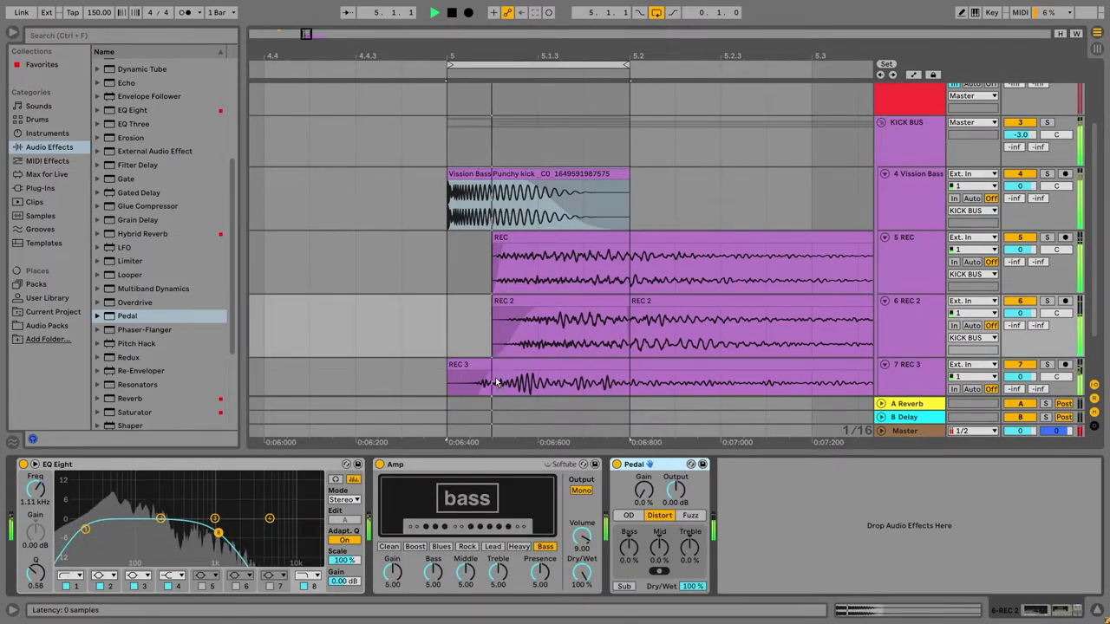
pyautogui.moveTo(496, 381); pyautogui.dragTo(496, 382)
# Change REC 3's Saturator to the Hard Curve type and collapse its Compressor and Saturator devices
pyautogui.scroll(-2, 696, 365)
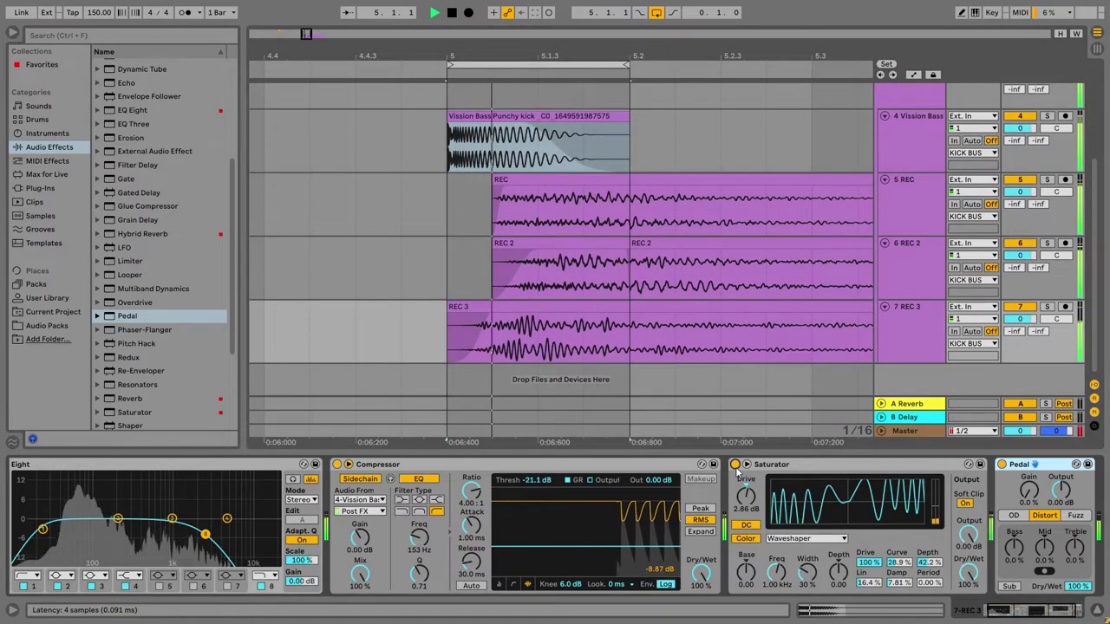
pyautogui.click(802, 537)
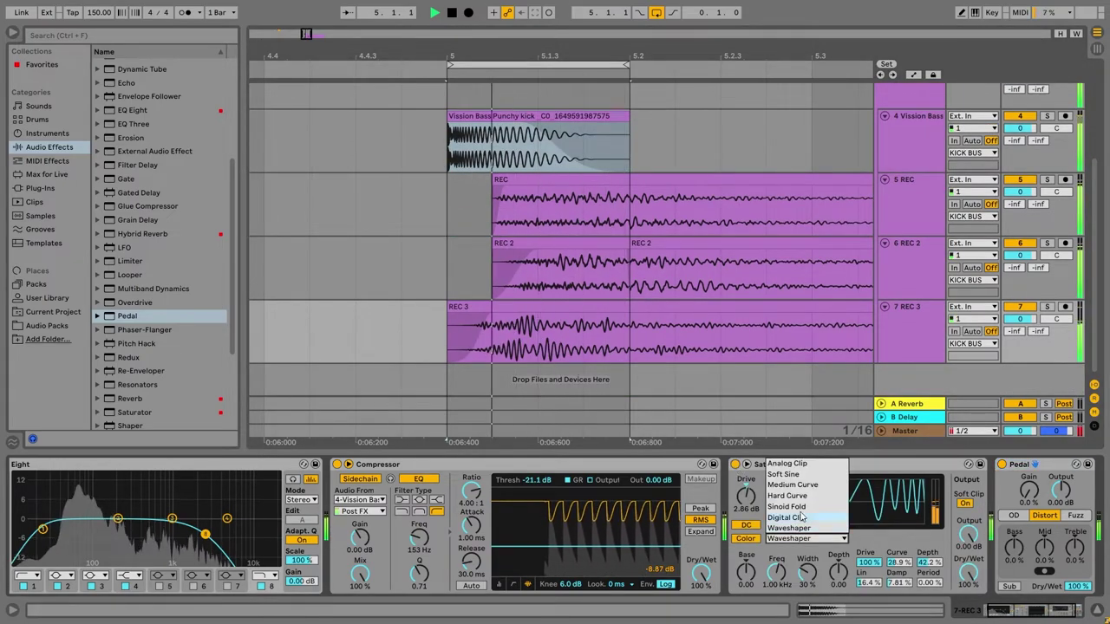
pyautogui.click(800, 527)
pyautogui.click(802, 537)
pyautogui.click(787, 495)
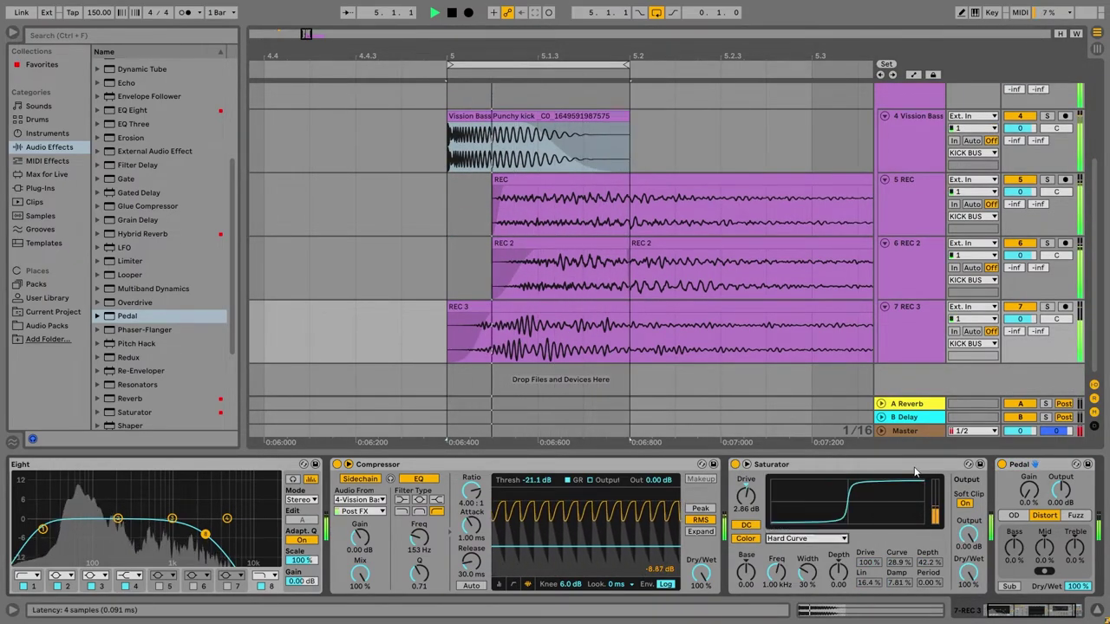
pyautogui.click(565, 468)
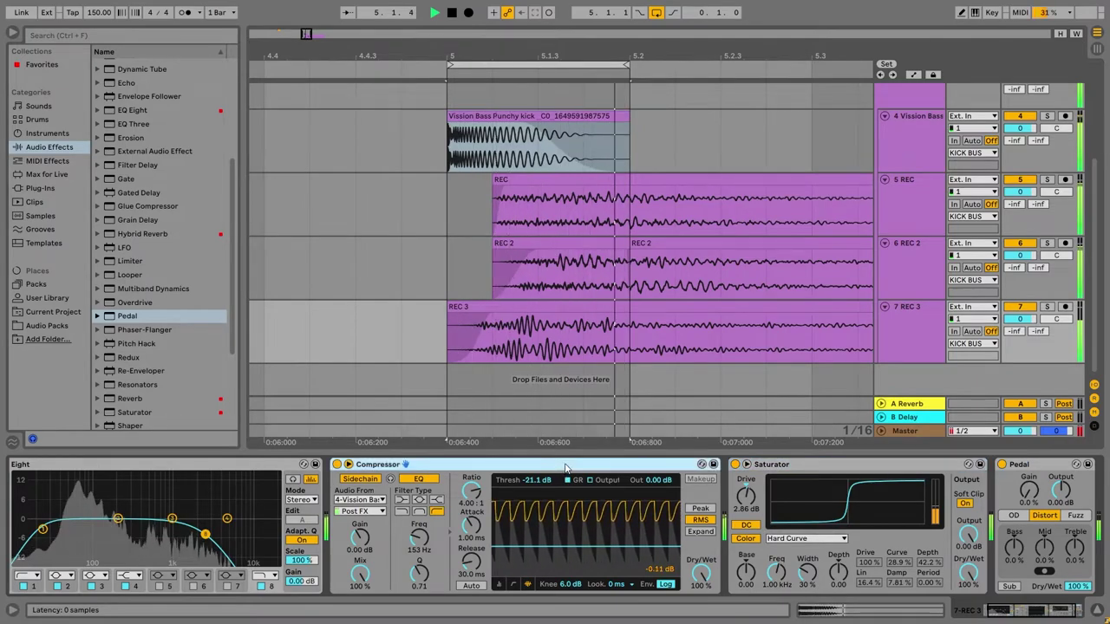
pyautogui.doubleClick(565, 464)
pyautogui.doubleClick(504, 464)
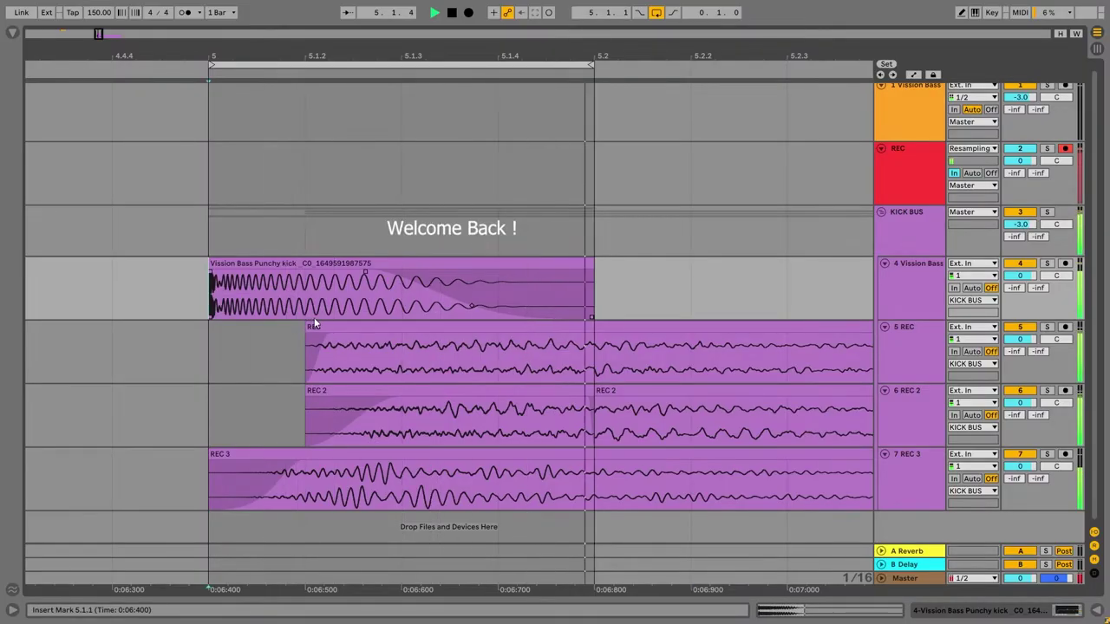
# Listen to the REC, REC 2 and REC 3 tracks soloed one after another
pyautogui.click(1047, 328)
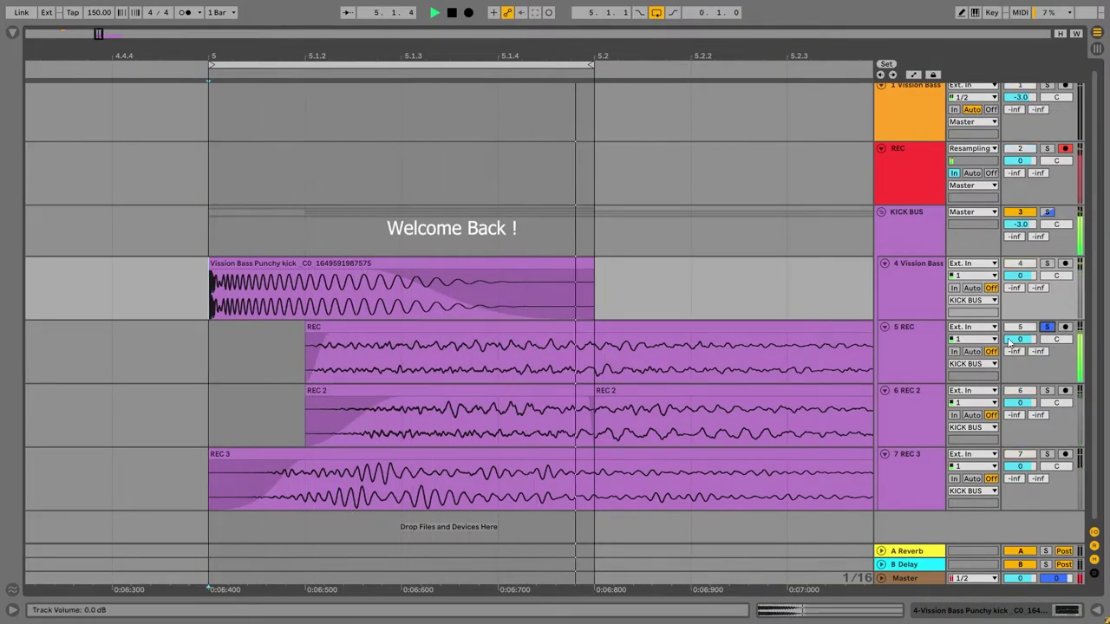
pyautogui.click(1046, 391)
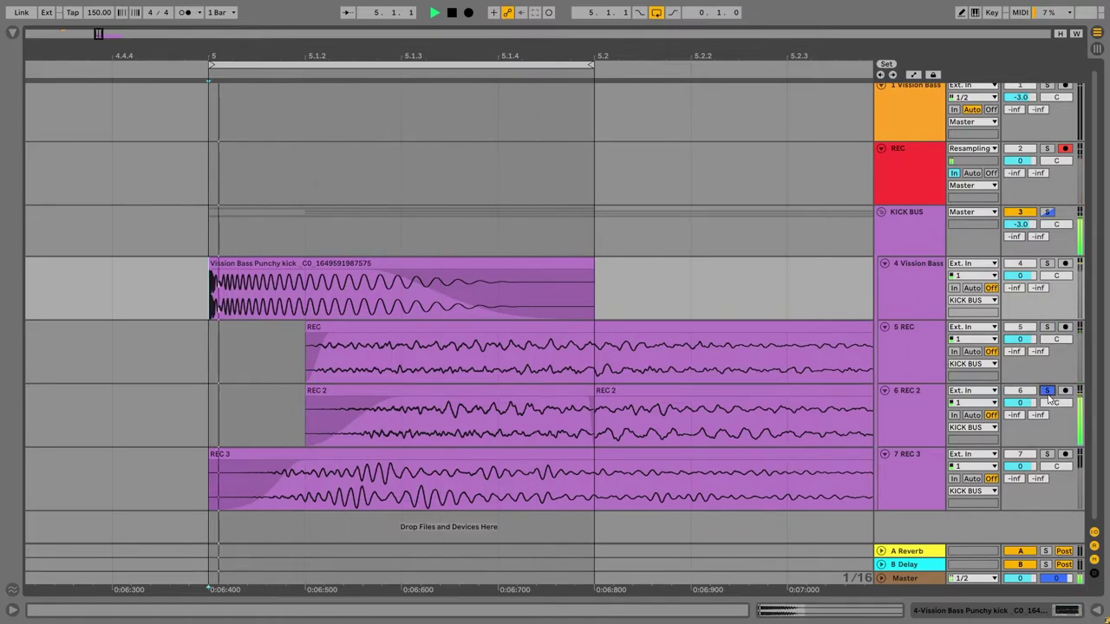
pyautogui.click(1047, 454)
# Show REC 3's device chain and switch its Pedal to the OD type while the track is soloed
pyautogui.doubleClick(912, 497)
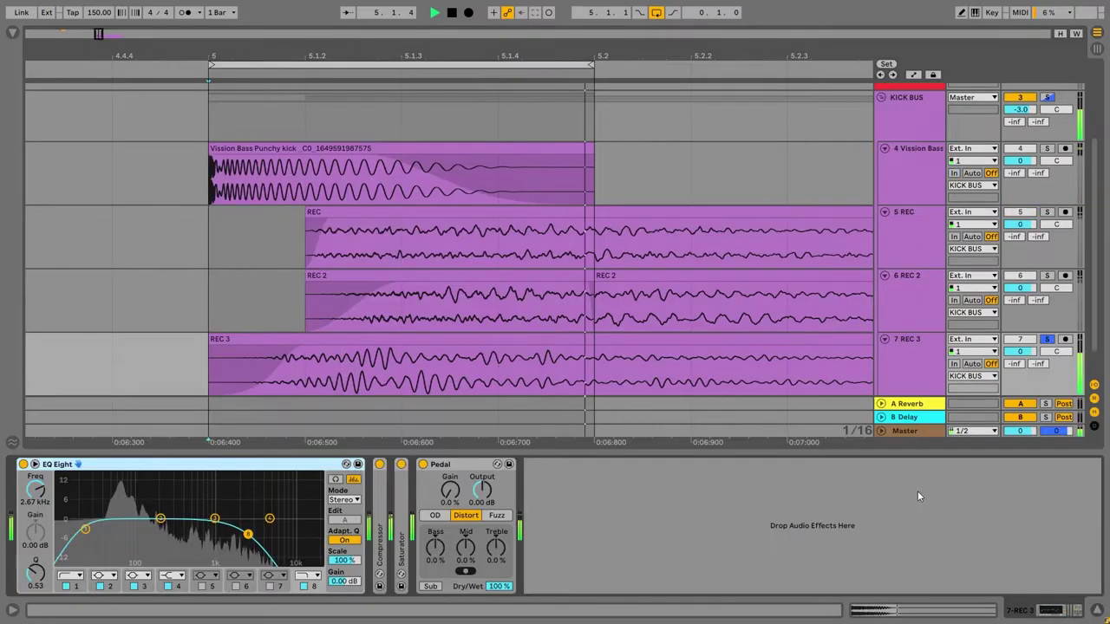
pyautogui.press('space')
pyautogui.click(434, 515)
pyautogui.press('space')
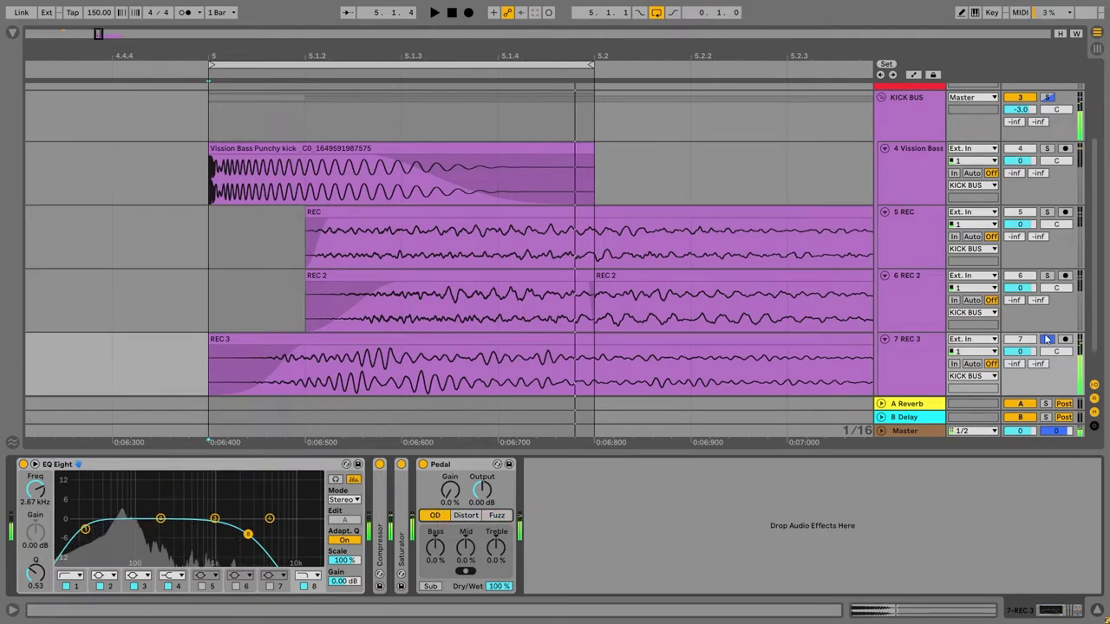
# Unsolo REC 3 and switch its Pedal to the Fuzz type while the whole mix plays
pyautogui.click(1048, 339)
pyautogui.press('space')
pyautogui.scroll(-1, 439, 341)
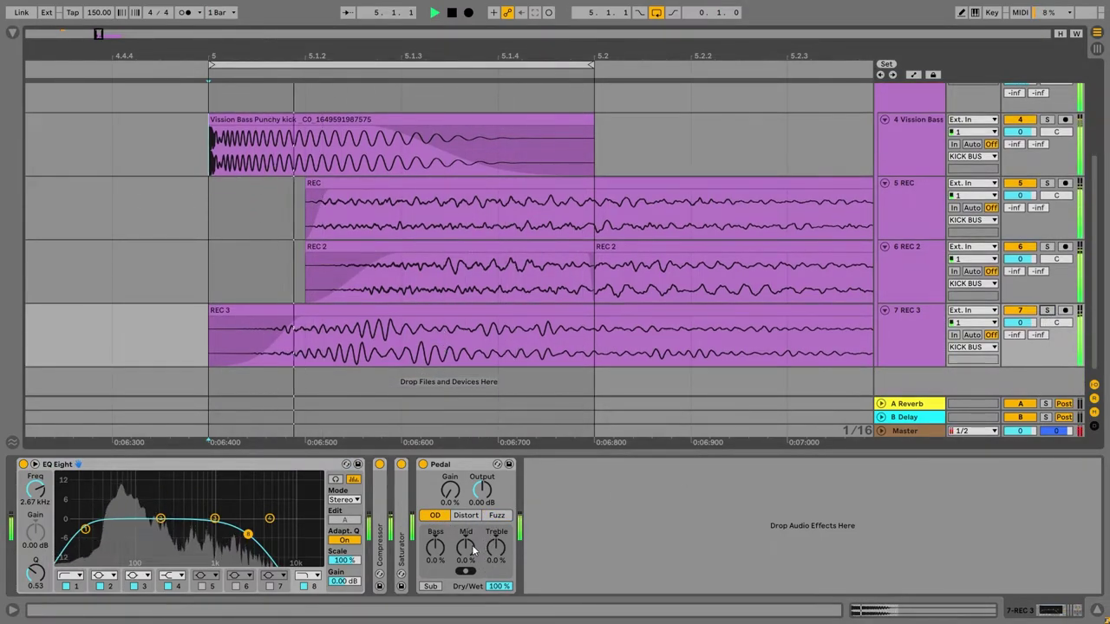
pyautogui.click(465, 515)
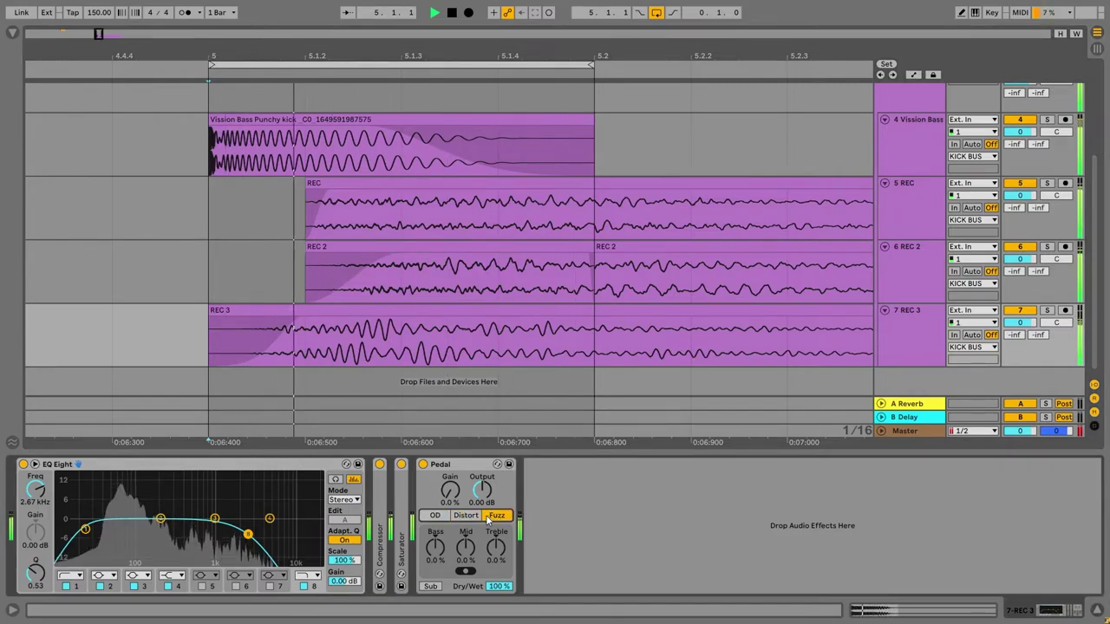
# Add a Utility with 51% Width after REC 3's Pedal and lower its EQ Eight band 2 to -5.08 dB at 170 Hz
pyautogui.click(14, 33)
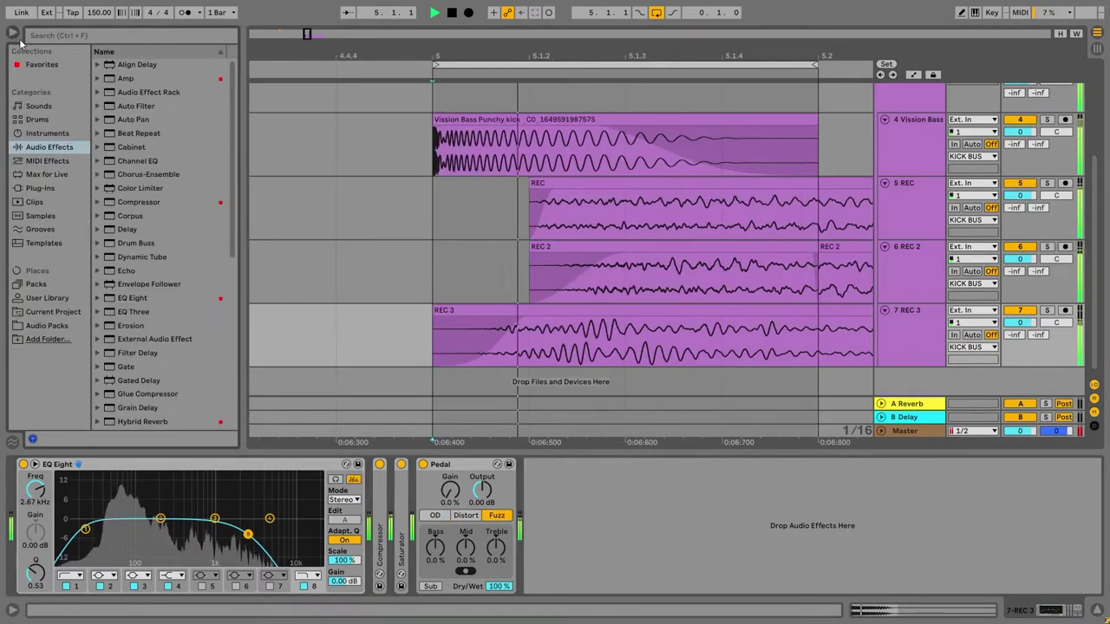
pyautogui.moveTo(549, 52); pyautogui.dragTo(399, 54)
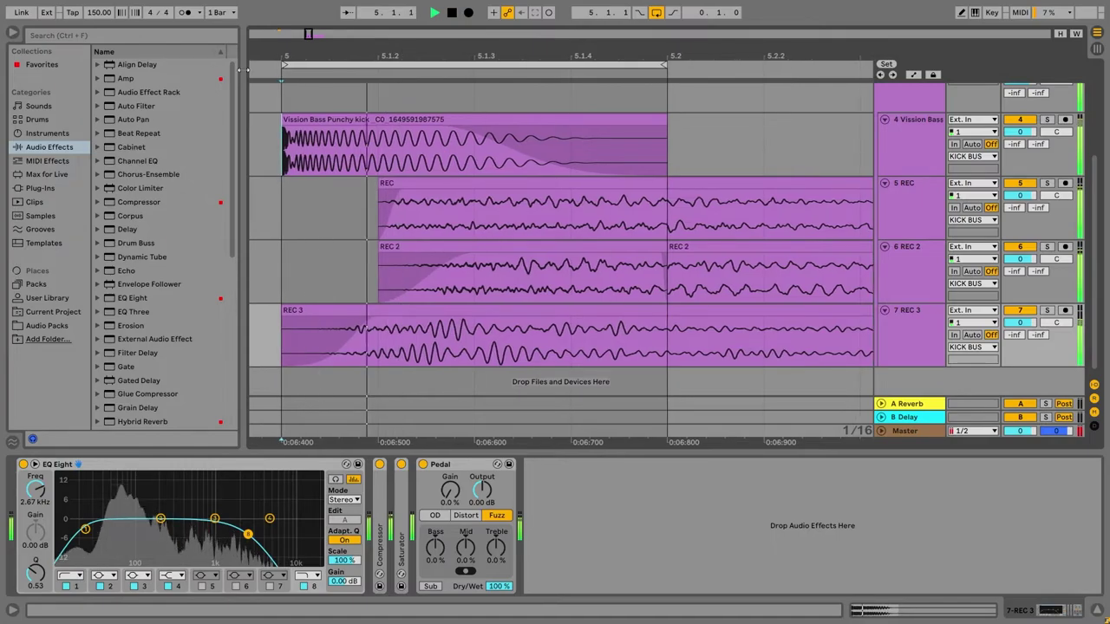
pyautogui.scroll(-8, 192, 346)
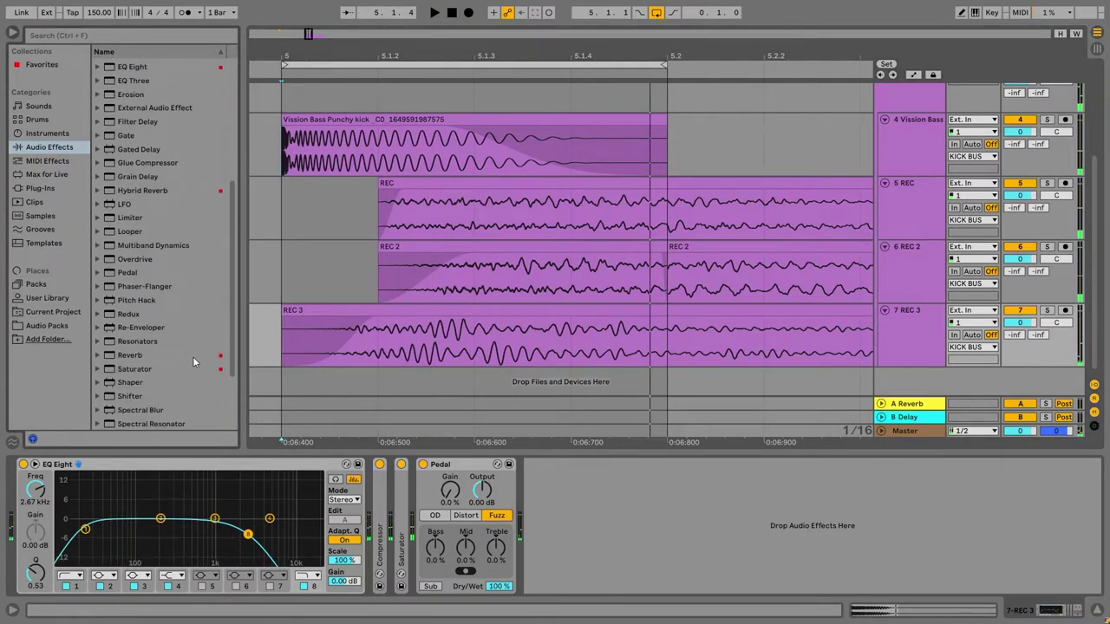
pyautogui.doubleClick(175, 396)
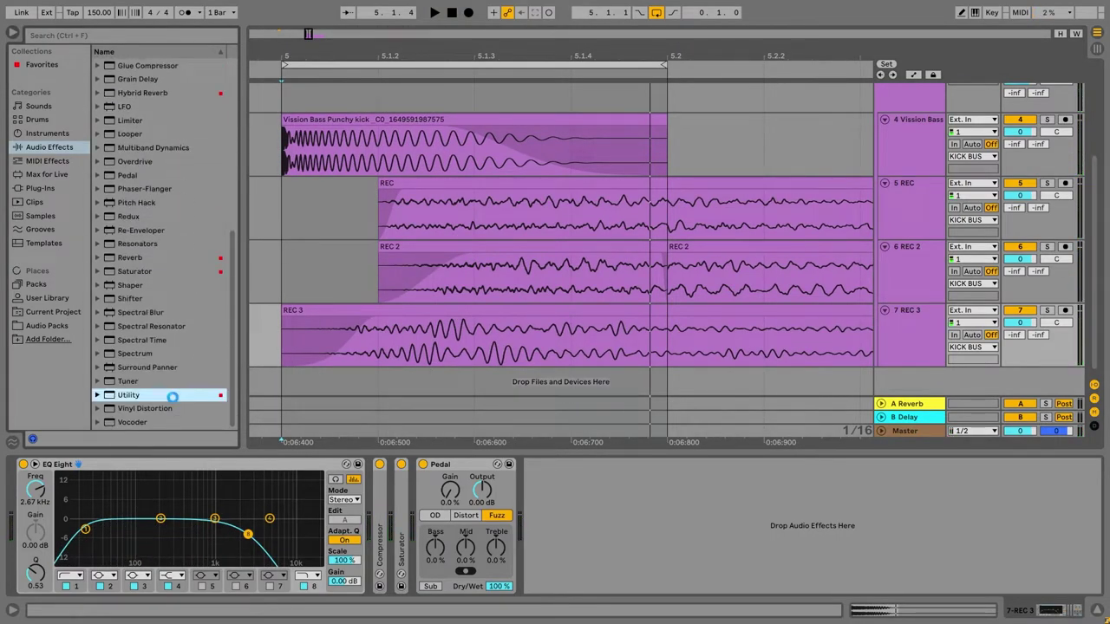
pyautogui.moveTo(552, 538); pyautogui.dragTo(552, 581)
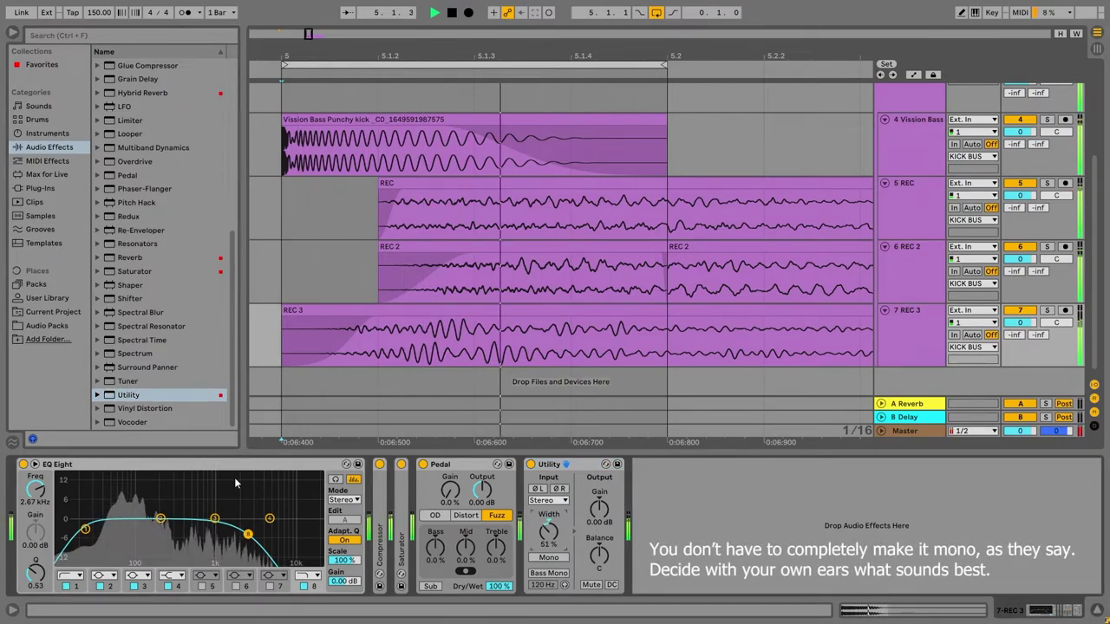
pyautogui.moveTo(160, 521); pyautogui.dragTo(168, 539)
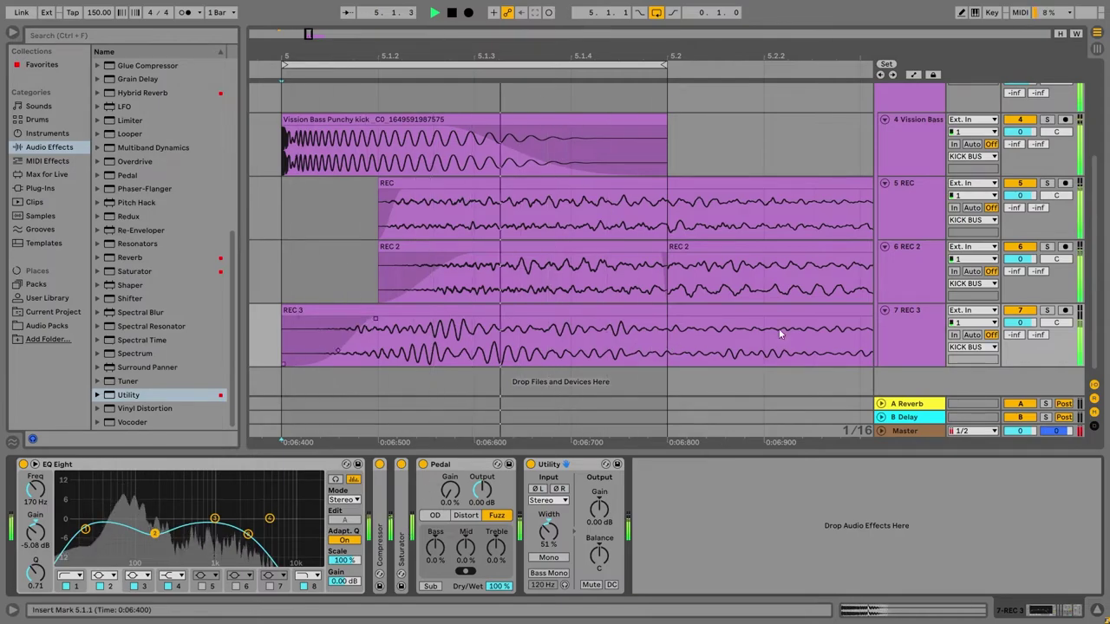
# Try to slide REC 3's waveform inside its clip without moving the clip itself
pyautogui.click(902, 343)
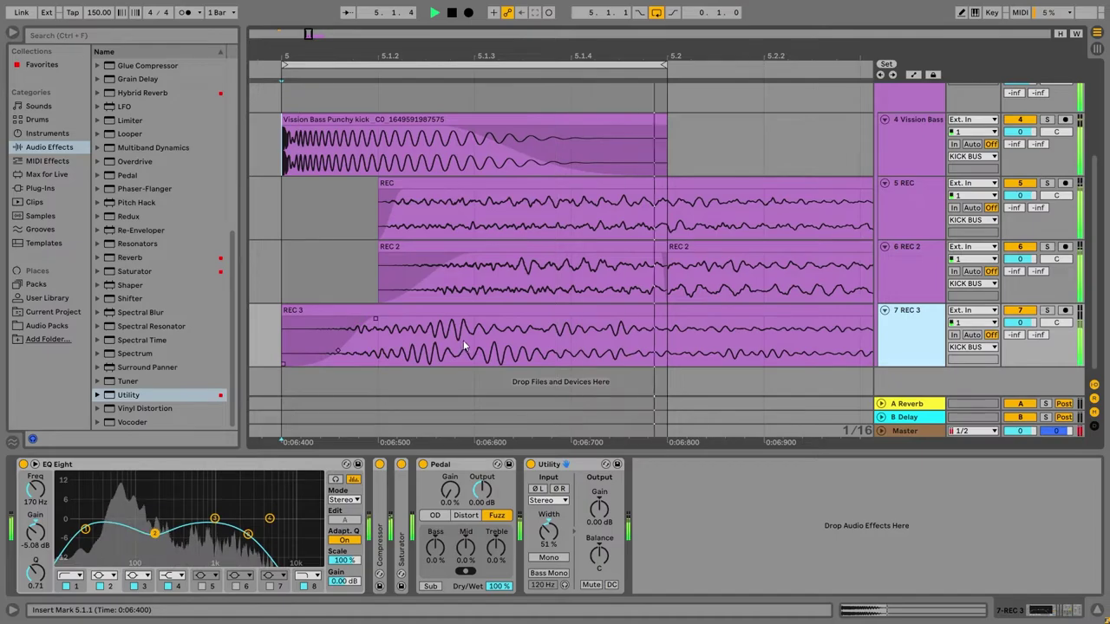
pyautogui.click(518, 343)
pyautogui.click(524, 349)
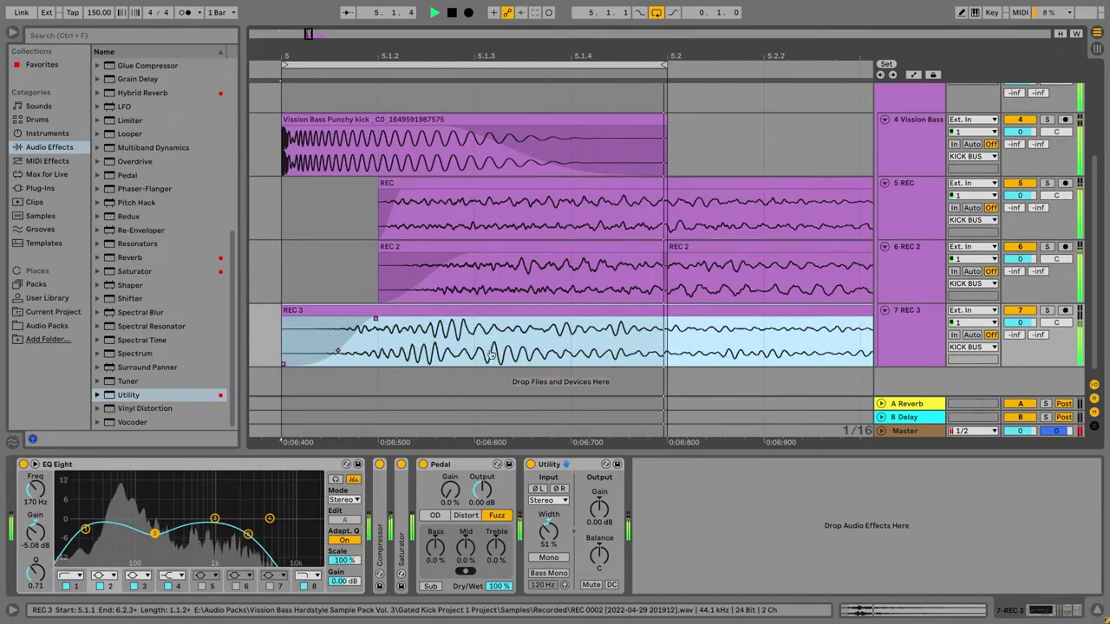
pyautogui.moveTo(518, 356); pyautogui.dragTo(594, 355)
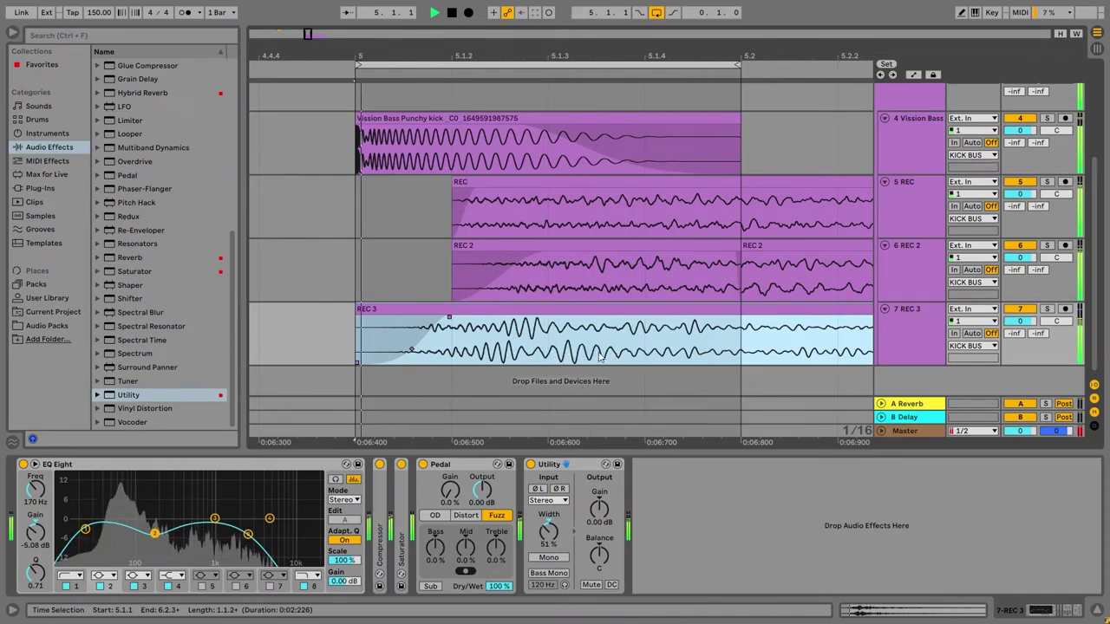
pyautogui.click(644, 351)
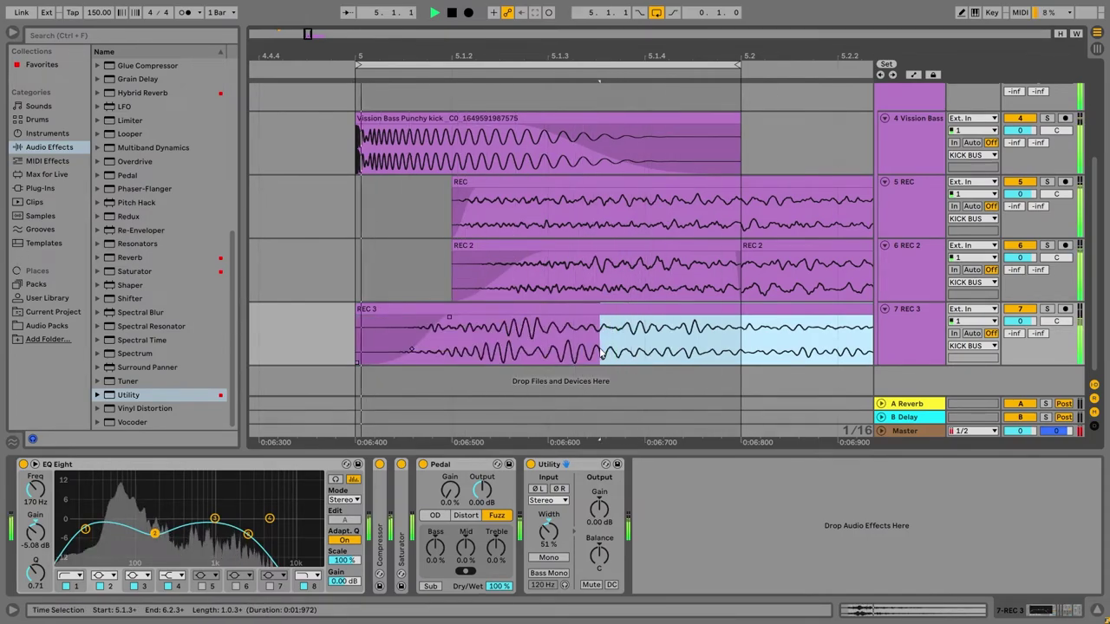
pyautogui.moveTo(634, 342)
pyautogui.mouseDown()
pyautogui.moveTo(596, 342)
pyautogui.moveTo(629, 341)
pyautogui.mouseUp()
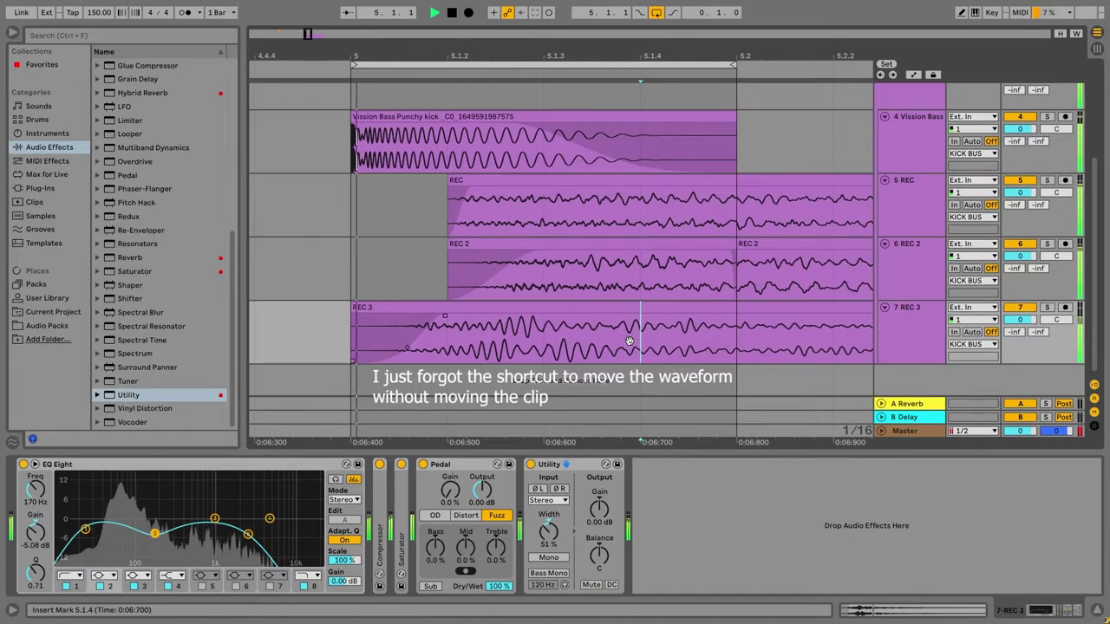
pyautogui.click(618, 348)
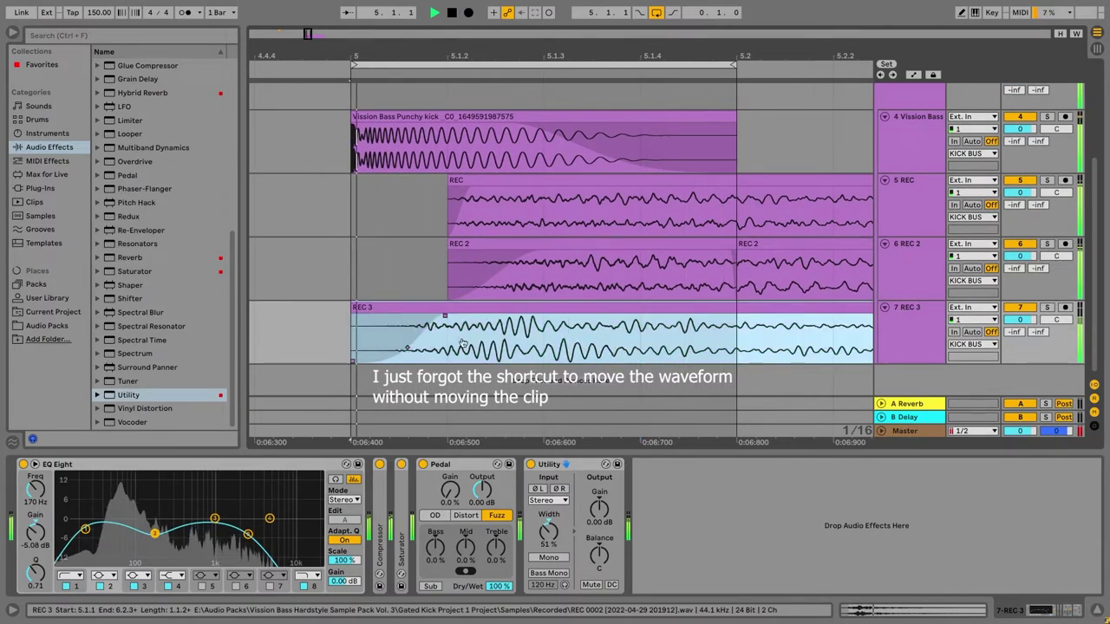
pyautogui.press('space')
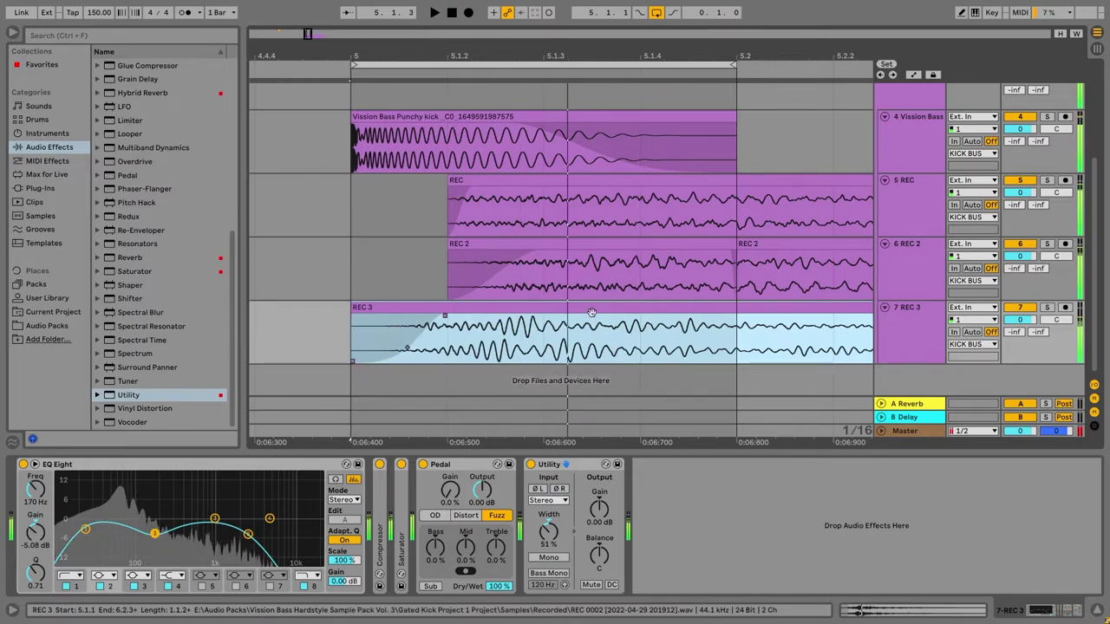
# Try moving the REC 3 clip earlier to 4.4.4 and trimming its start to 5.1.1, and undo both changes
pyautogui.moveTo(593, 305); pyautogui.dragTo(496, 305)
pyautogui.press('space')
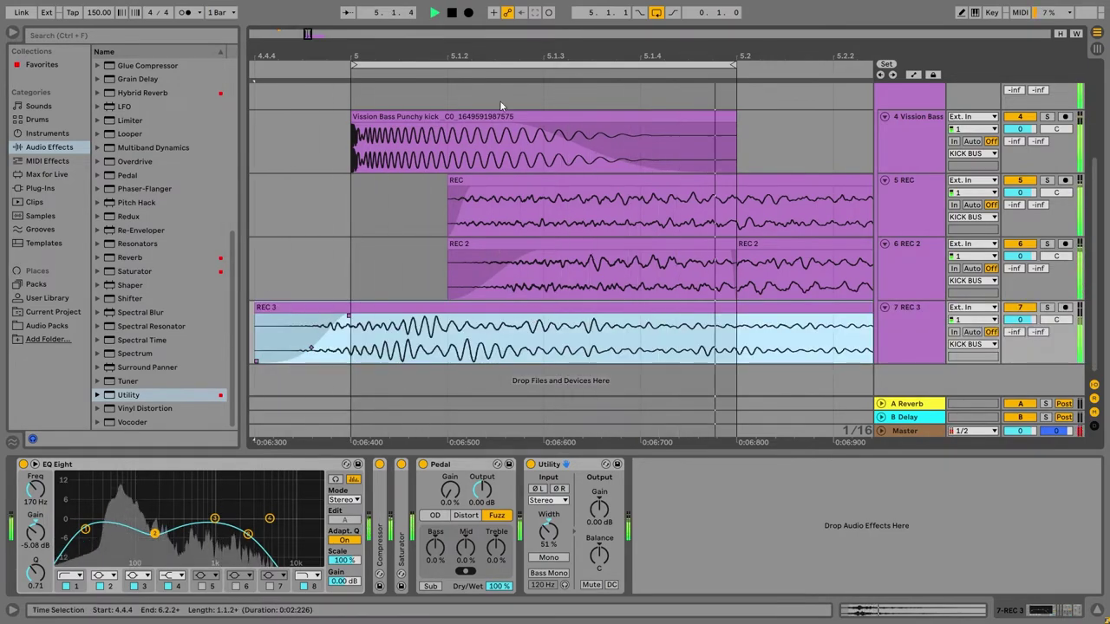
pyautogui.moveTo(495, 49); pyautogui.dragTo(507, 26)
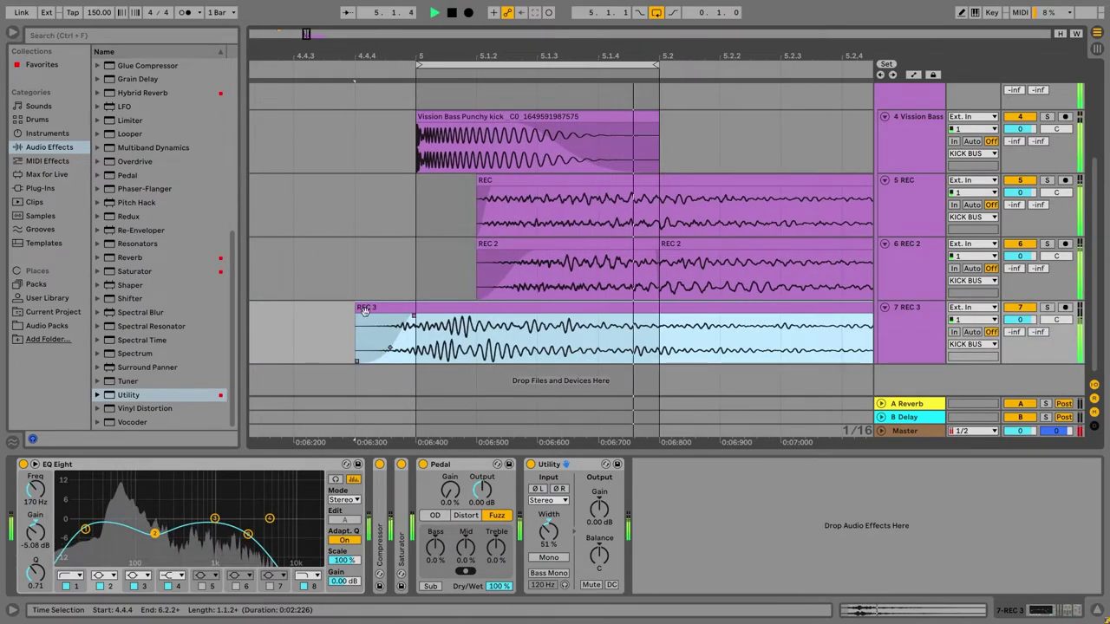
pyautogui.moveTo(357, 306); pyautogui.dragTo(406, 309)
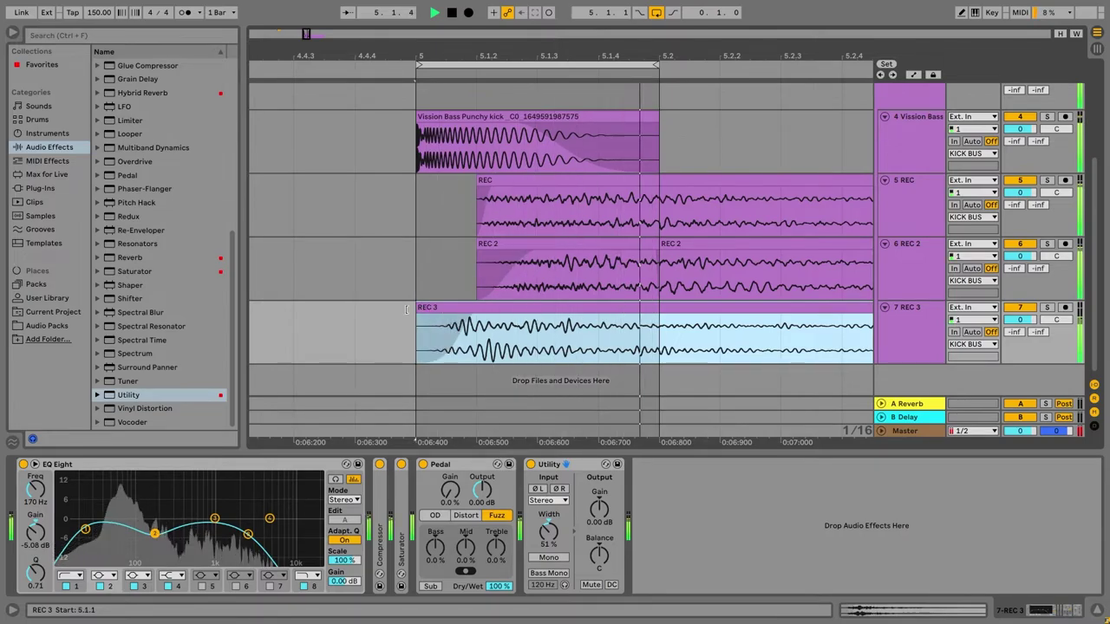
pyautogui.hotkey('ctrl', 'z')
pyautogui.hotkey('ctrl', 'z')
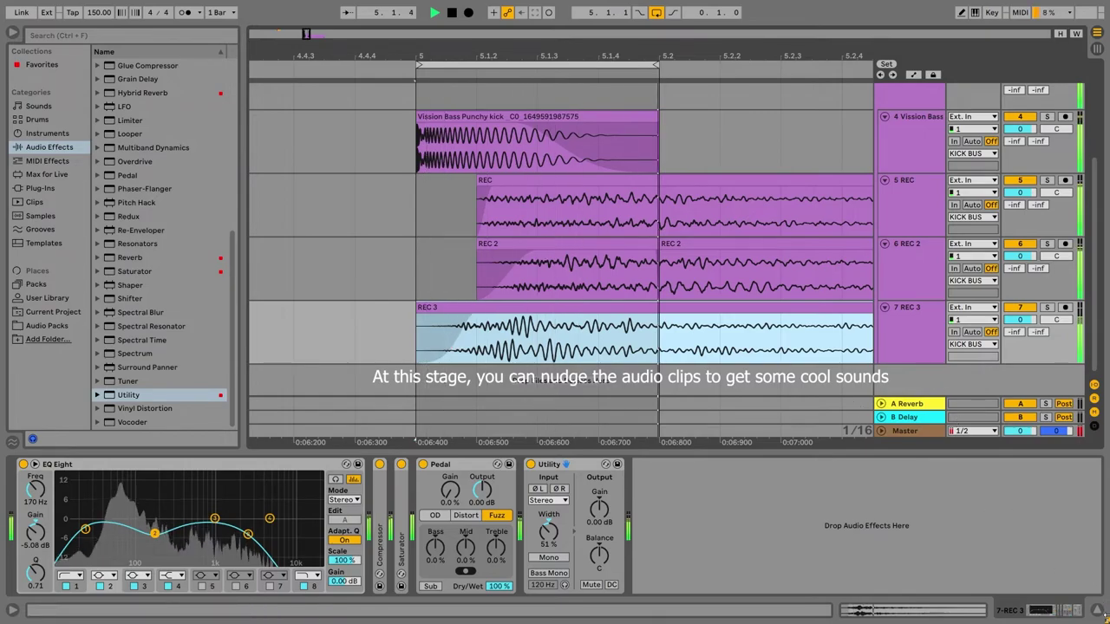
# Move the first REC 2 clip to start at 5.1.1 and delete the second REC 2 clip
pyautogui.moveTo(542, 246); pyautogui.dragTo(498, 246)
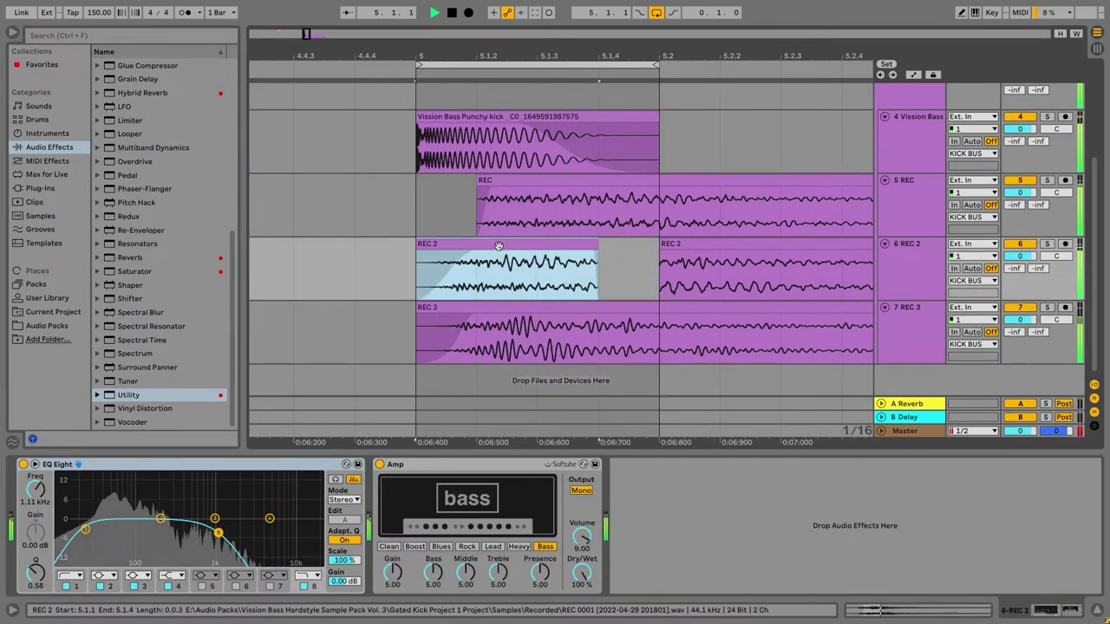
pyautogui.click(698, 244)
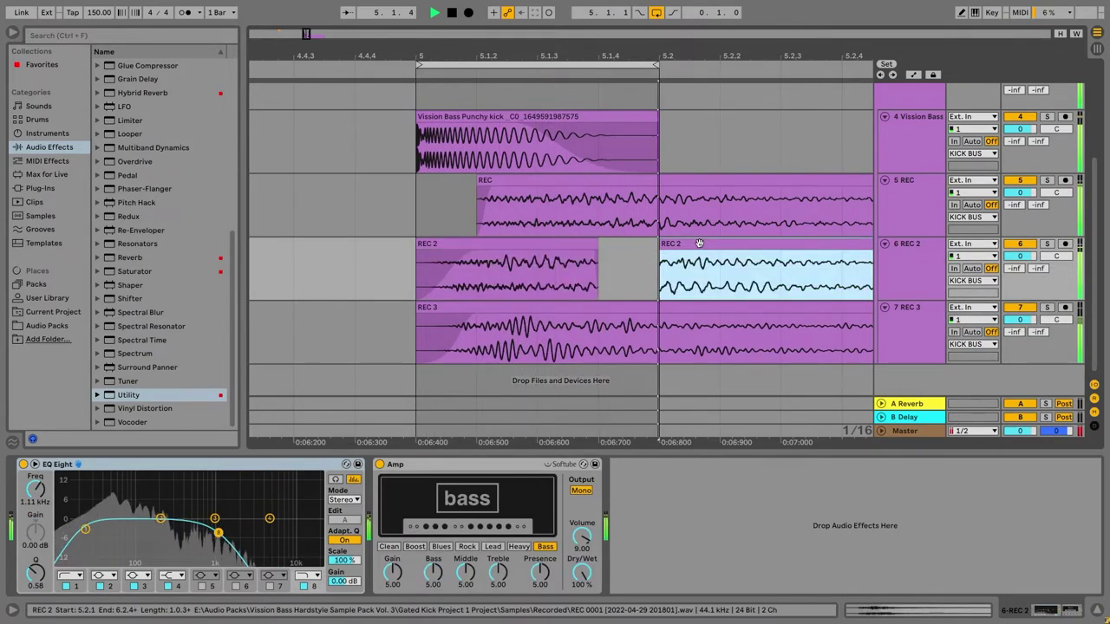
pyautogui.press('Delete')
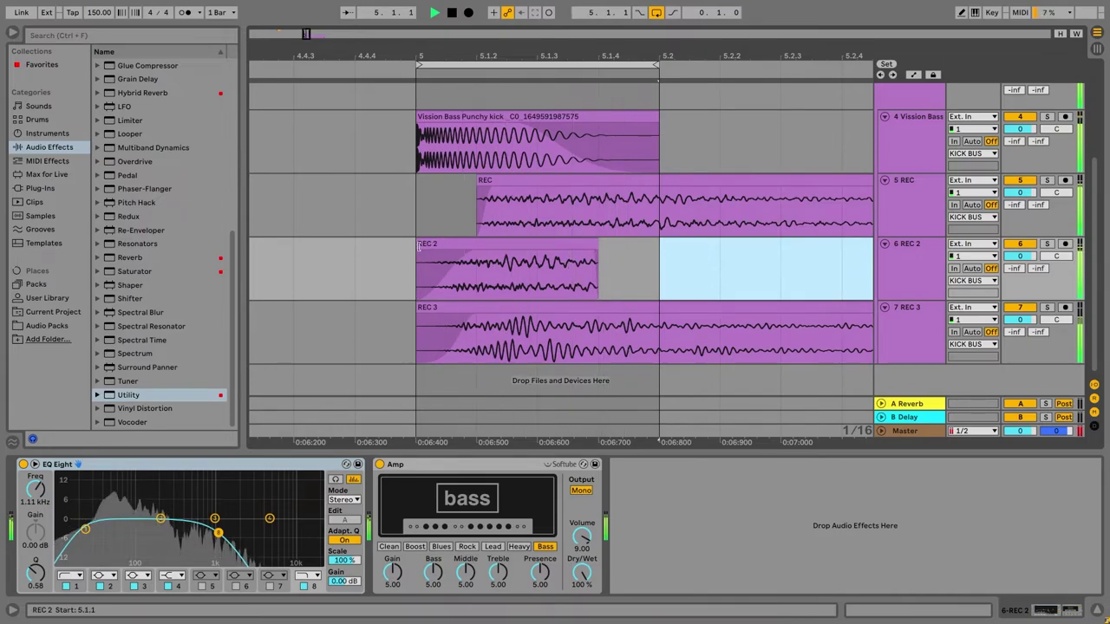
# Bend the REC 2 clip's fade-in to a steeper, later-rising curve and extend the clip's end to 5.2.1
pyautogui.click(544, 243)
pyautogui.click(555, 267)
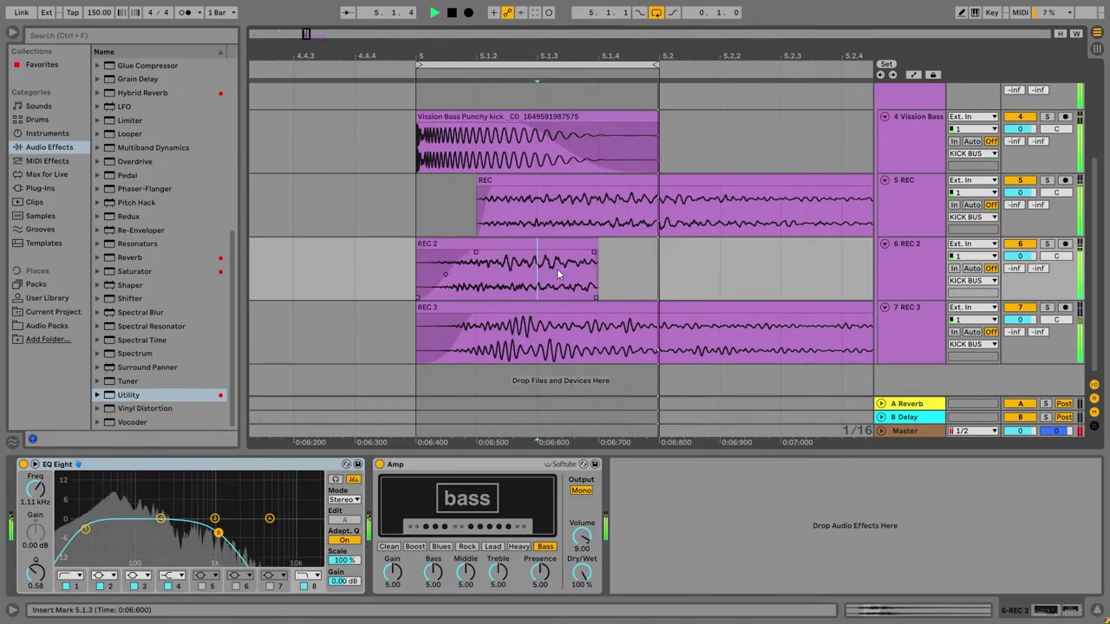
pyautogui.moveTo(449, 280); pyautogui.dragTo(461, 284)
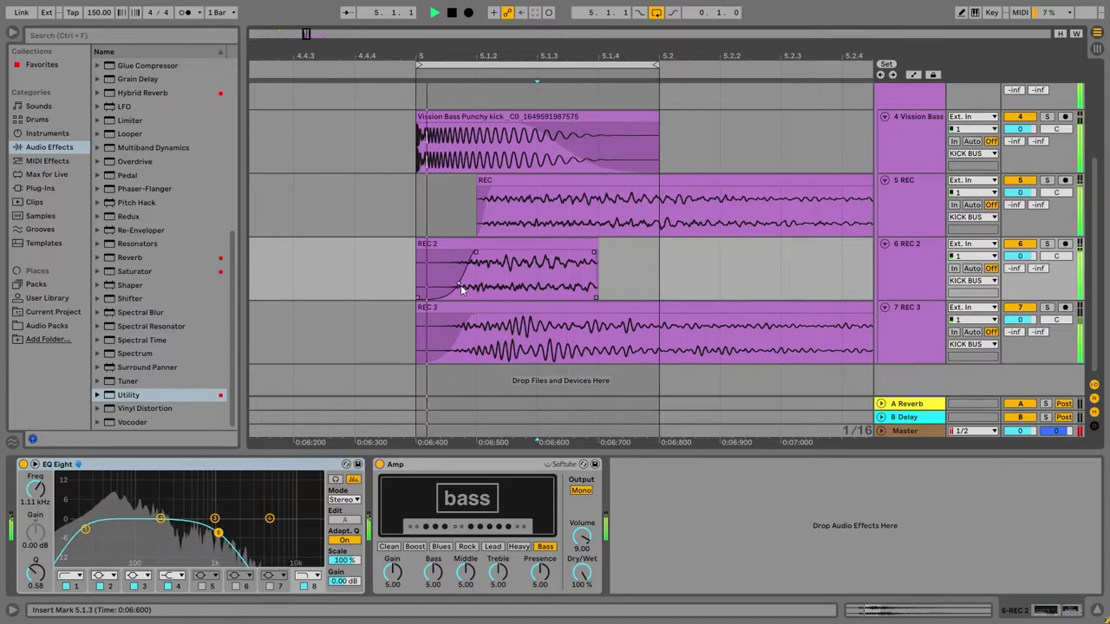
pyautogui.moveTo(596, 261); pyautogui.dragTo(652, 263)
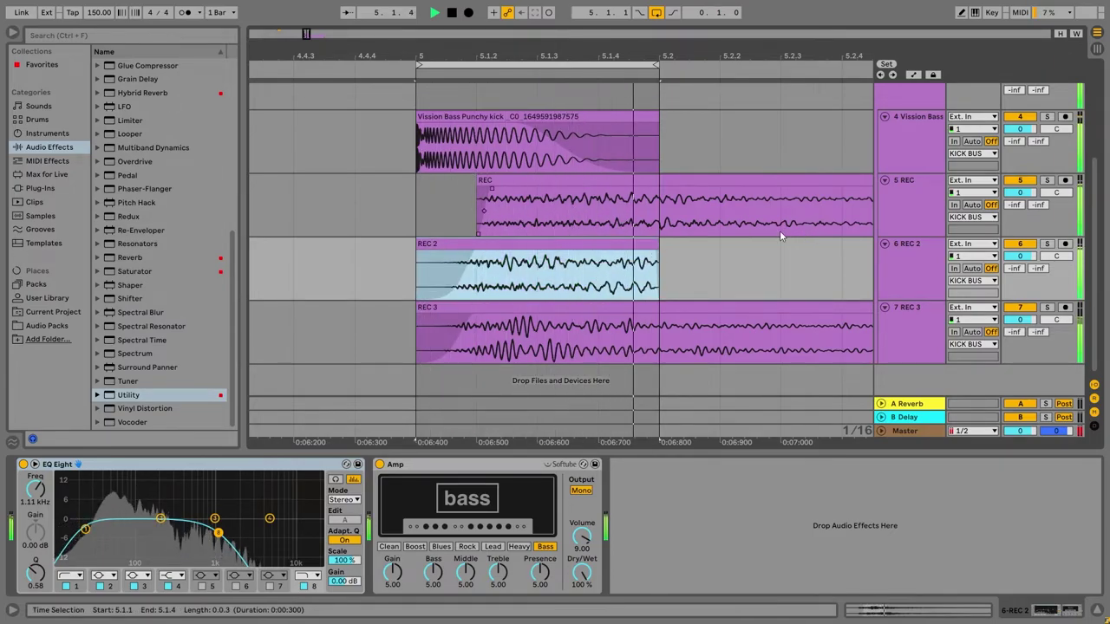
# Show the REC track's device chain and solo the track to hear it alone
pyautogui.click(912, 265)
pyautogui.click(914, 204)
pyautogui.press('space')
pyautogui.click(1046, 181)
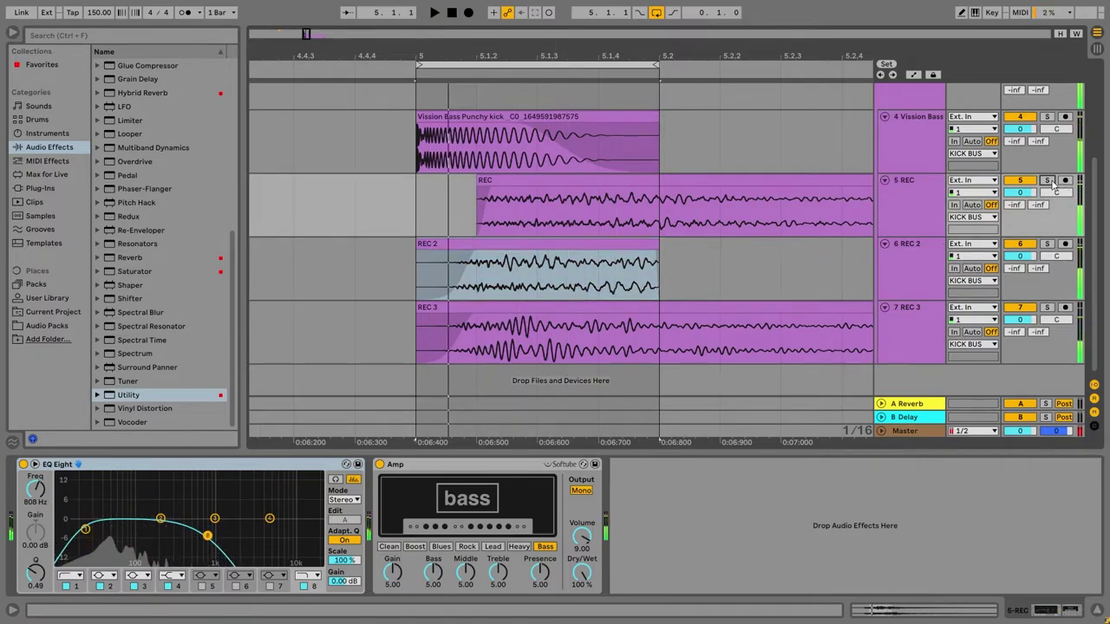
pyautogui.press('space')
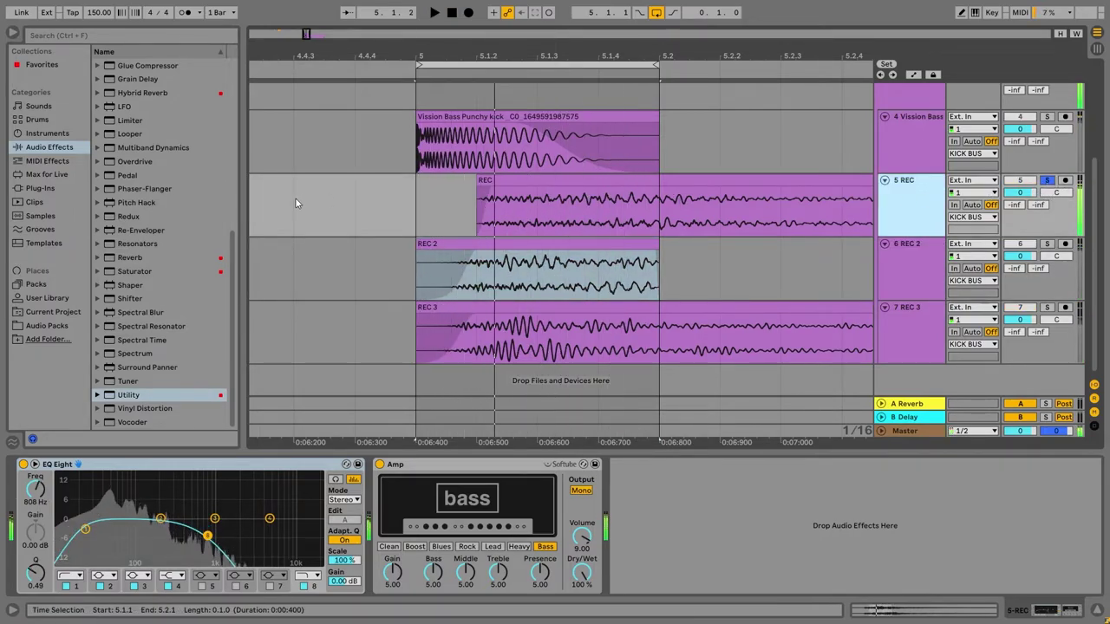
# Add an Overdrive after the Amp in REC's device chain and play the loop
pyautogui.scroll(8, 170, 104)
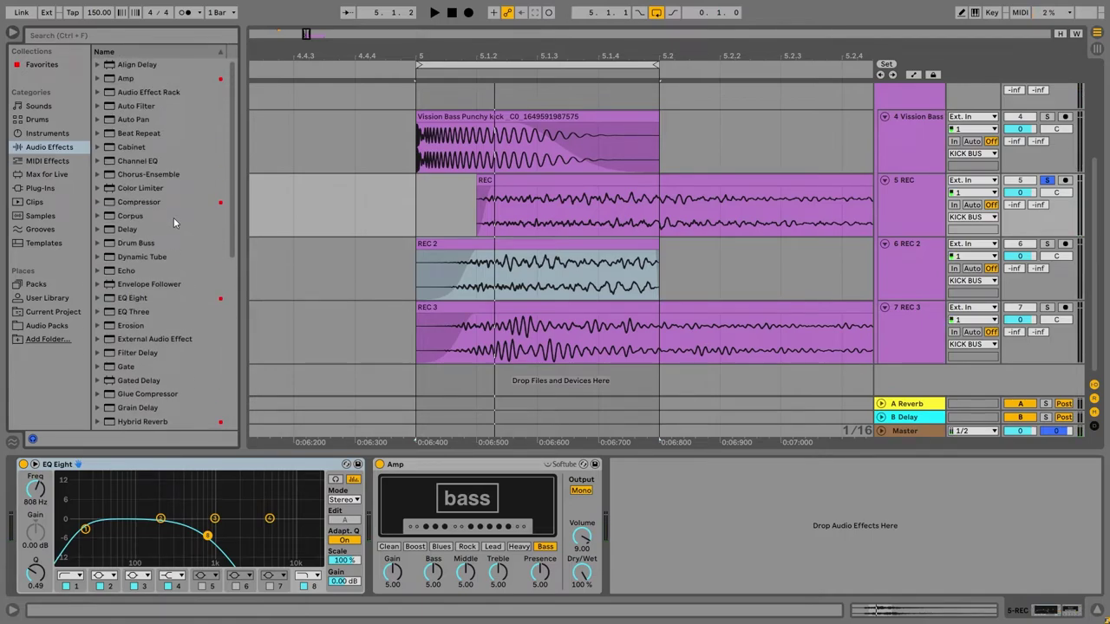
pyautogui.scroll(-5, 180, 244)
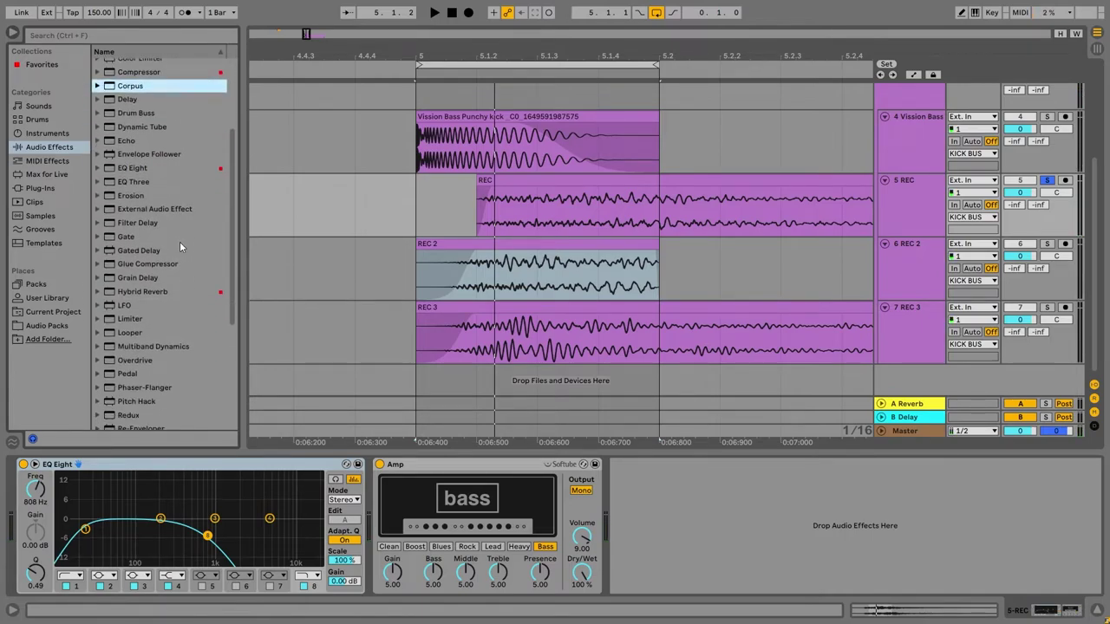
pyautogui.scroll(-2, 180, 246)
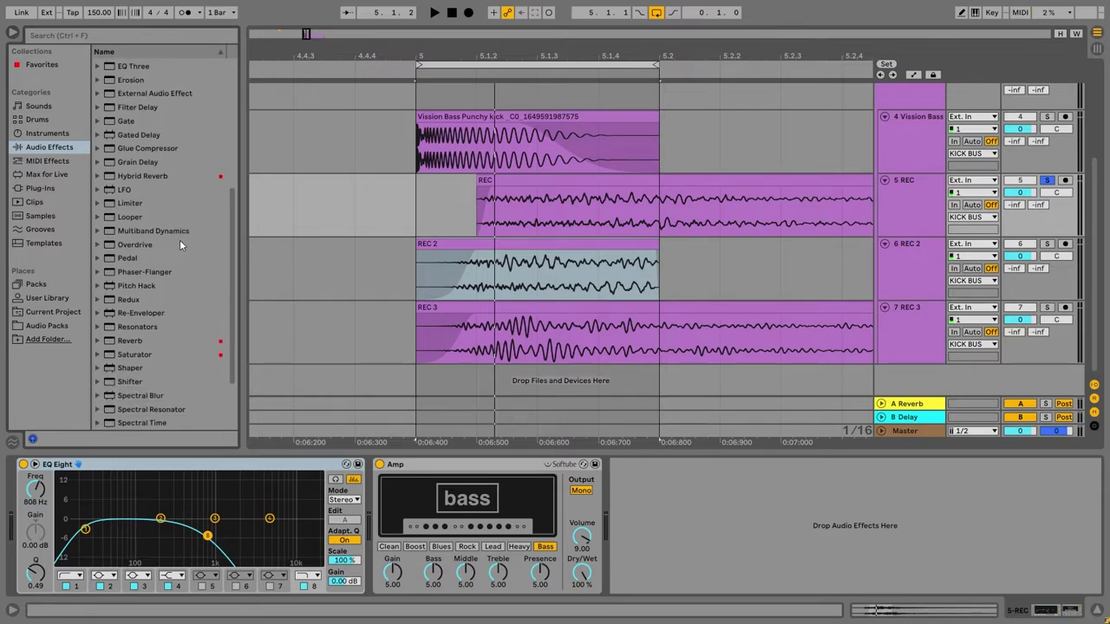
pyautogui.moveTo(179, 243); pyautogui.dragTo(716, 520)
pyautogui.press('space')
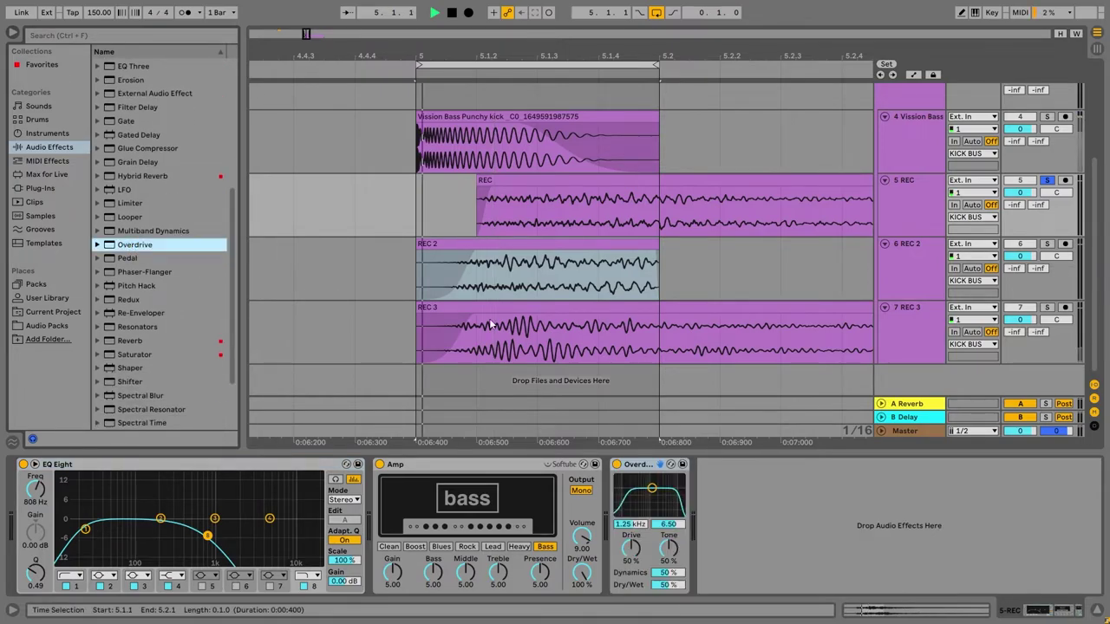
# Unsolo REC and set its Overdrive to 3.83 kHz, 0.50 bandwidth, 100% Tone, 100% Dynamics and 21% Dry/Wet
pyautogui.moveTo(653, 500); pyautogui.dragTo(666, 502)
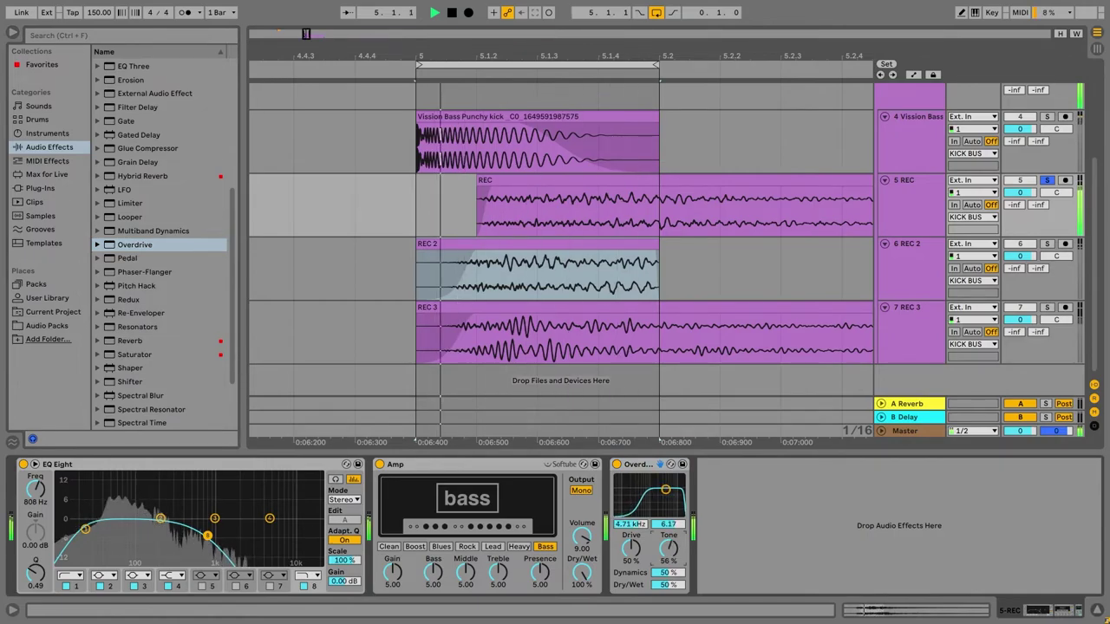
pyautogui.moveTo(668, 584); pyautogui.dragTo(668, 597)
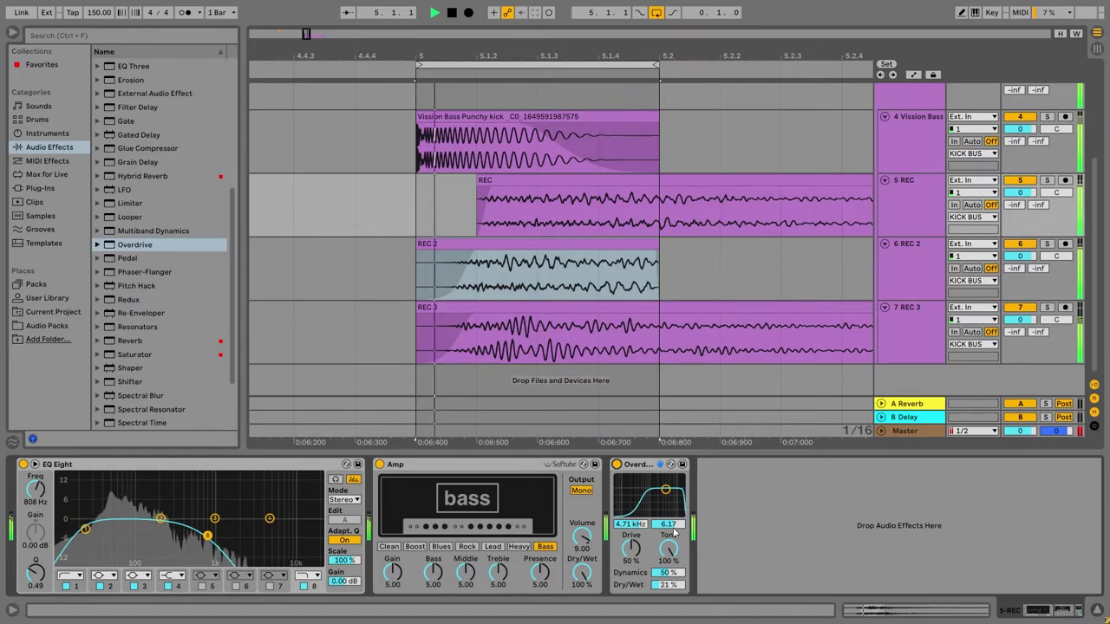
pyautogui.moveTo(665, 490); pyautogui.dragTo(663, 512)
pyautogui.click(654, 469)
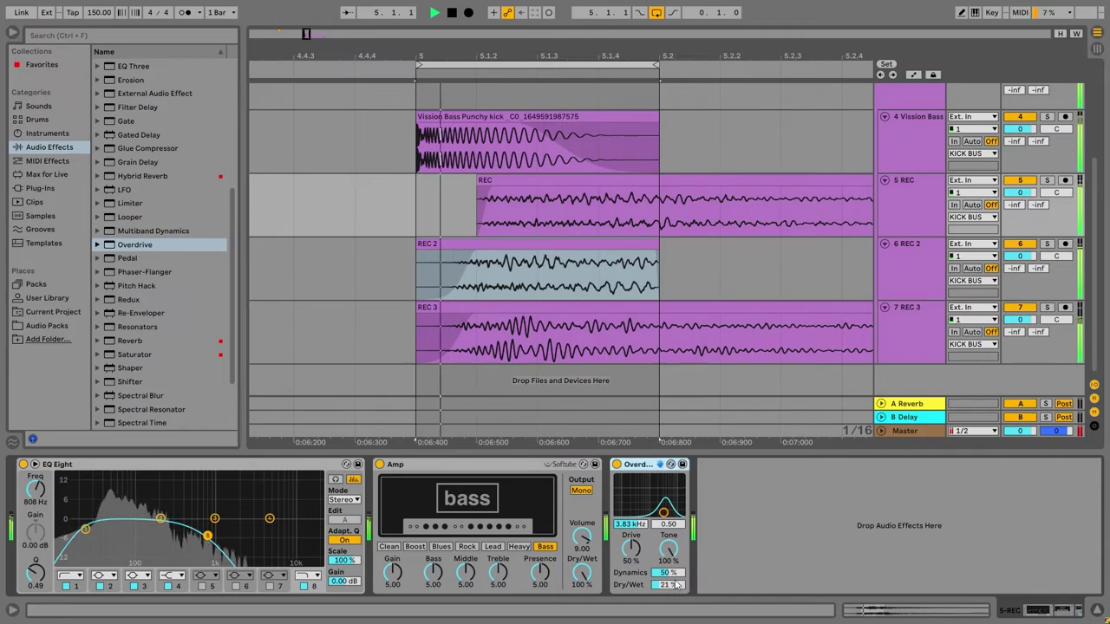
pyautogui.moveTo(667, 573); pyautogui.dragTo(667, 599)
# Delete the Overdrive from the REC track's device chain
pyautogui.rightClick(650, 465)
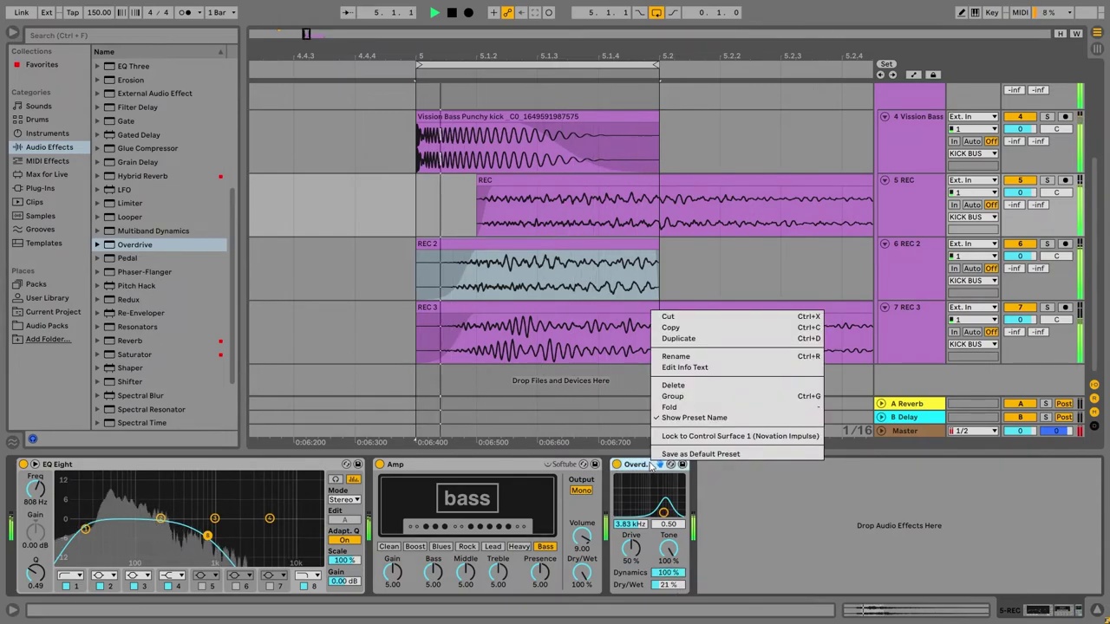
pyautogui.click(672, 386)
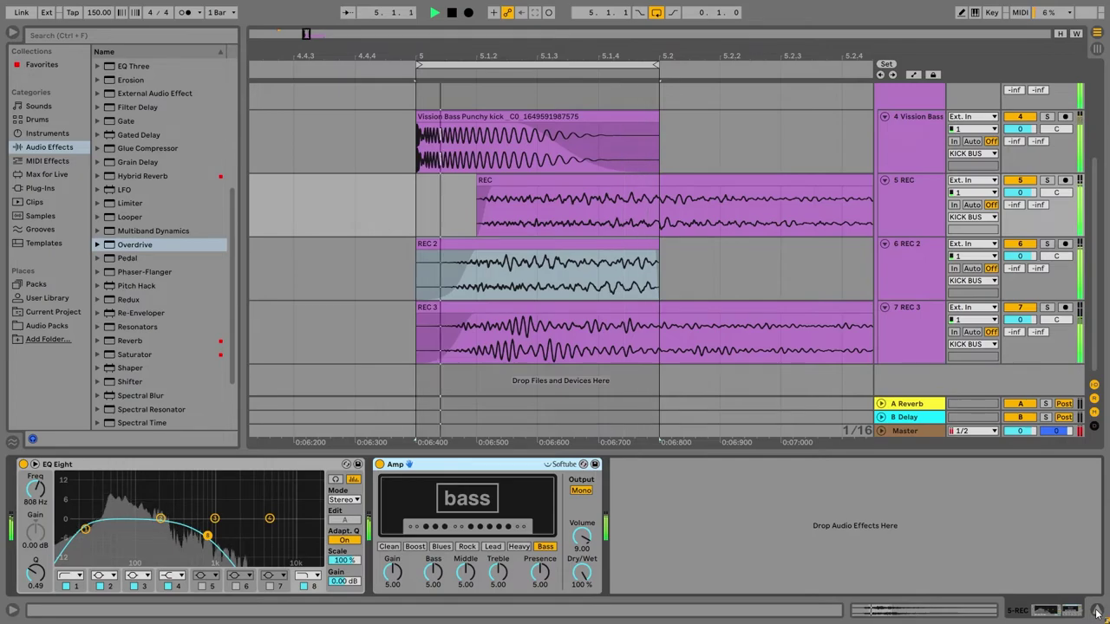
pyautogui.hotkey('ctrl', 'alt', 'l')
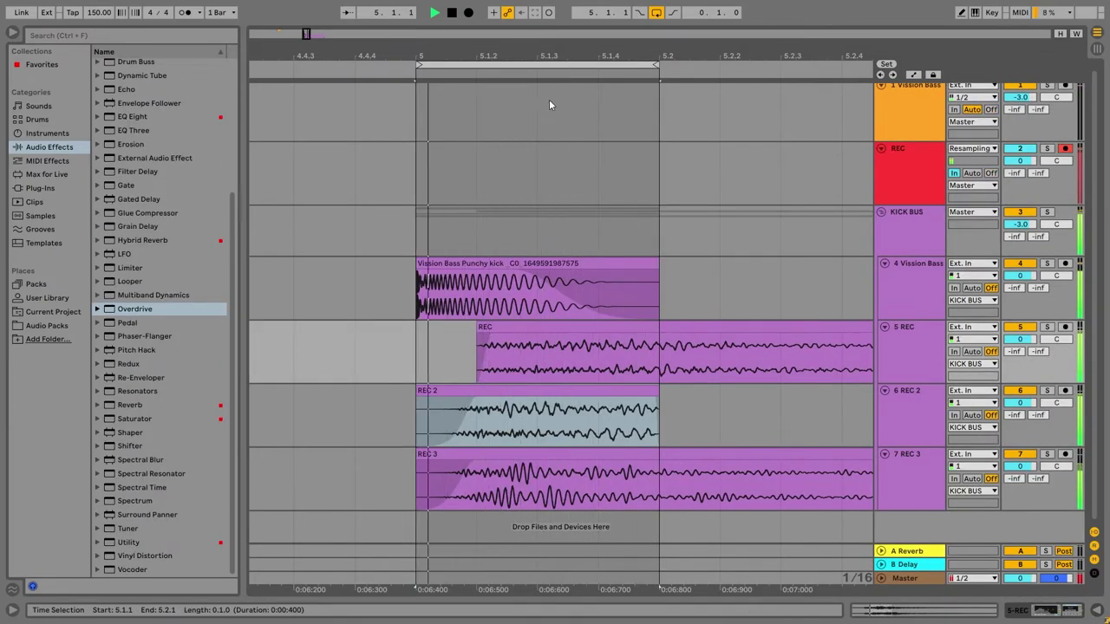
pyautogui.hotkey('ctrl', 'alt', 'l')
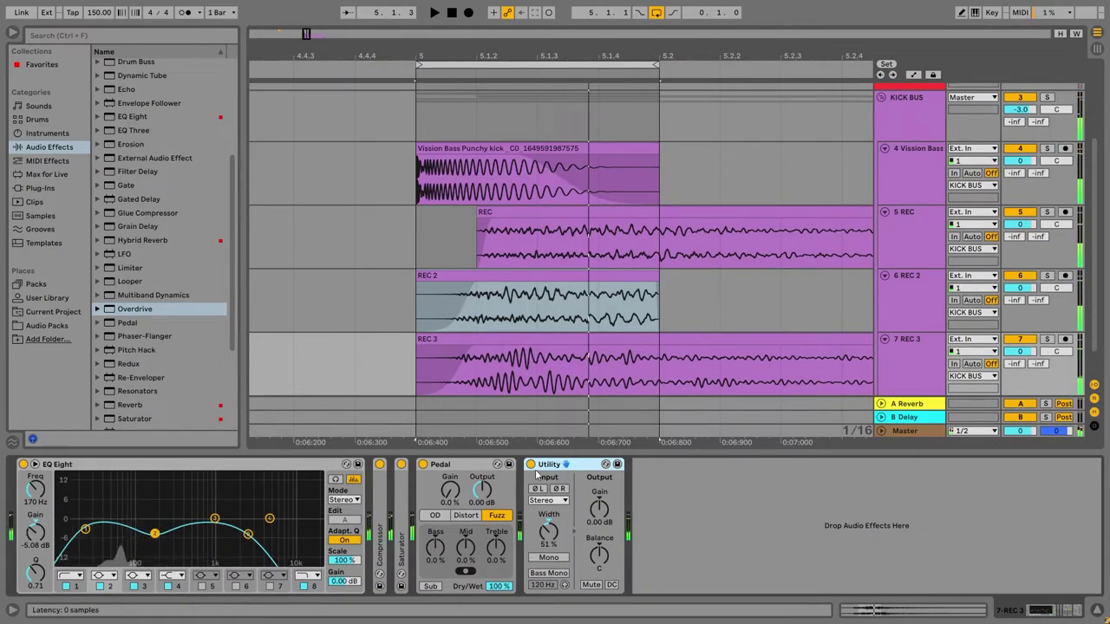
# Turn off the Pedal in REC 3's device chain and play the loop with the other layers
pyautogui.click(423, 465)
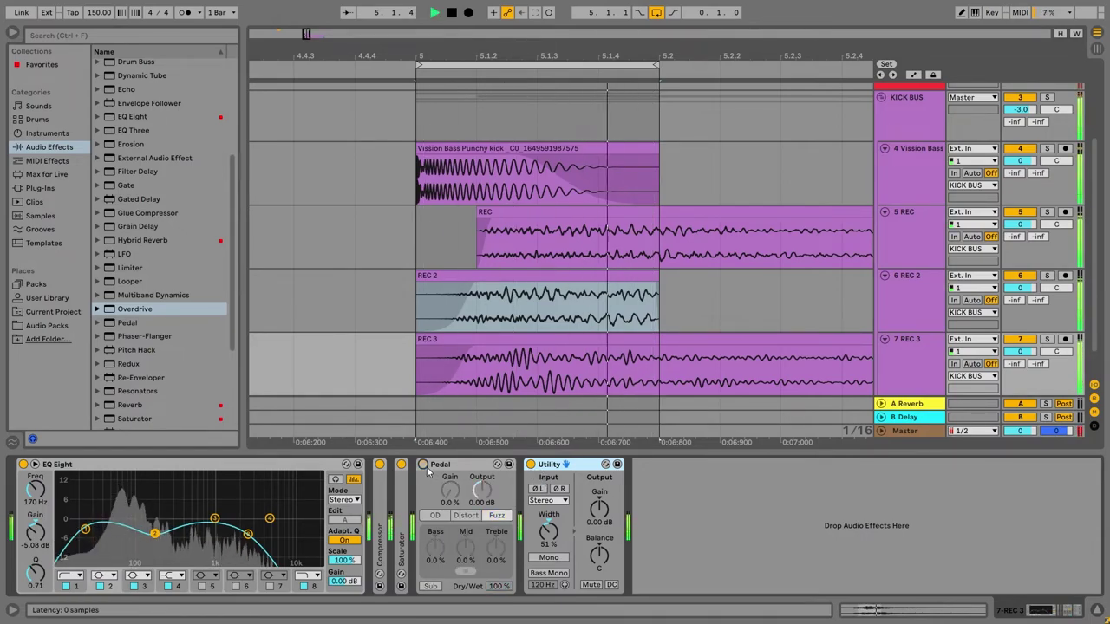
pyautogui.scroll(-1, 603, 296)
pyautogui.scroll(3, 602, 296)
pyautogui.press('space')
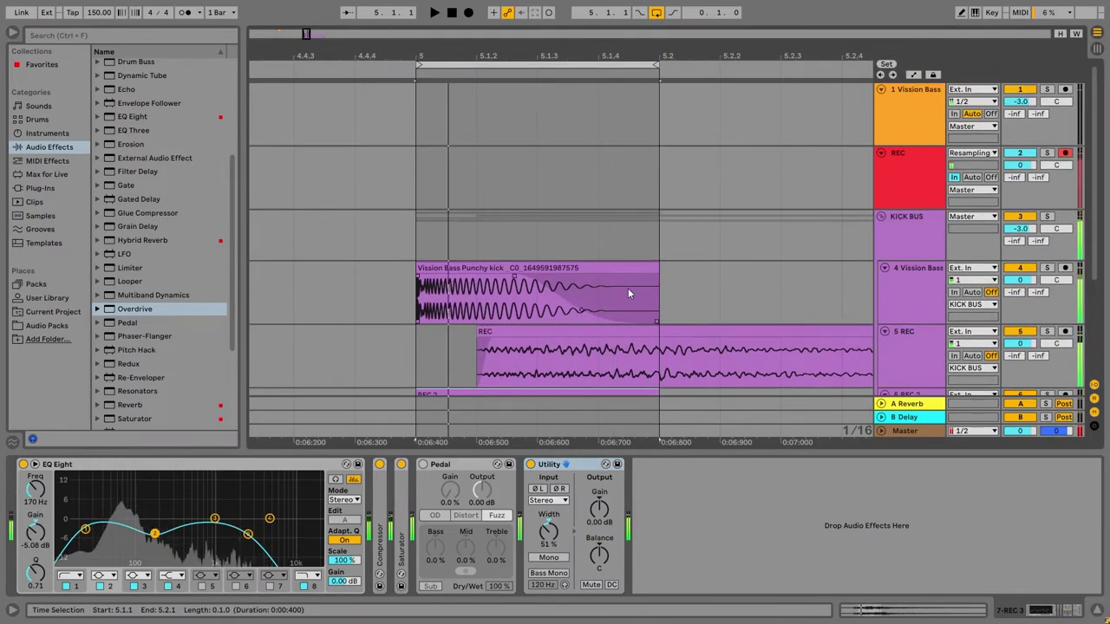
pyautogui.press('space')
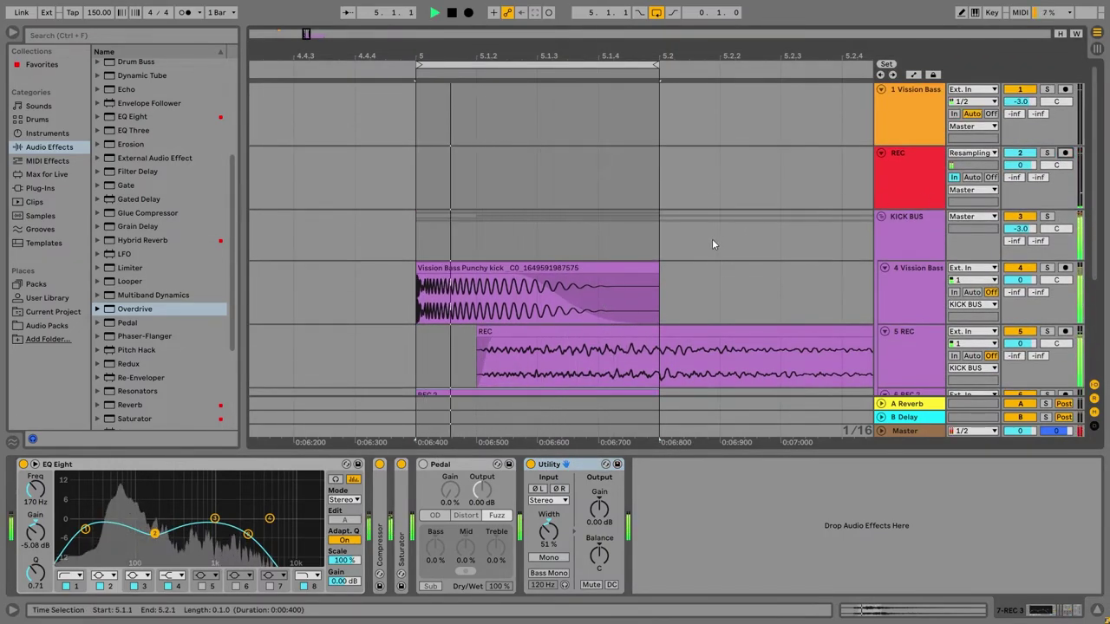
# Add the OTT preset of Multiband Dynamics to the KICK BUS group
pyautogui.scroll(-1, 692, 226)
pyautogui.click(918, 133)
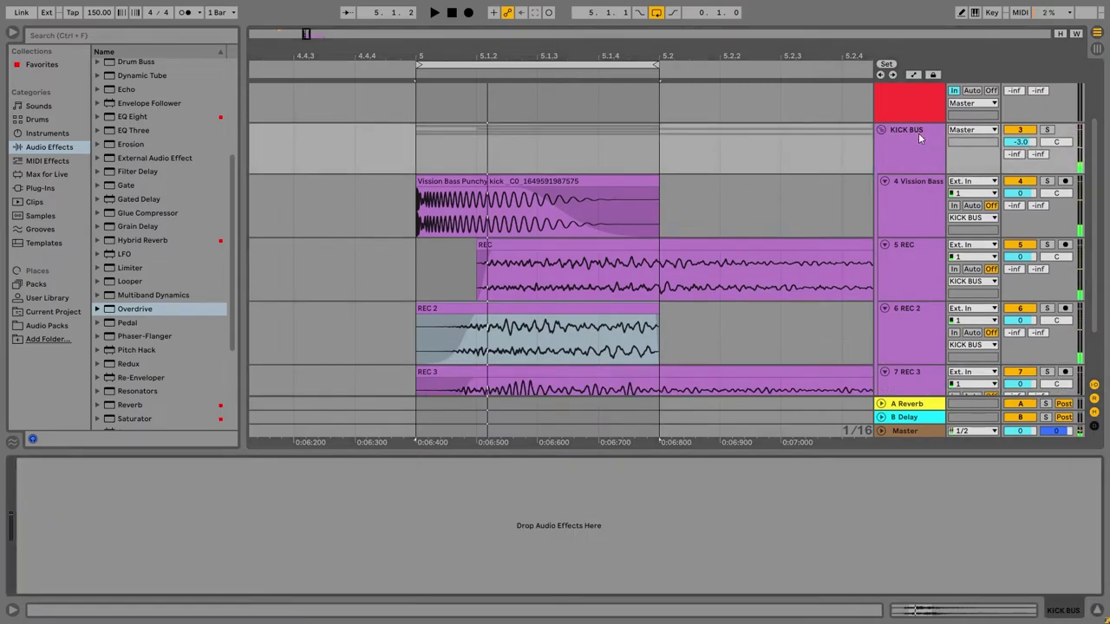
pyautogui.scroll(-4, 165, 261)
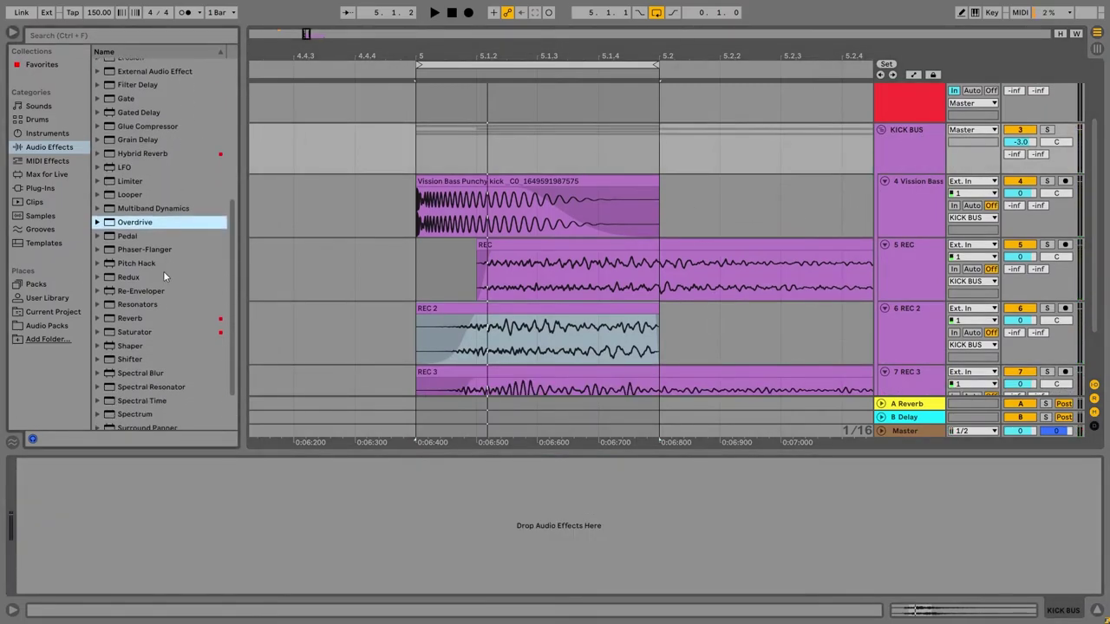
pyautogui.click(99, 209)
pyautogui.scroll(-3, 145, 288)
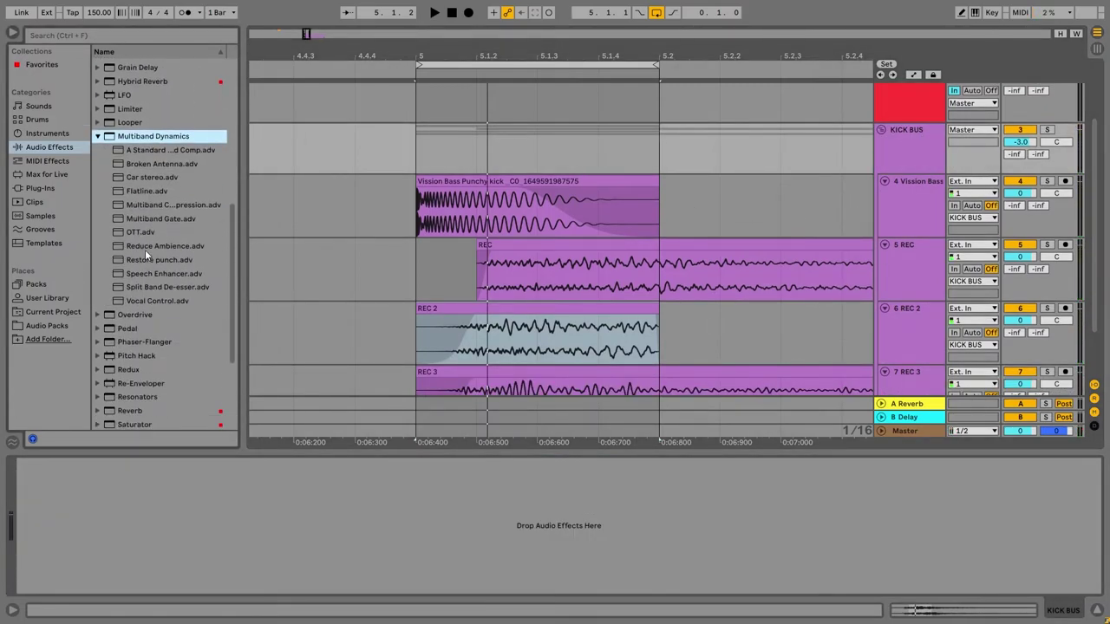
pyautogui.click(130, 234)
pyautogui.moveTo(501, 155); pyautogui.dragTo(502, 154)
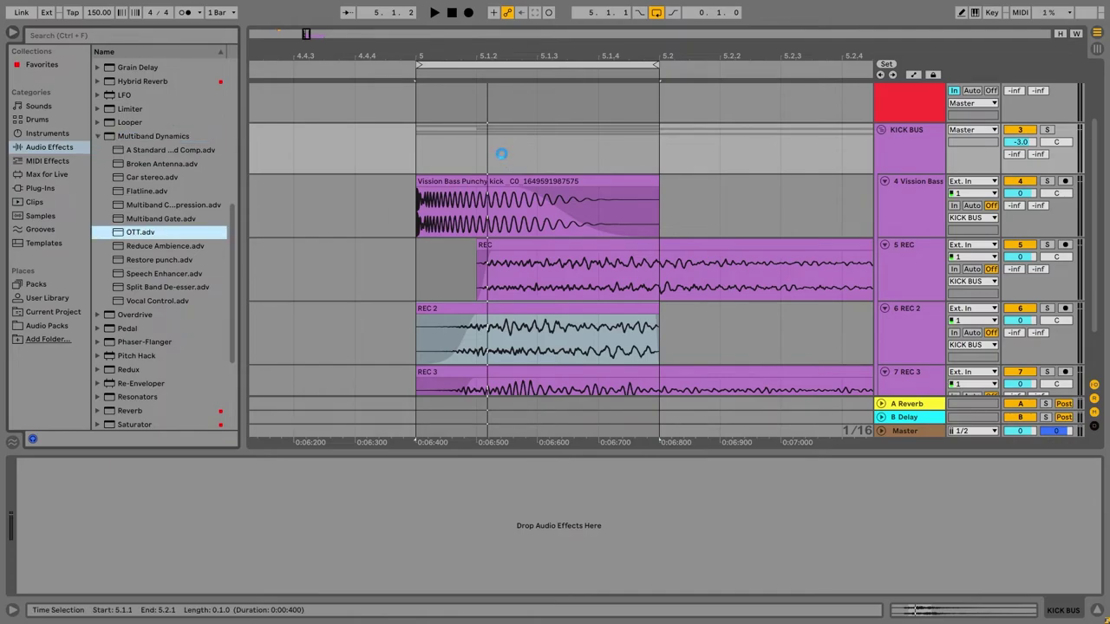
# Set the KICK BUS OTT's Amount to 17% and play the loop
pyautogui.moveTo(344, 573); pyautogui.dragTo(344, 581)
pyautogui.press('space')
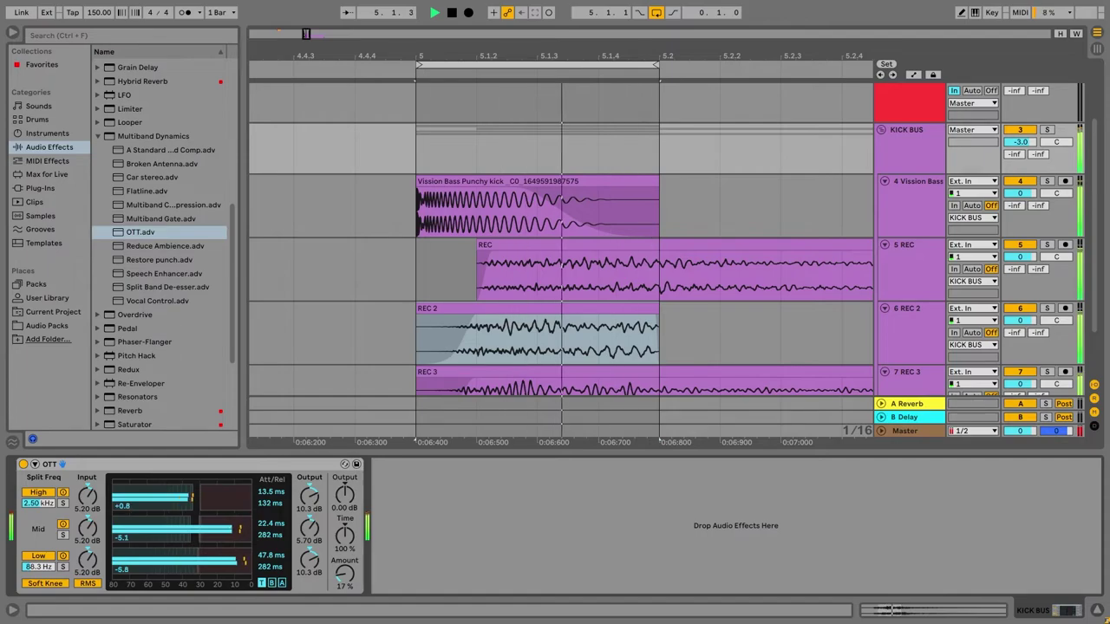
pyautogui.press('space')
# Solo REC 2 and try the Rock, Blues and Boost models of its Amp, toggling the solo to compare with the full mix
pyautogui.scroll(-2, 632, 289)
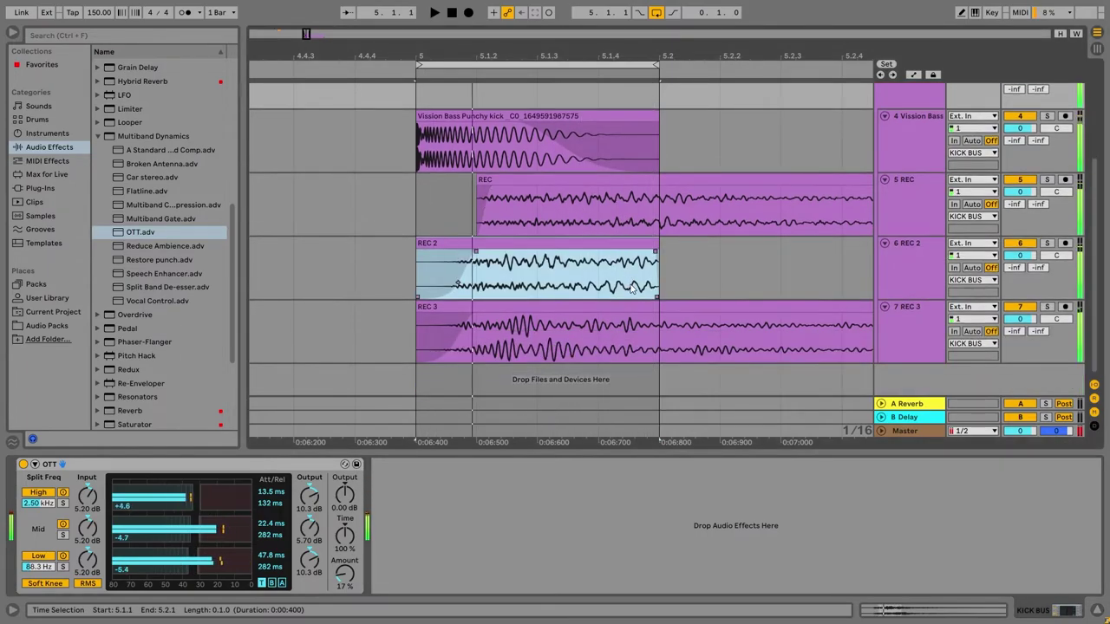
pyautogui.click(1046, 244)
pyautogui.press('space')
pyautogui.click(466, 547)
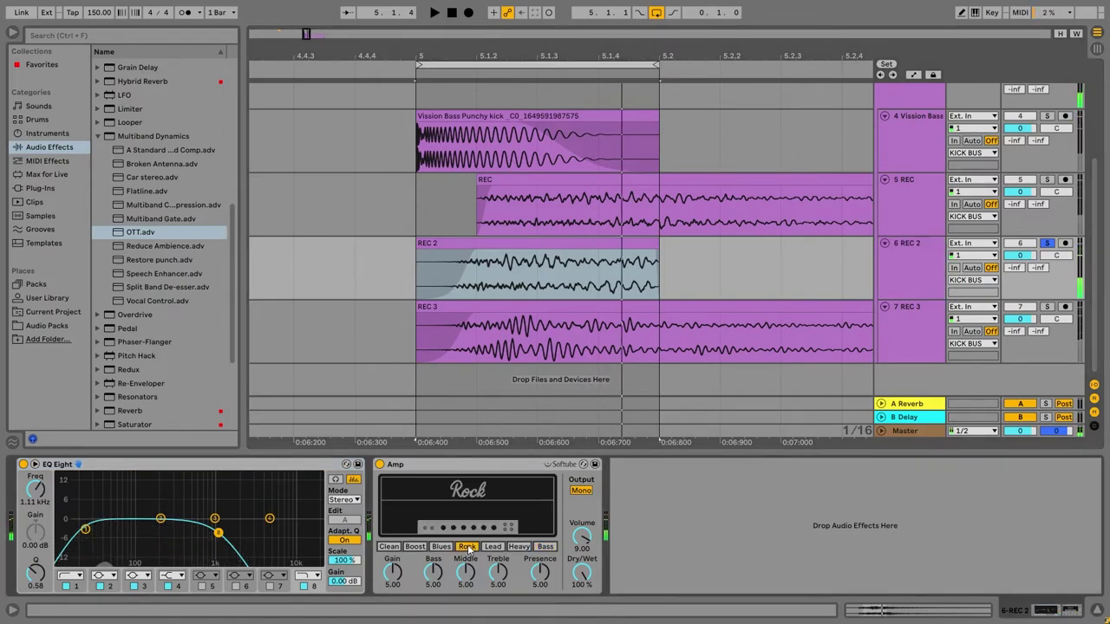
pyautogui.click(441, 547)
pyautogui.click(422, 548)
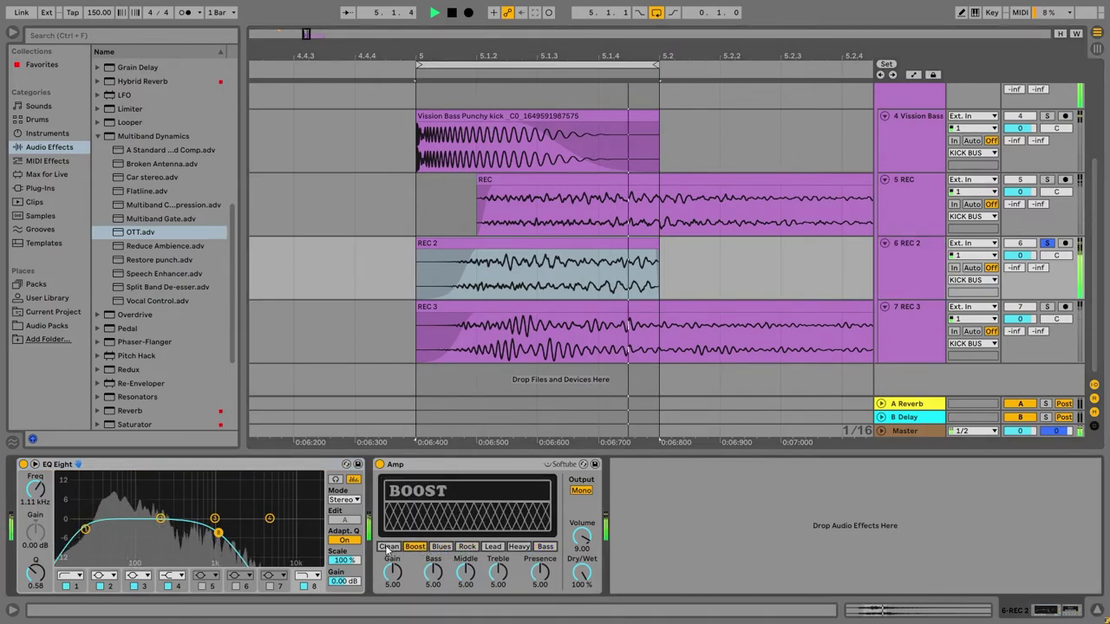
pyautogui.click(435, 547)
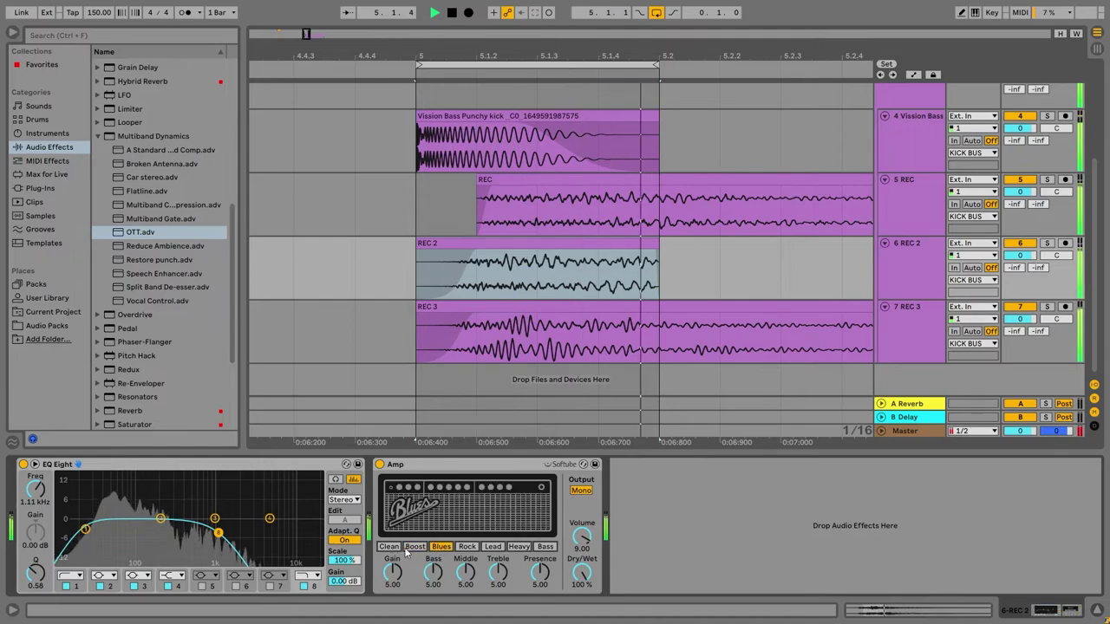
pyautogui.press('s')
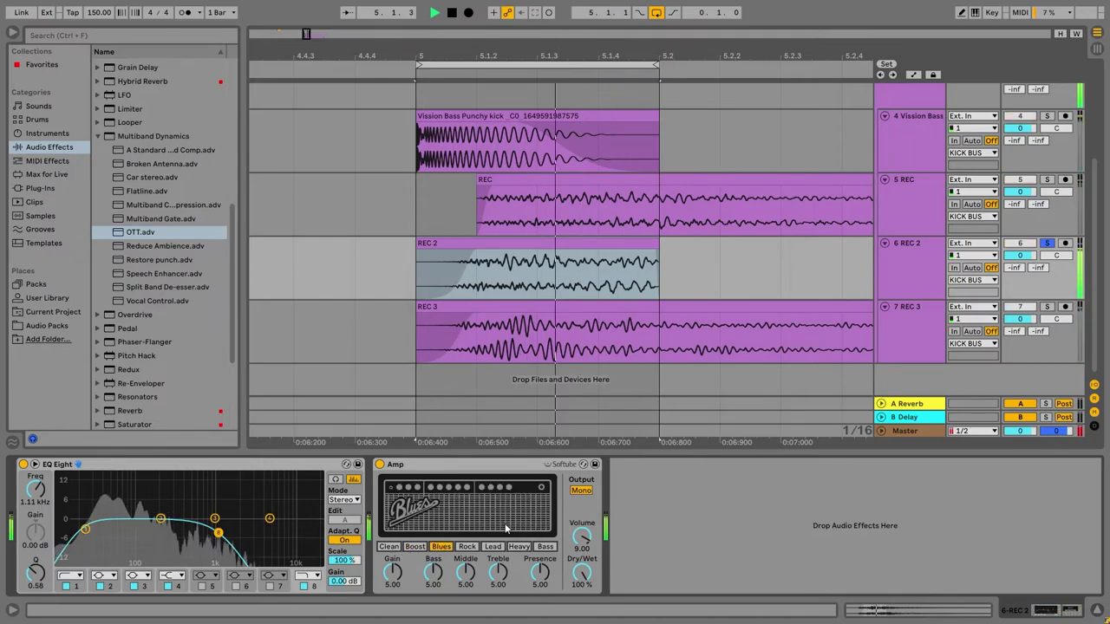
# Compare the Rock, Heavy and Clean models of REC 2's Amp in the full mix, and settle on Bass
pyautogui.click(466, 547)
pyautogui.press('s')
pyautogui.click(518, 547)
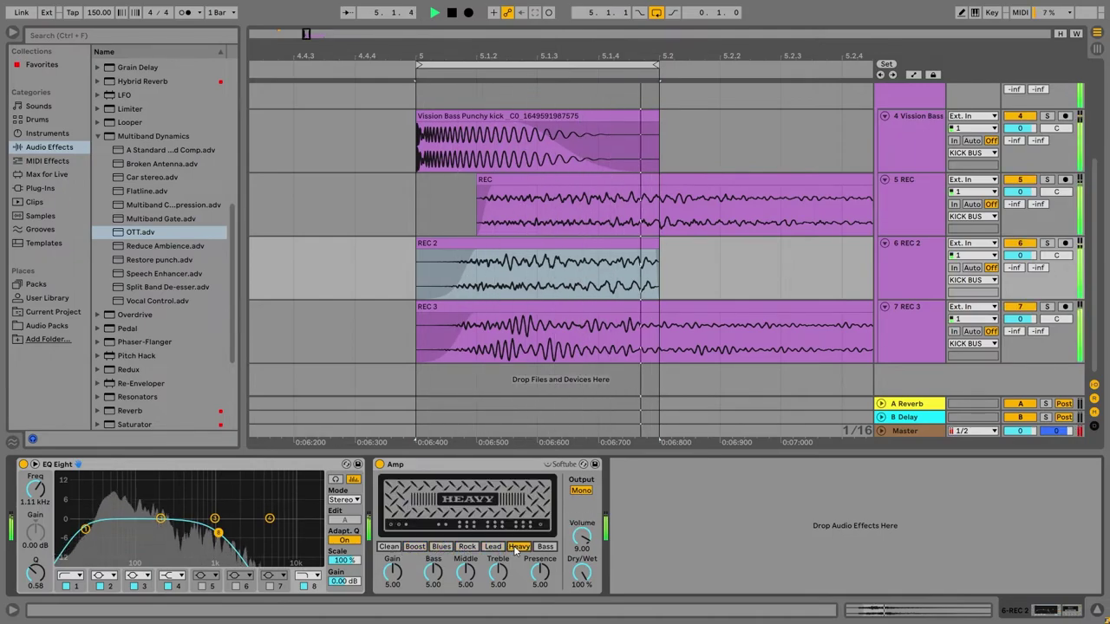
pyautogui.click(390, 547)
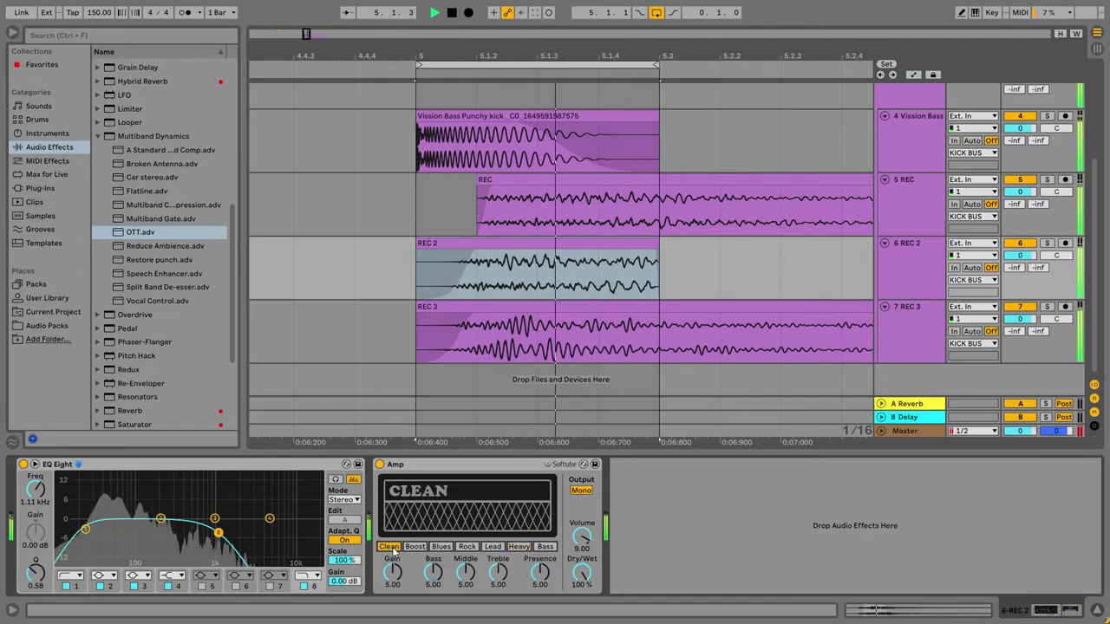
pyautogui.click(544, 547)
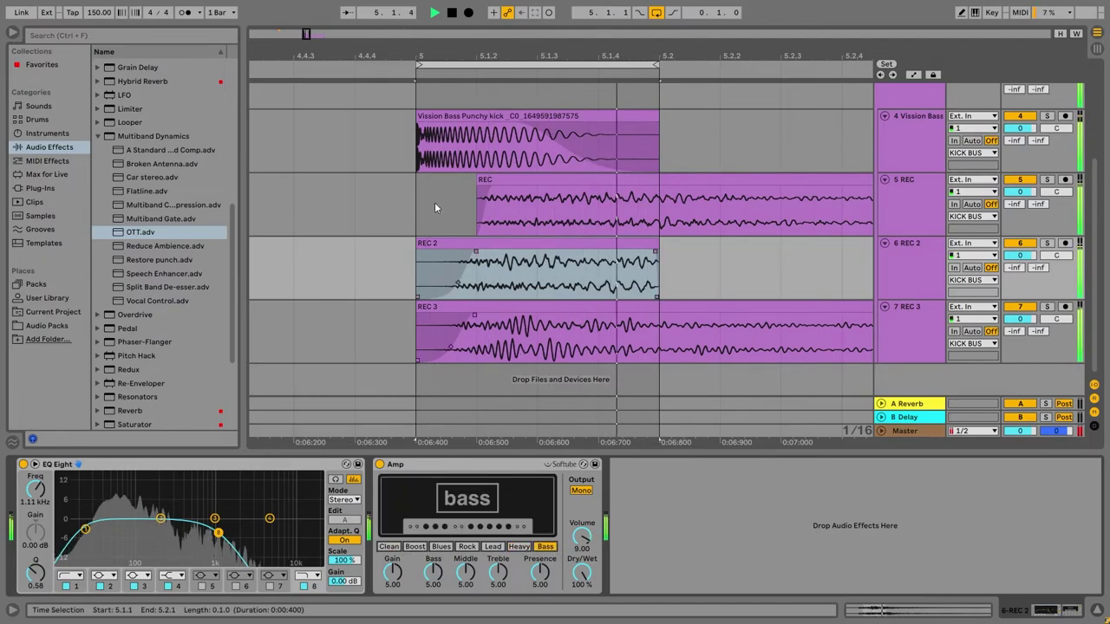
pyautogui.press('space')
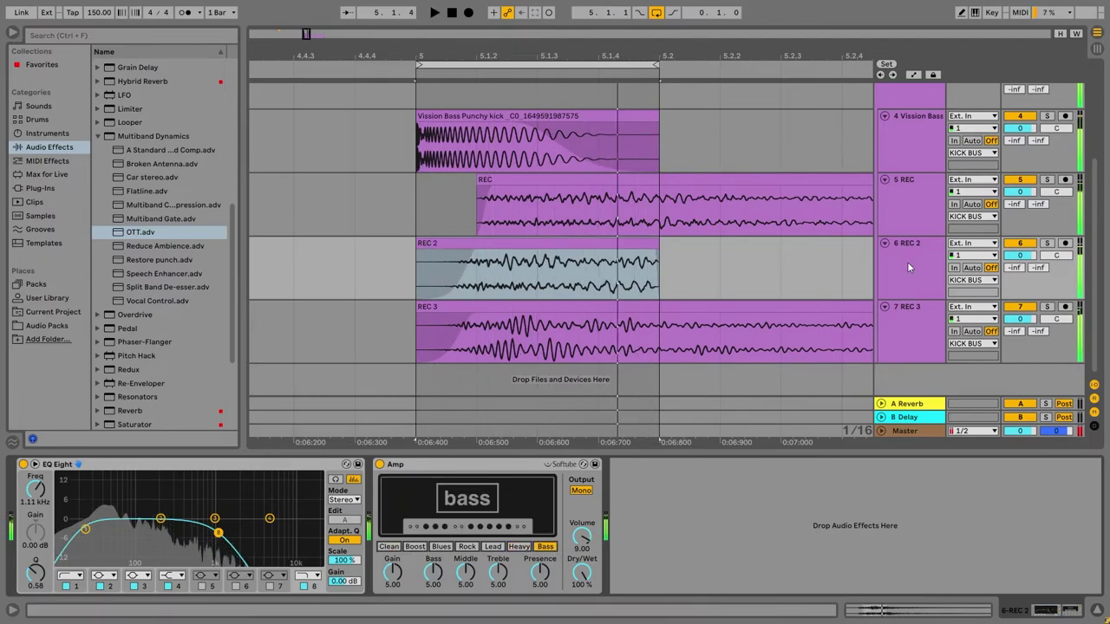
# Solo REC 3 and add a second EQ Eight after the Utility in its device chain
pyautogui.click(1048, 244)
pyautogui.press('space')
pyautogui.click(1048, 306)
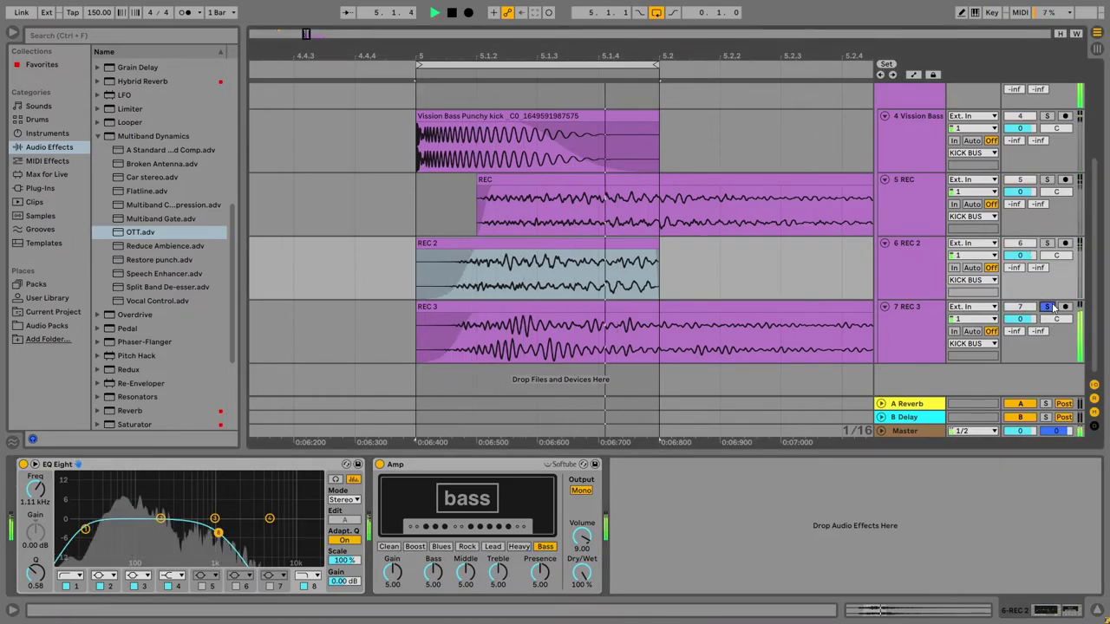
pyautogui.click(910, 323)
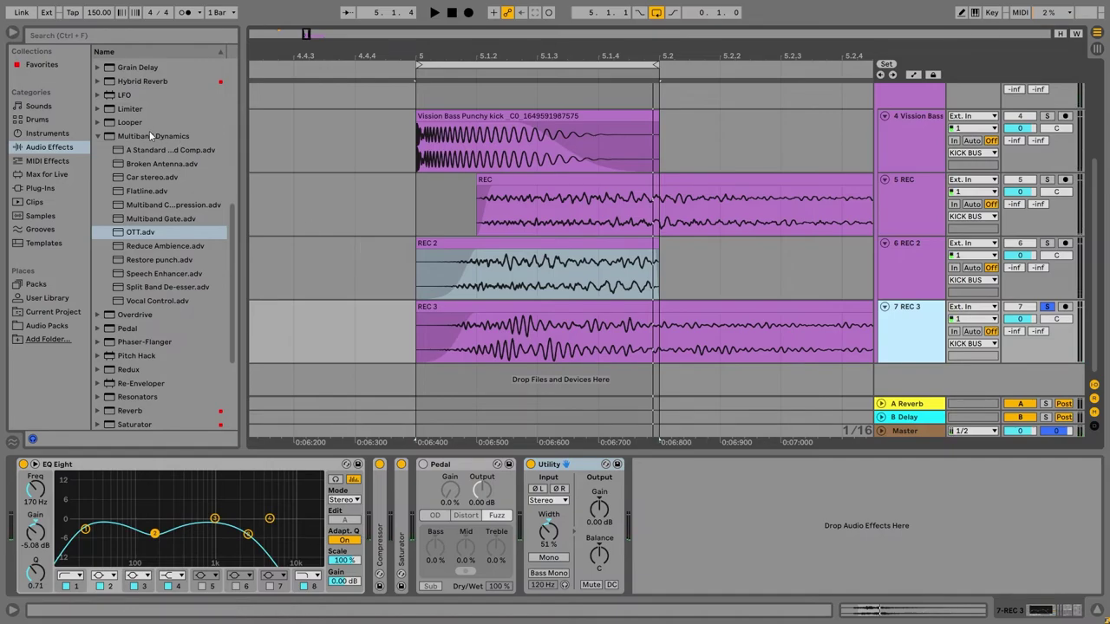
pyautogui.scroll(5, 174, 124)
pyautogui.doubleClick(155, 160)
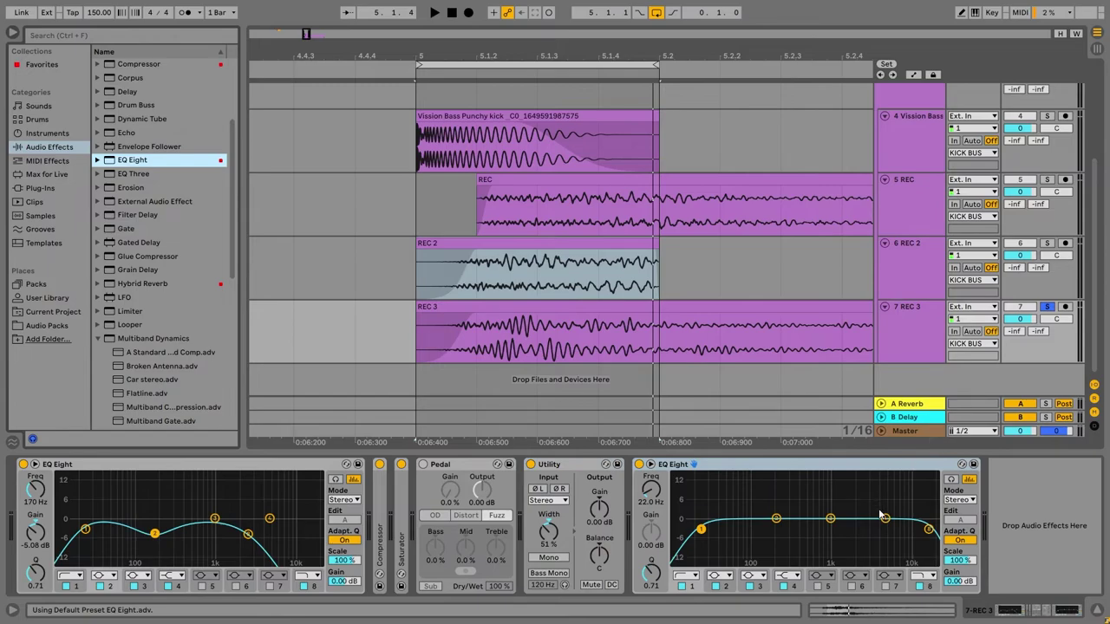
# Lower band 8 of REC 3's new EQ Eight to 2.50 kHz, then unsolo the track and play the full loop
pyautogui.moveTo(929, 529); pyautogui.dragTo(861, 536)
pyautogui.press('space')
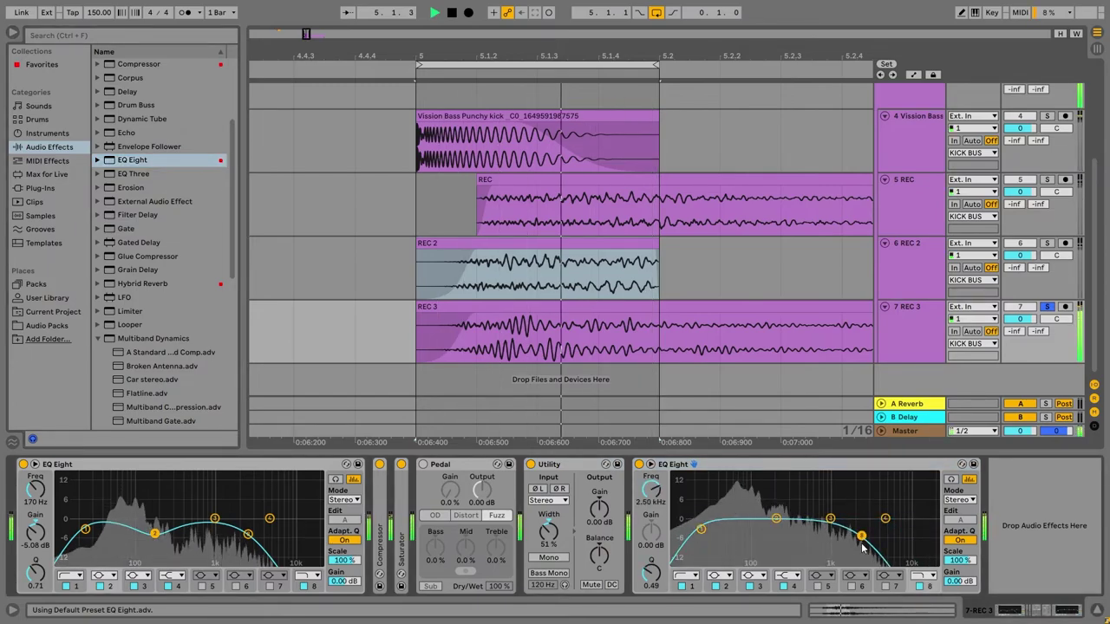
pyautogui.press('space')
pyautogui.click(1047, 308)
pyautogui.press('space')
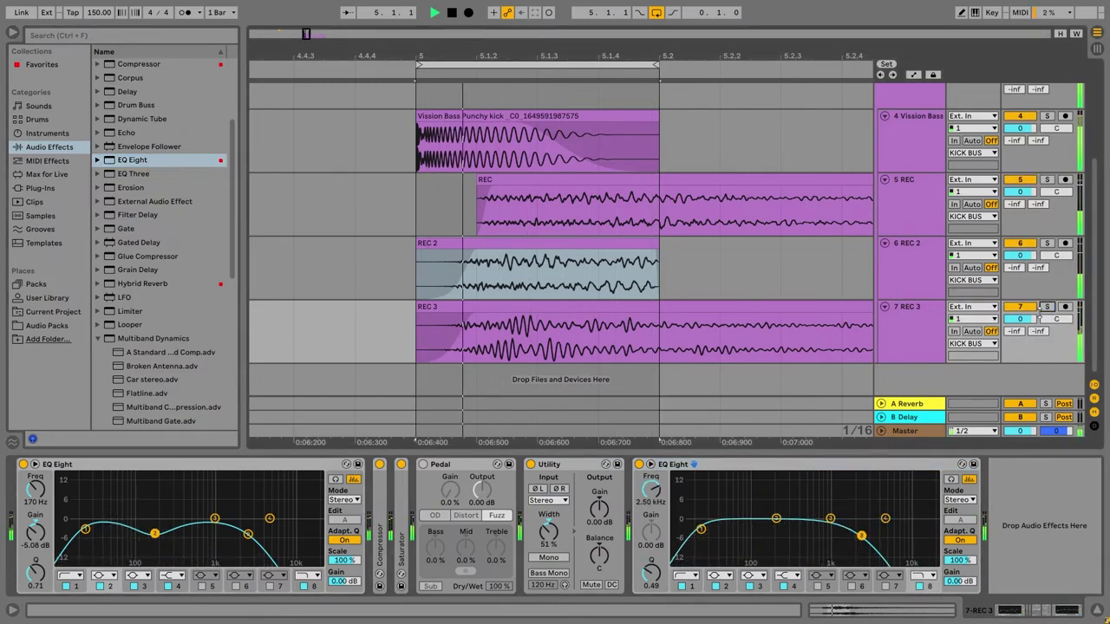
# Lower the new EQ Eight's band 8 frequency to about 167 Hz and automate it rising to about 418 Hz across the REC 3 clip
pyautogui.click(899, 353)
pyautogui.moveTo(861, 536); pyautogui.dragTo(769, 536)
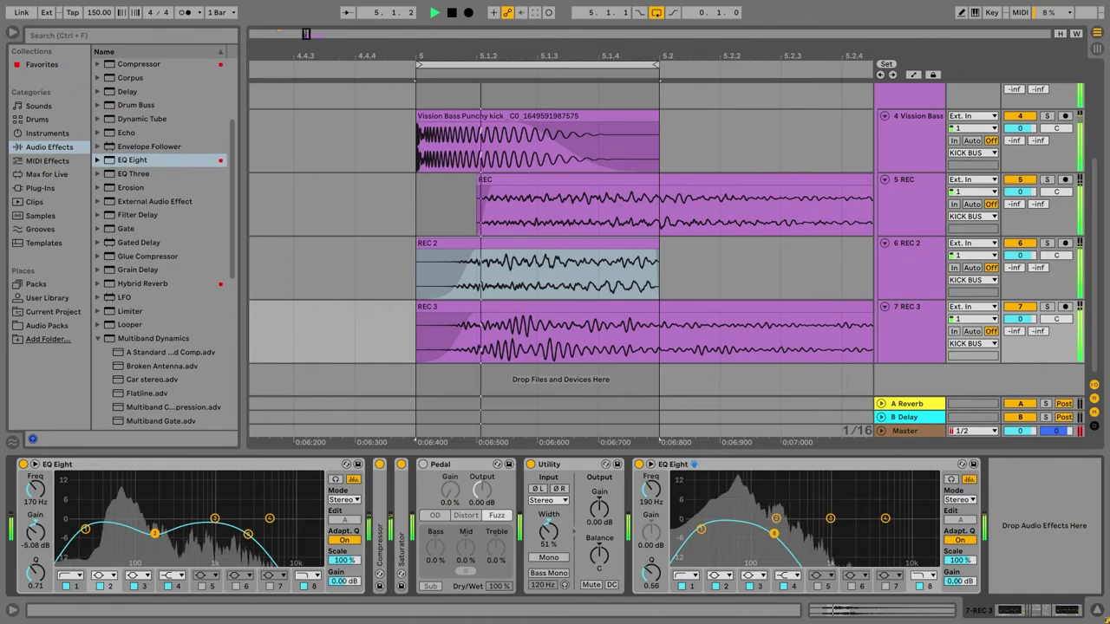
pyautogui.click(669, 500)
pyautogui.click(471, 347)
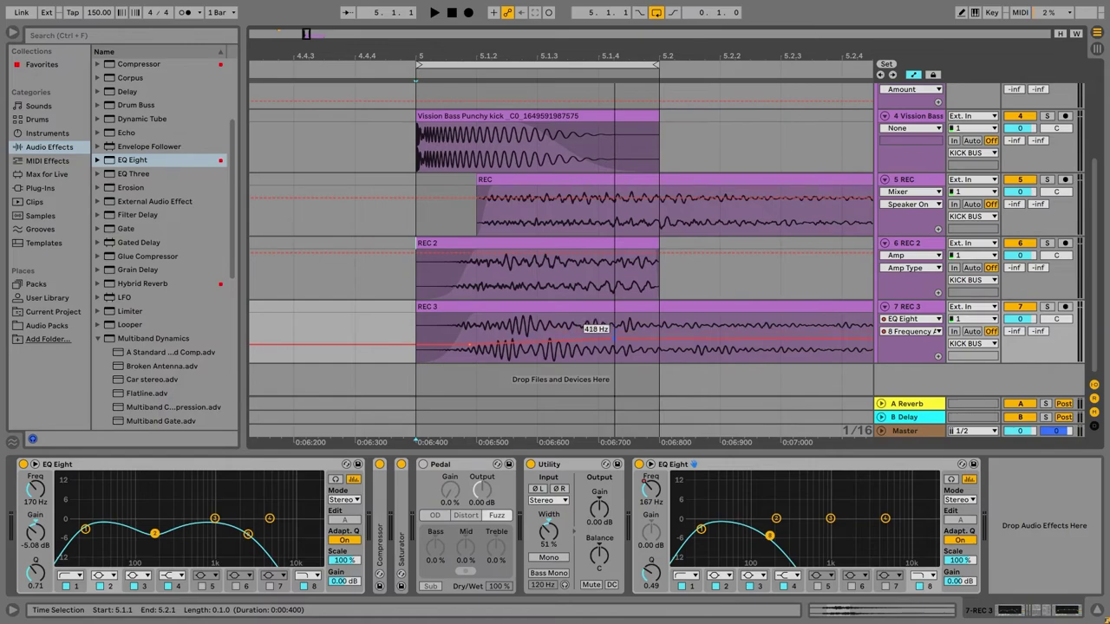
pyautogui.press('space')
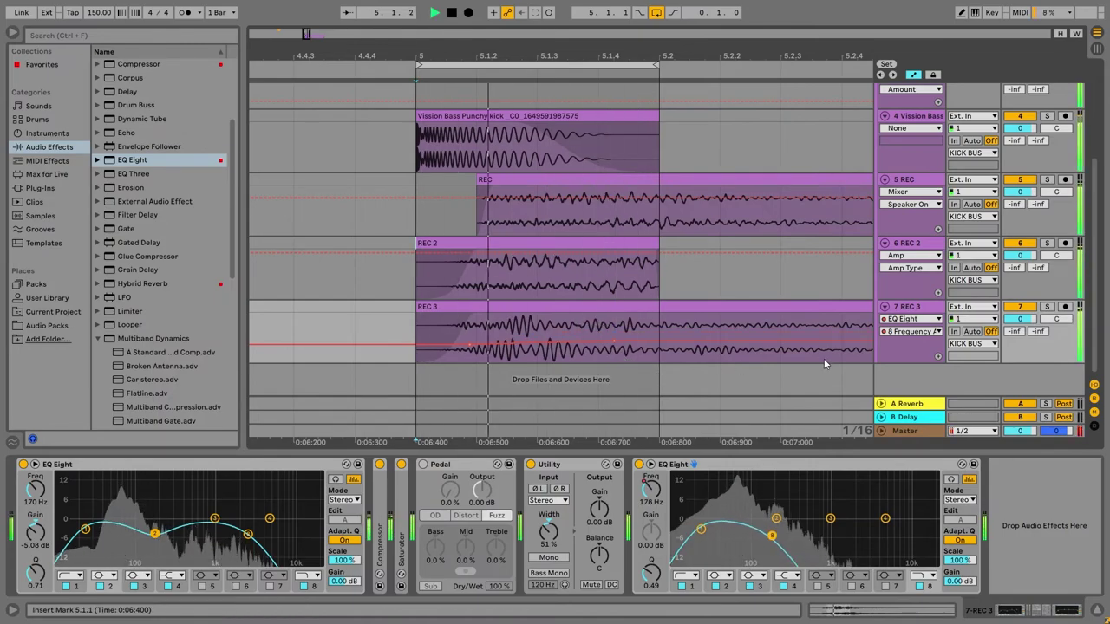
# Solo REC 2 and add a second EQ Eight after the Amp in its device chain
pyautogui.click(1047, 242)
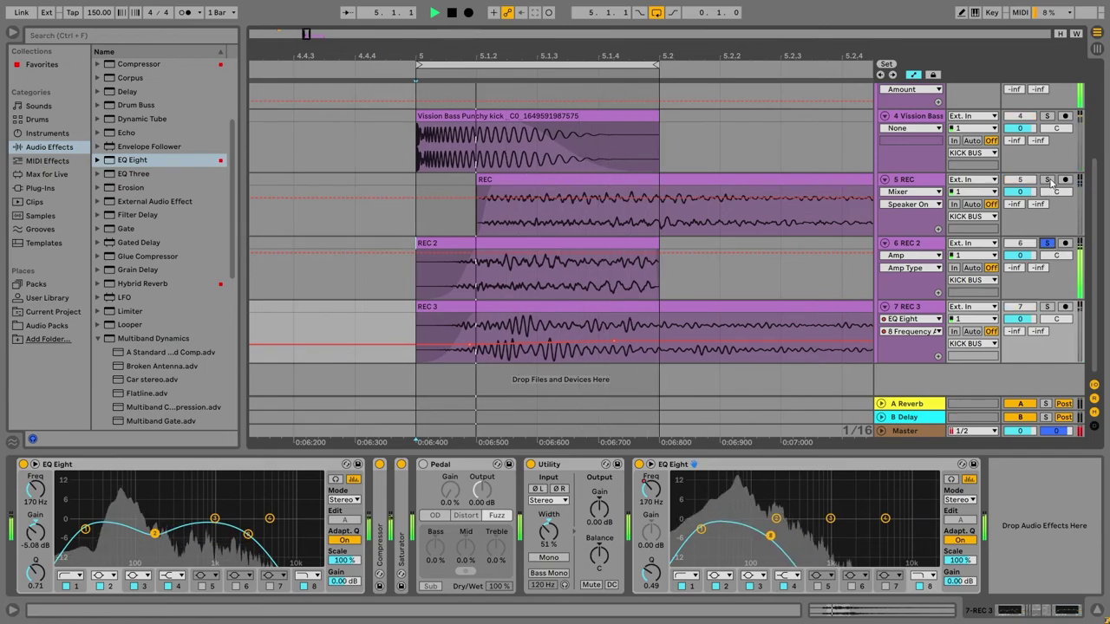
pyautogui.click(938, 256)
pyautogui.click(924, 244)
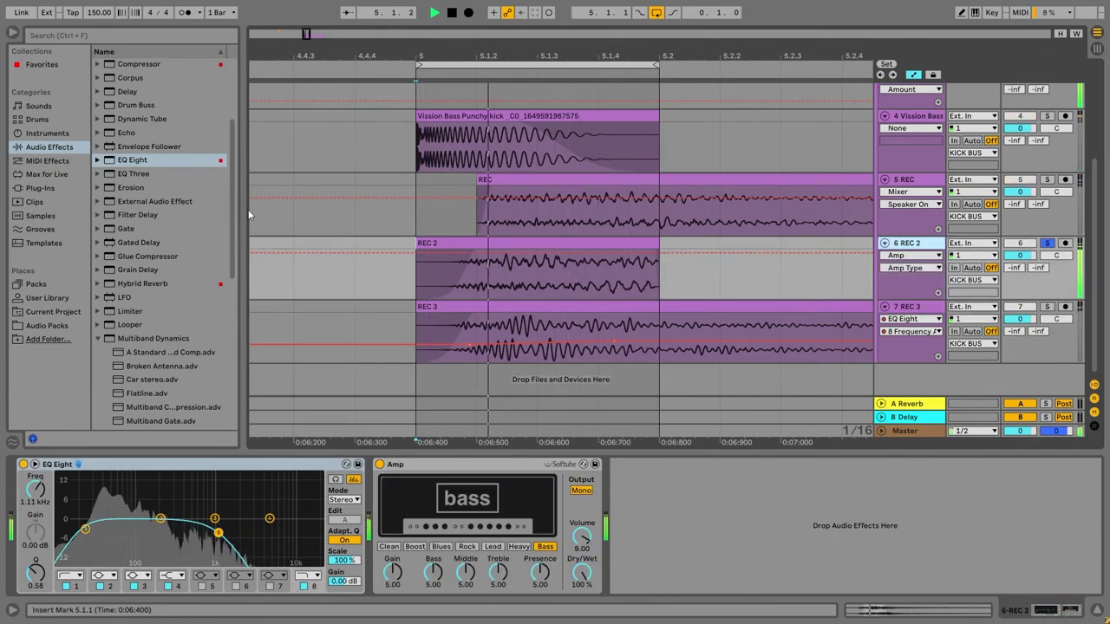
pyautogui.click(150, 151)
pyautogui.moveTo(133, 159); pyautogui.dragTo(738, 528)
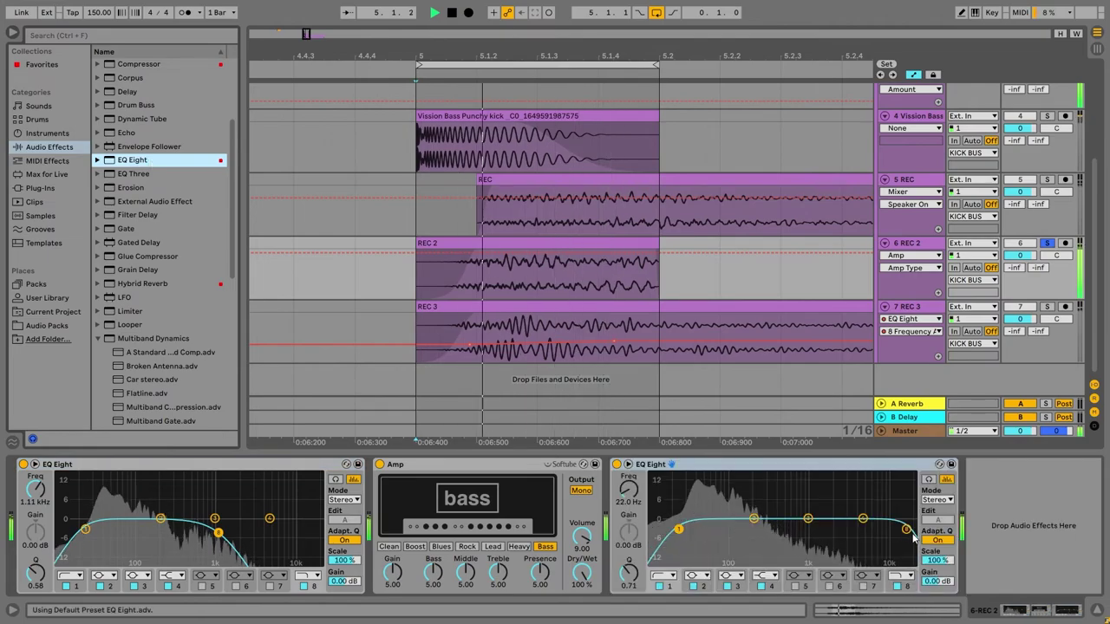
# Lower REC 2's new EQ Eight band 8 to about 843 Hz and automate it rising from about 377 Hz across the clip
pyautogui.moveTo(907, 530); pyautogui.dragTo(874, 534)
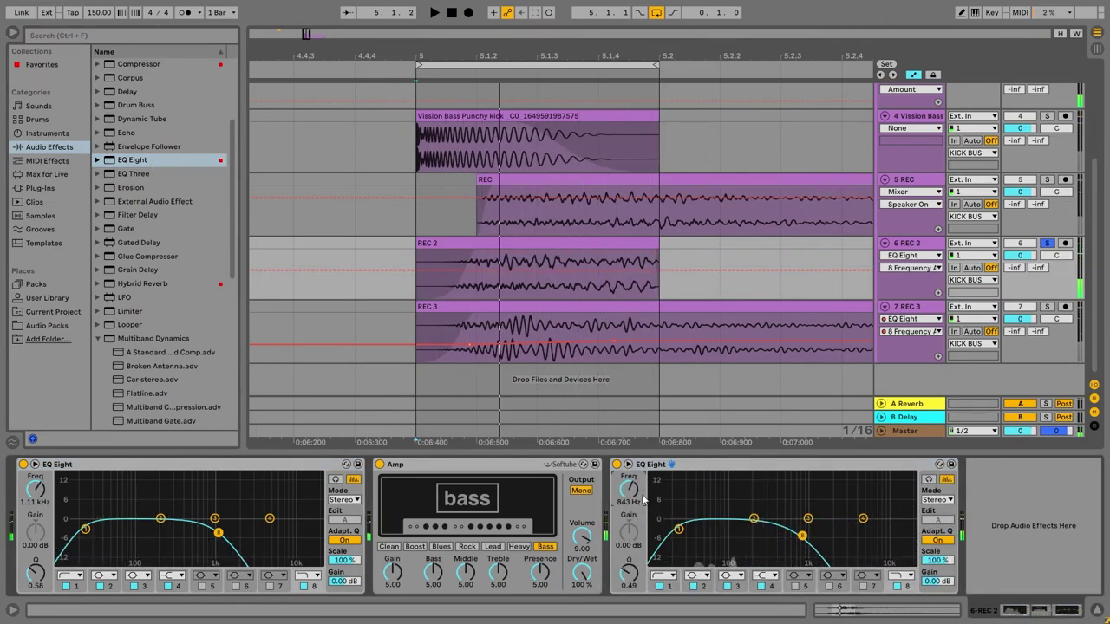
pyautogui.moveTo(638, 270); pyautogui.dragTo(639, 258)
pyautogui.press('space')
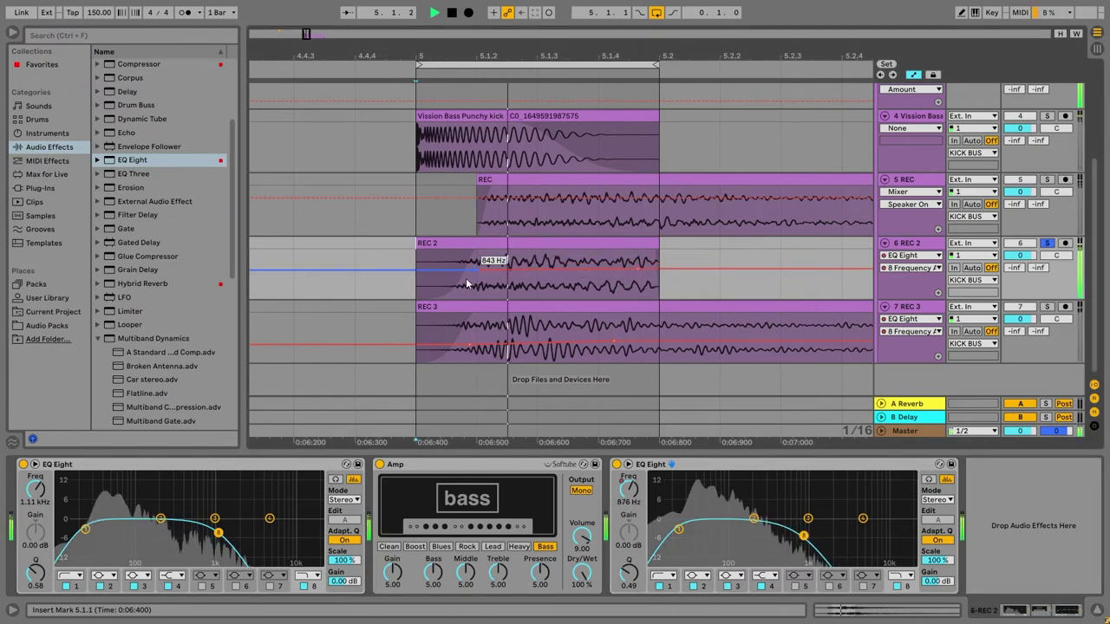
pyautogui.click(478, 275)
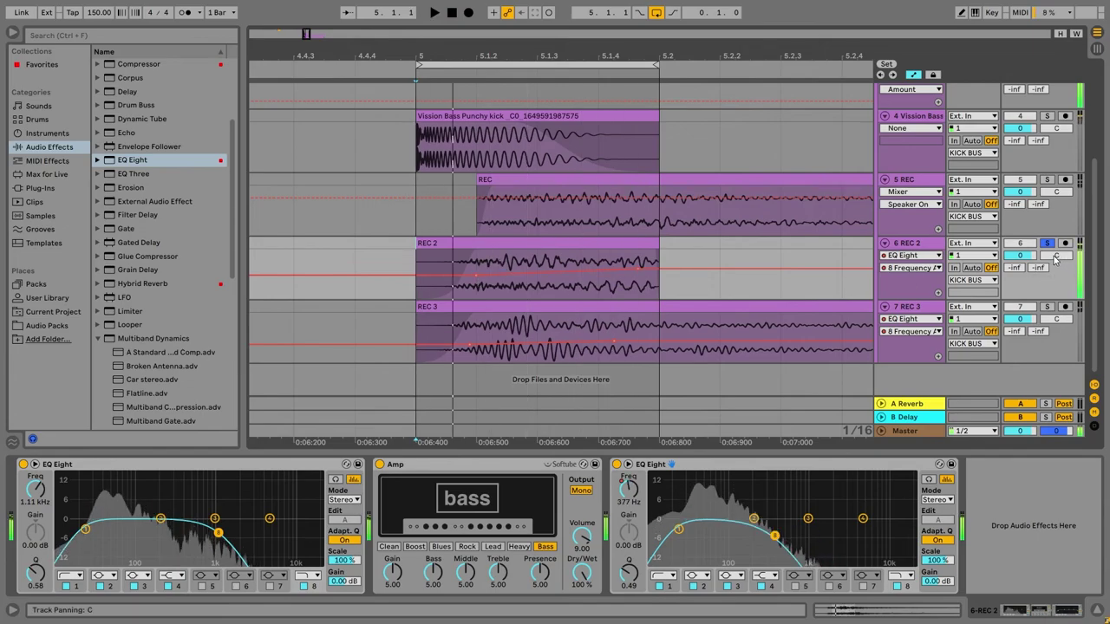
# Switch the solo from REC 2 to REC, add a second EQ Eight after its Amp with band 8 at 1.78 kHz, and unsolo REC
pyautogui.click(1047, 245)
pyautogui.scroll(1, 736, 300)
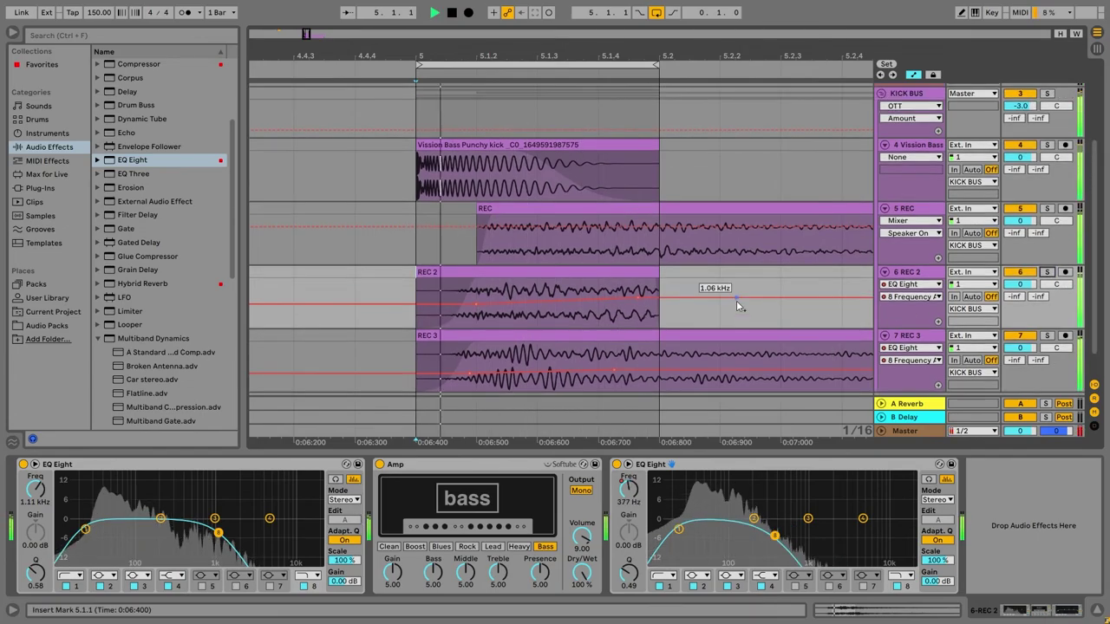
pyautogui.click(1046, 209)
pyautogui.click(911, 209)
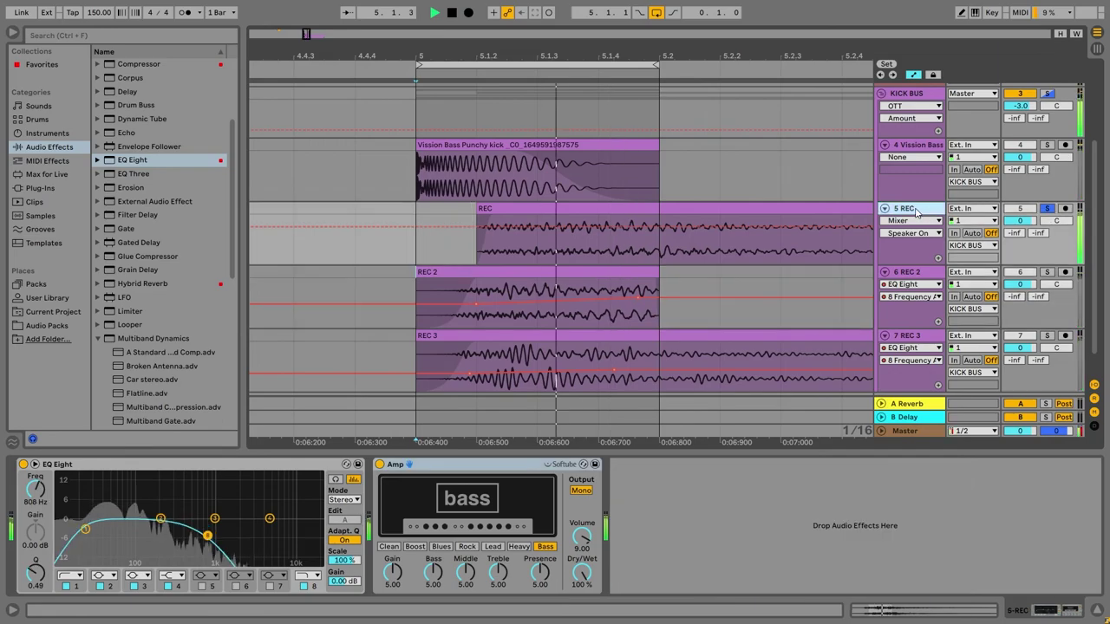
pyautogui.doubleClick(156, 158)
pyautogui.moveTo(906, 529); pyautogui.dragTo(827, 530)
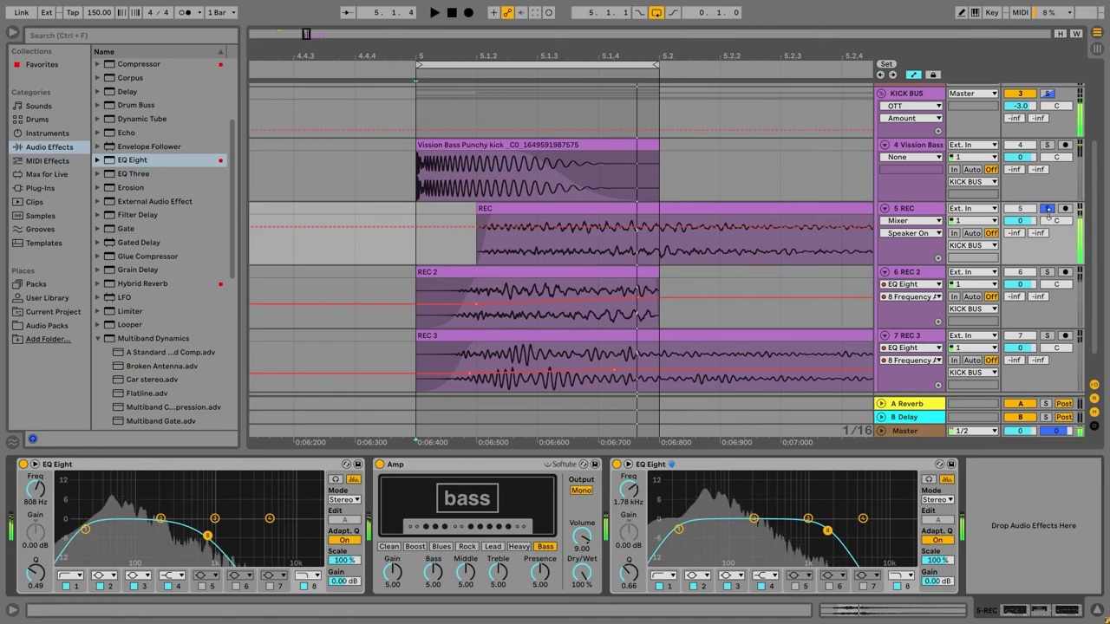
pyautogui.click(1046, 209)
# Hide the device view, the automation lanes and the tracks' input/output section in the arrangement
pyautogui.click(1097, 610)
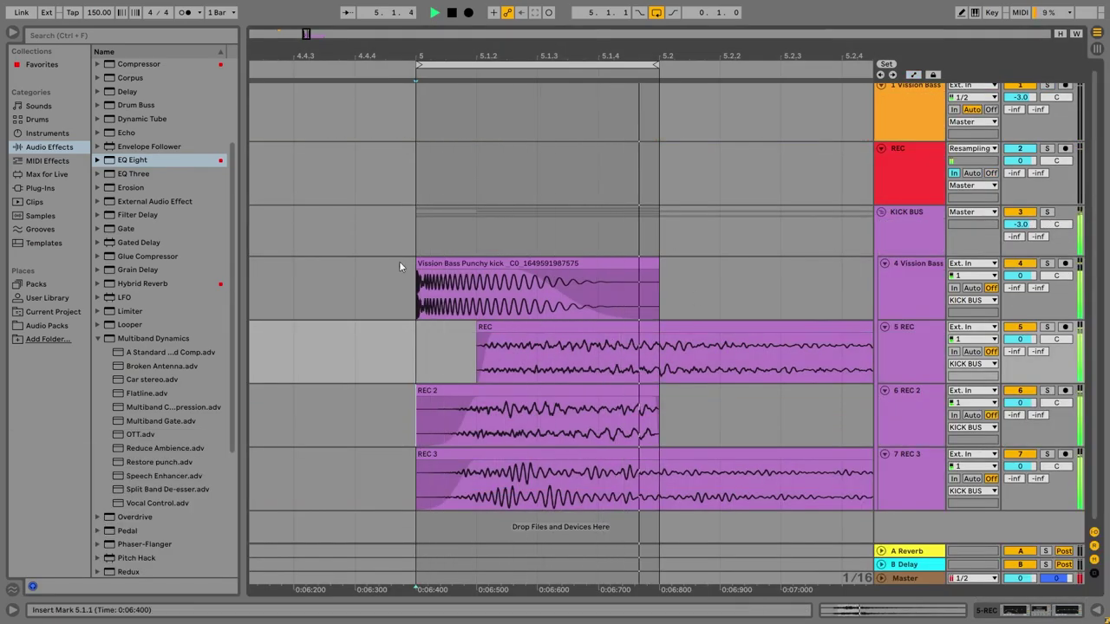
pyautogui.press('a')
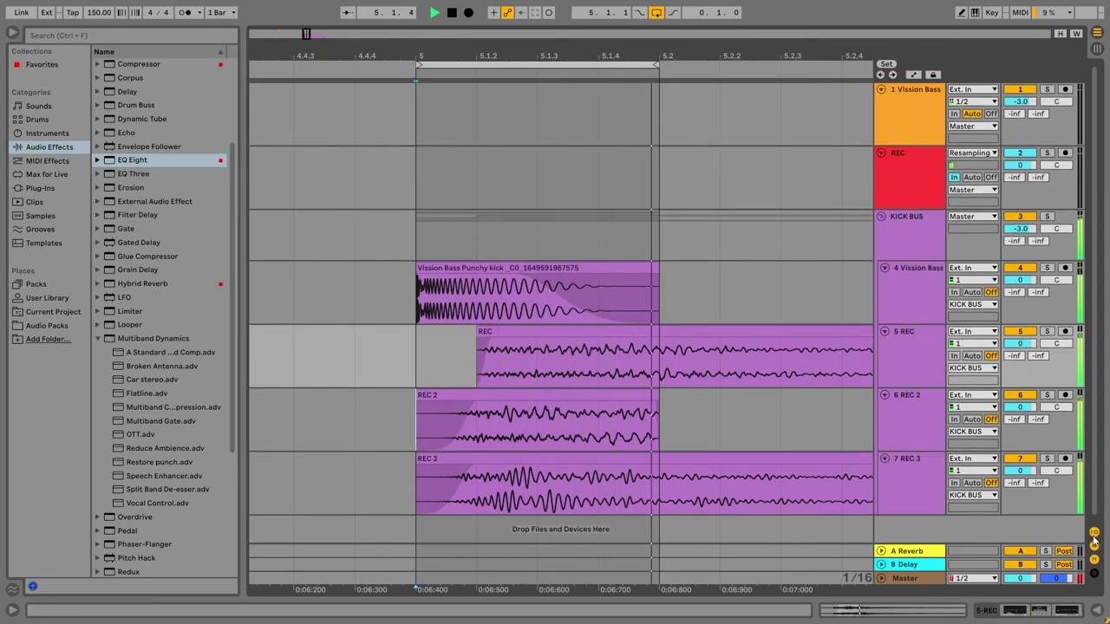
pyautogui.hotkey('ctrl', 'alt', 'i')
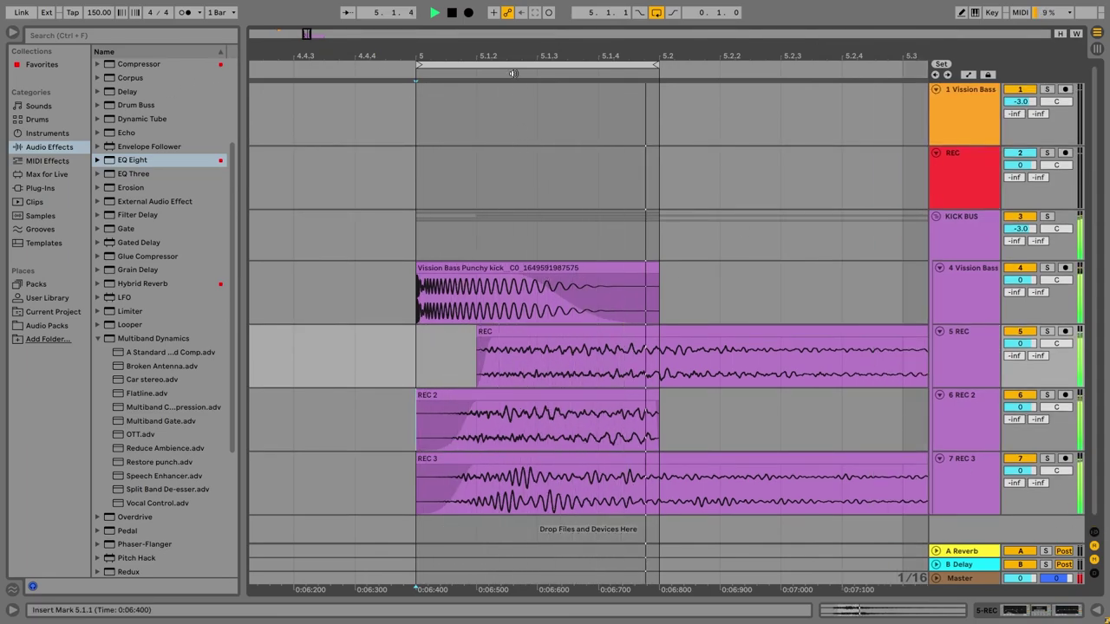
# Stop playback and lengthen the REC 2 clip until it ends just past the end of the REC 3 clip
pyautogui.moveTo(494, 50); pyautogui.dragTo(416, 28)
pyautogui.press('space')
pyautogui.moveTo(511, 401); pyautogui.dragTo(848, 400)
pyautogui.moveTo(508, 49); pyautogui.dragTo(493, 35)
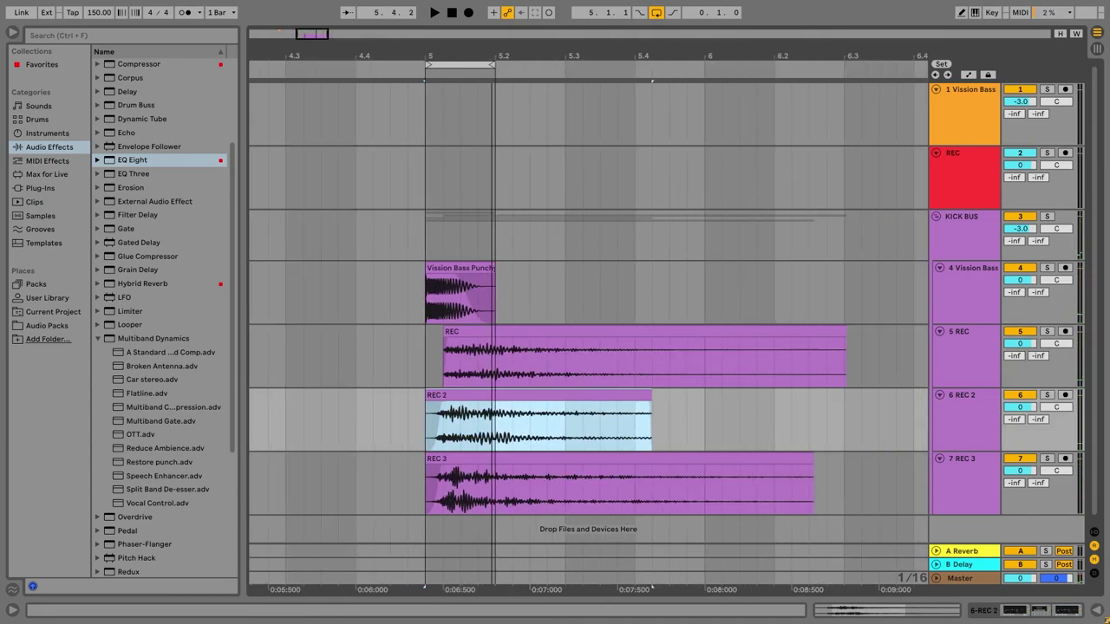
pyautogui.moveTo(647, 397); pyautogui.dragTo(820, 402)
# Extend the loop to one bar from 5.1.1 and resample the layered kick onto the armed REC track, starting at 4.4.1
pyautogui.moveTo(490, 64); pyautogui.dragTo(701, 97)
pyautogui.click(408, 206)
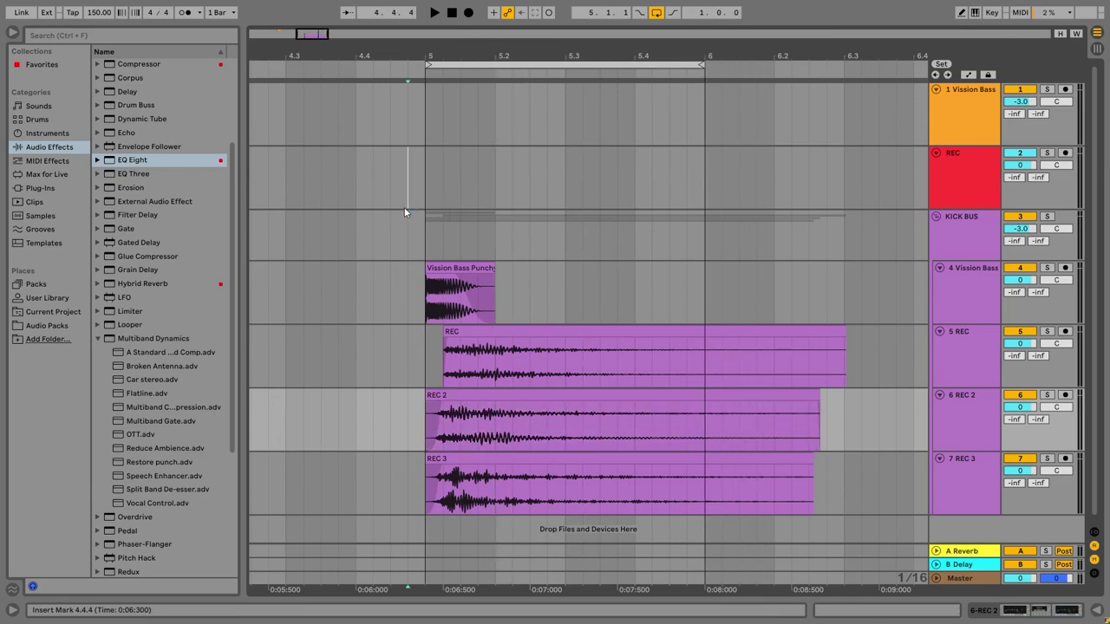
pyautogui.click(469, 12)
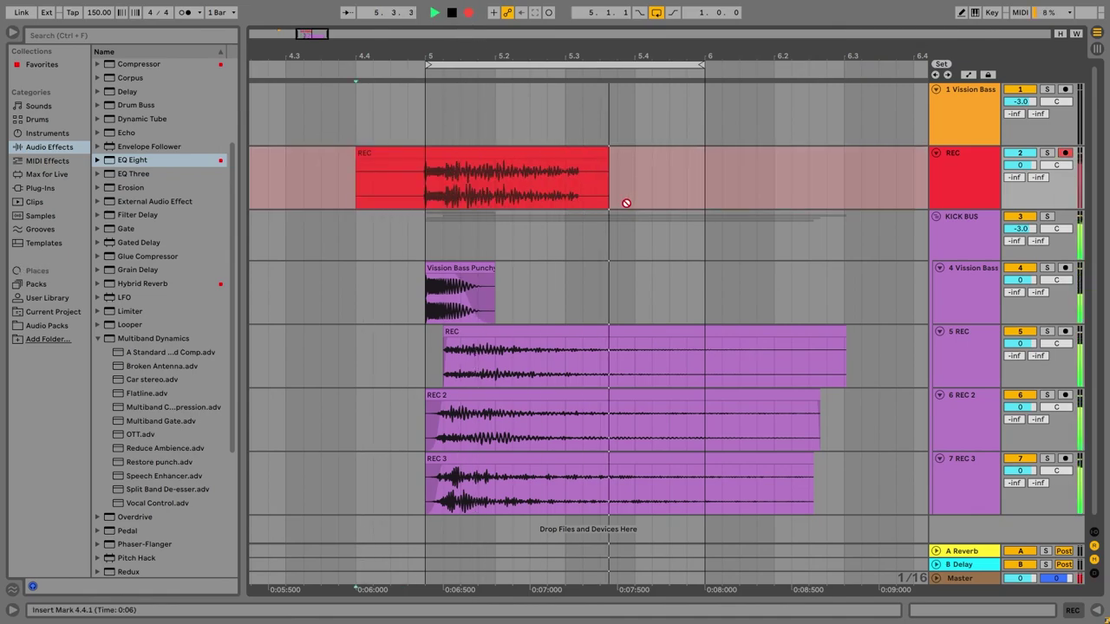
pyautogui.press('space')
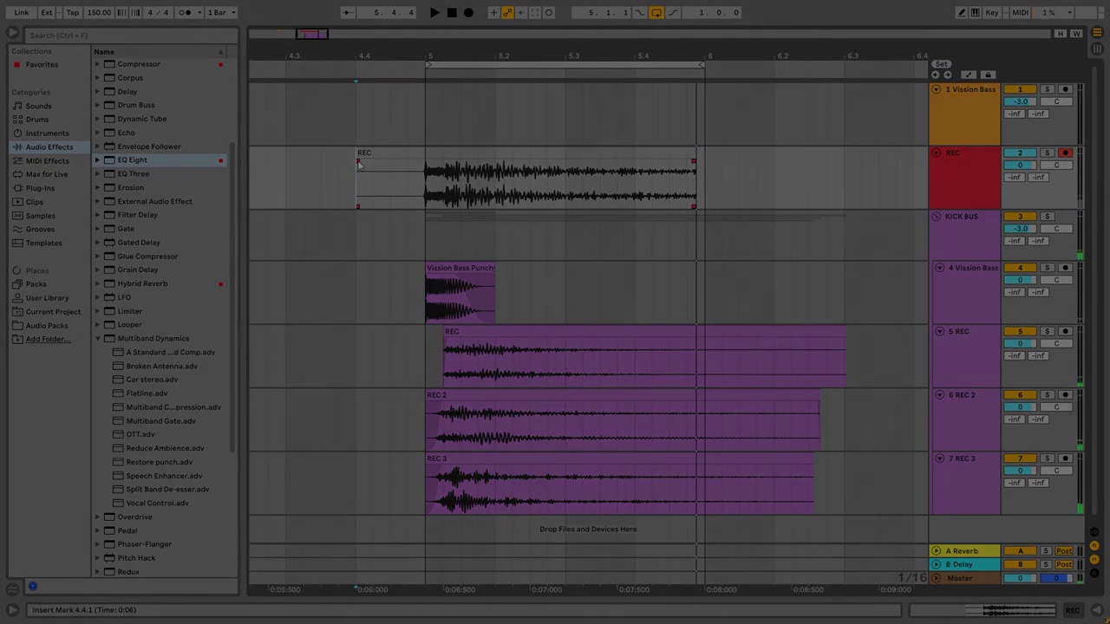